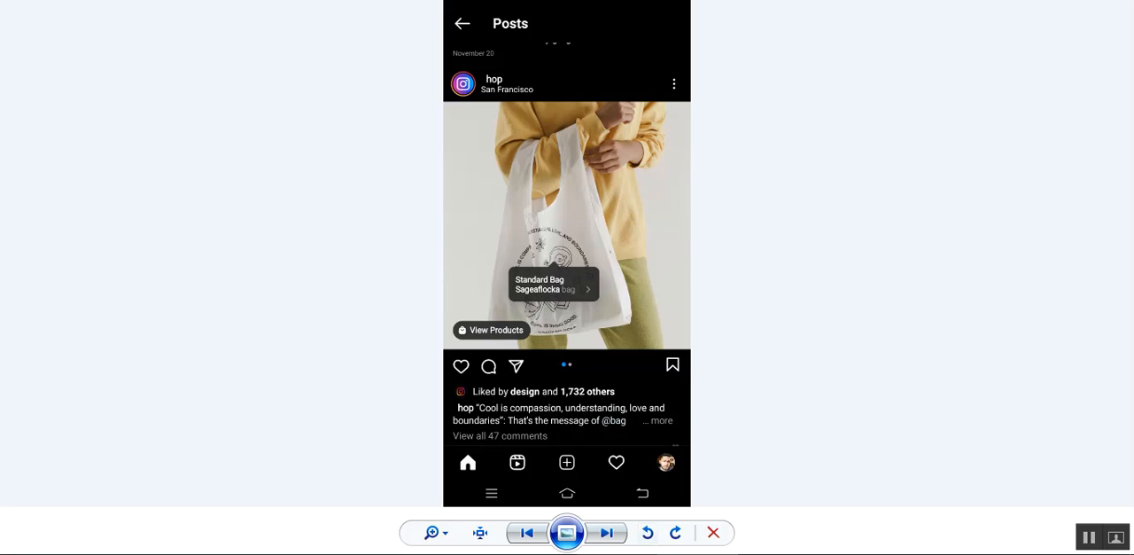
- View the sample Instagram shopping screenshots, covering the tagged bag post, its product details and the brand's shop profile
{"action": "left_click", "coordinate": [610, 537]}
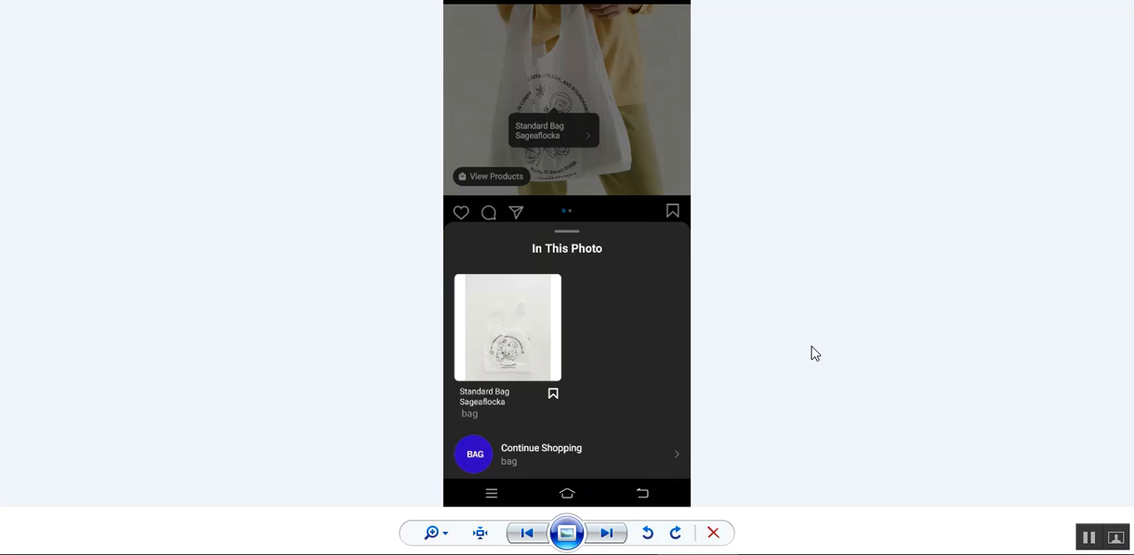
{"action": "left_click", "coordinate": [607, 532]}
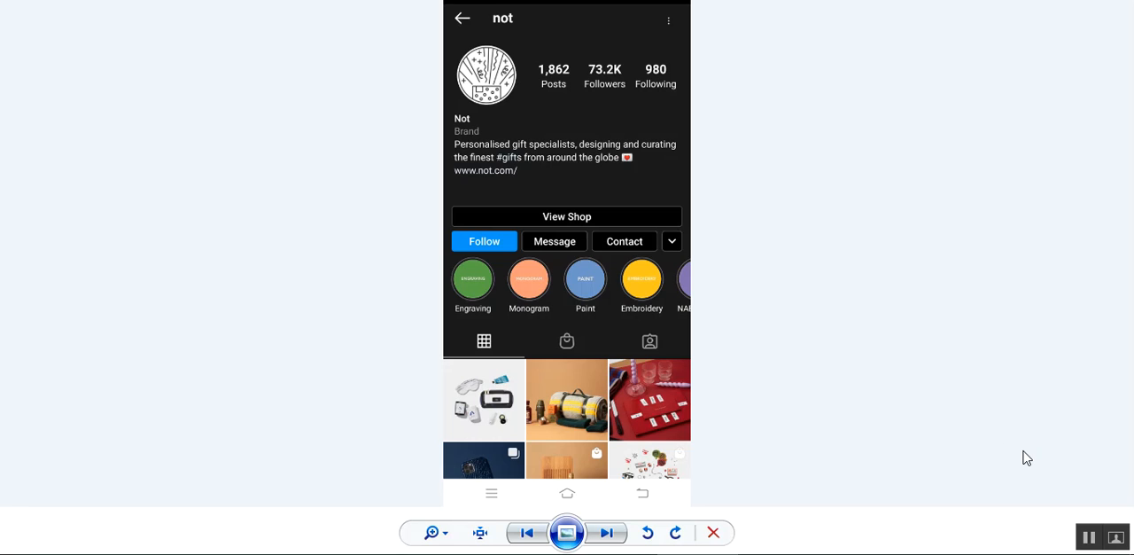
{"action": "left_click", "coordinate": [1089, 537]}
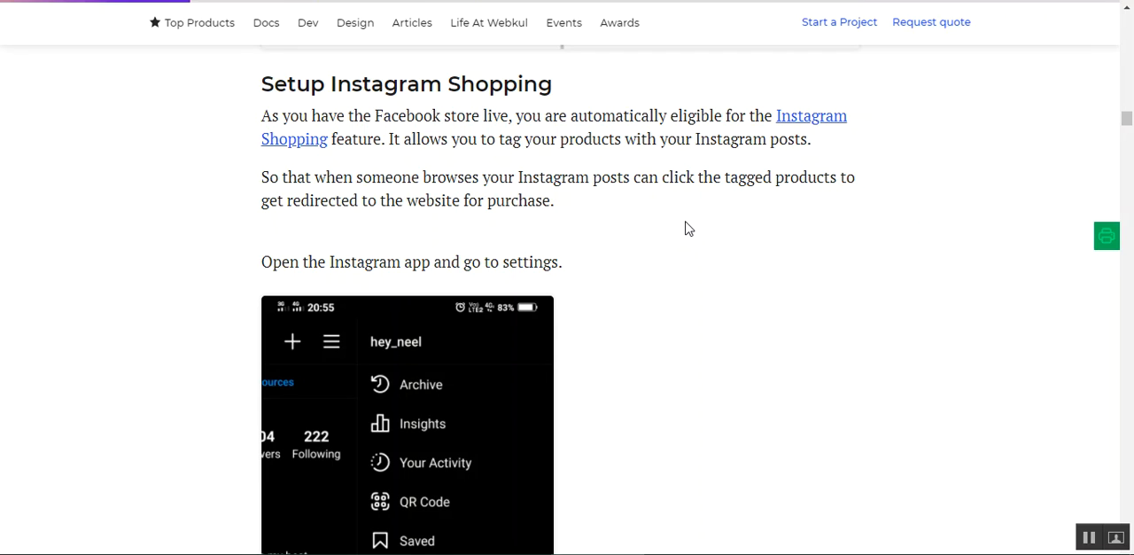
- Read the guide's Setup Instagram Shopping section, covering the app's business settings, the shopping sign-up and the approval instructions
{"action": "scroll", "coordinate": [686, 230], "scroll_direction": "down", "scroll_amount": 2}
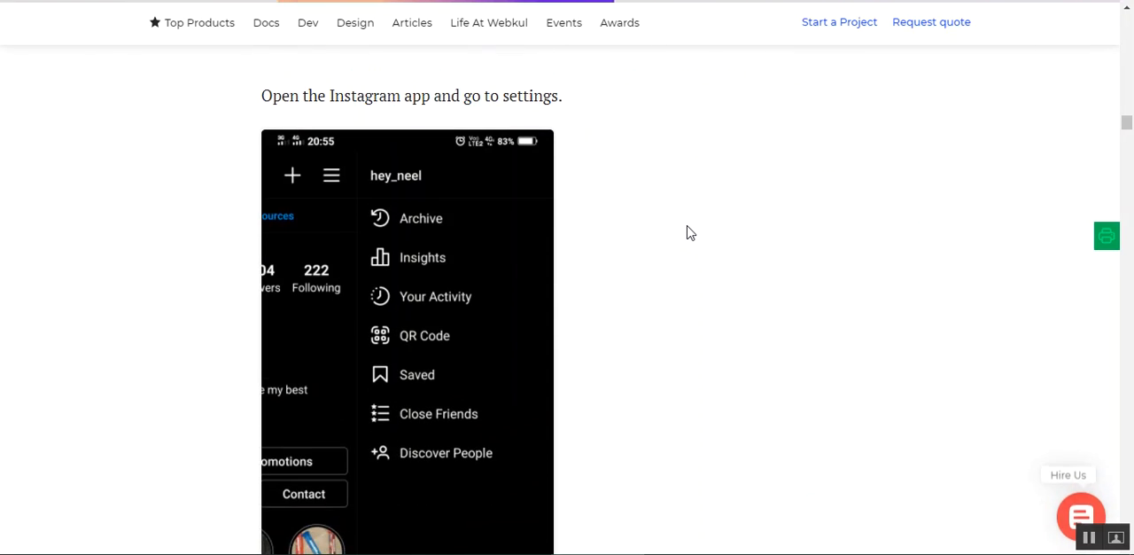
{"action": "scroll", "coordinate": [562, 209], "scroll_direction": "down", "scroll_amount": 1}
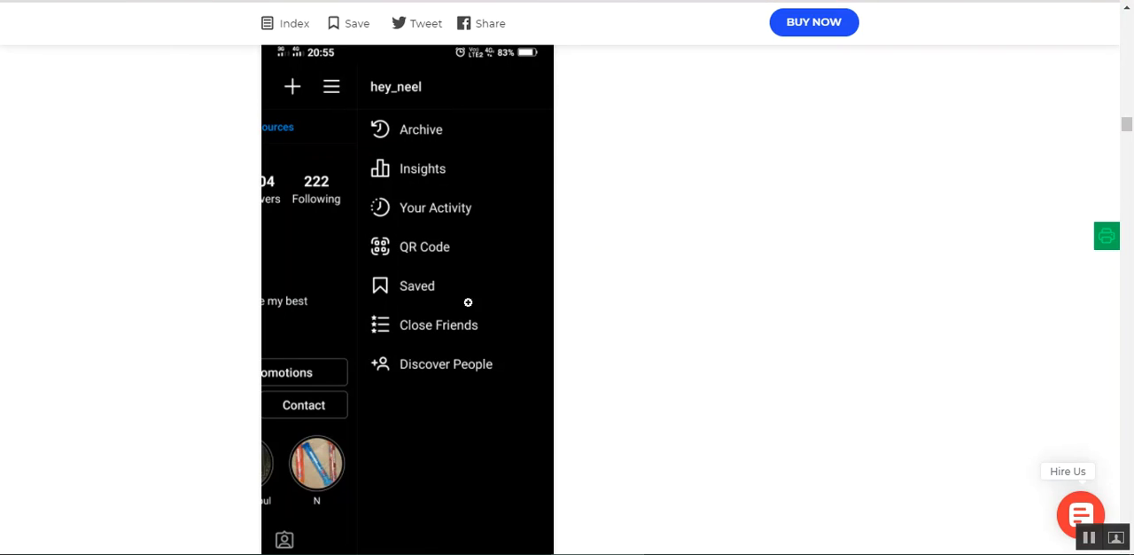
{"action": "scroll", "coordinate": [470, 240], "scroll_direction": "up", "scroll_amount": 1}
{"action": "scroll", "coordinate": [549, 246], "scroll_direction": "down", "scroll_amount": 3}
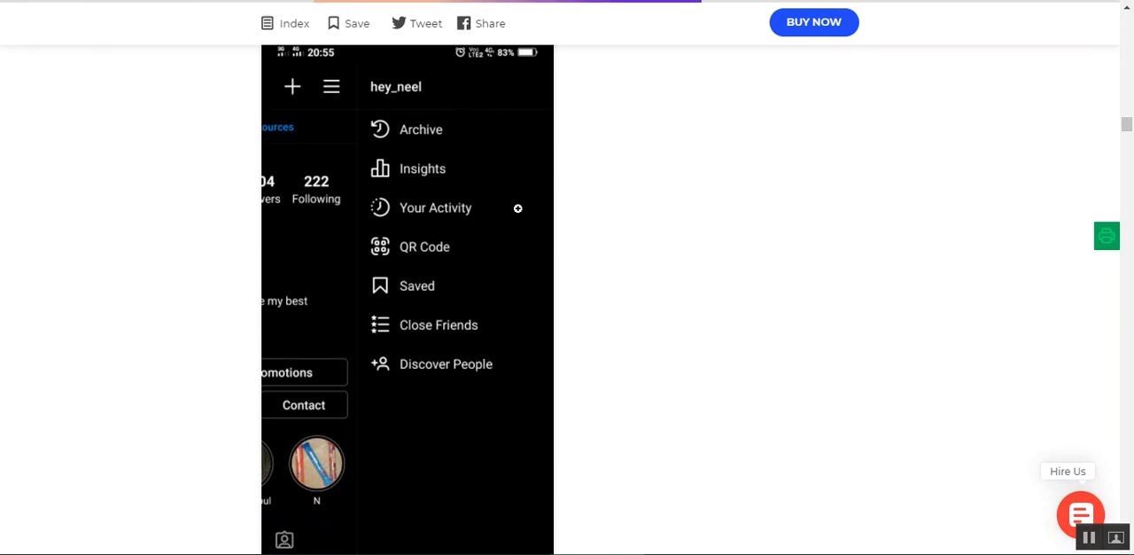
{"action": "scroll", "coordinate": [568, 260], "scroll_direction": "down", "scroll_amount": 3}
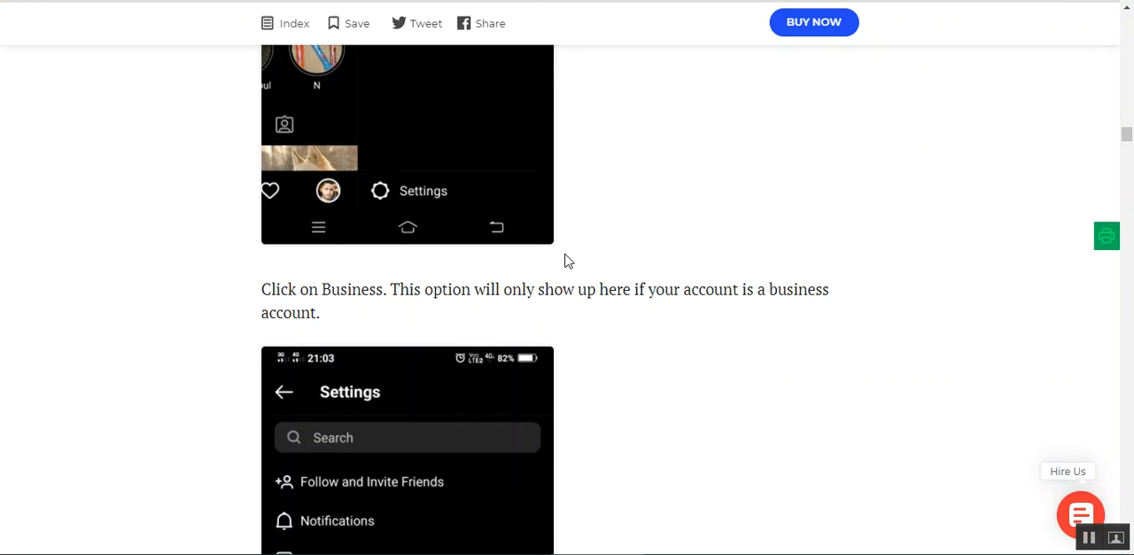
{"action": "scroll", "coordinate": [568, 260], "scroll_direction": "up", "scroll_amount": 2}
{"action": "scroll", "coordinate": [568, 260], "scroll_direction": "up", "scroll_amount": 3}
{"action": "scroll", "coordinate": [568, 261], "scroll_direction": "down", "scroll_amount": 5}
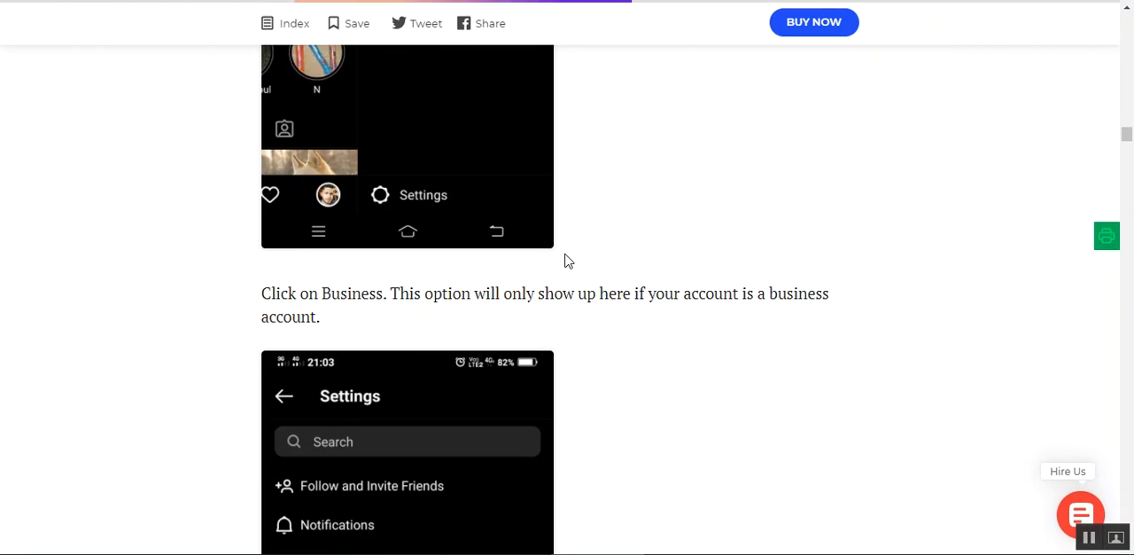
{"action": "scroll", "coordinate": [628, 349], "scroll_direction": "down", "scroll_amount": 2}
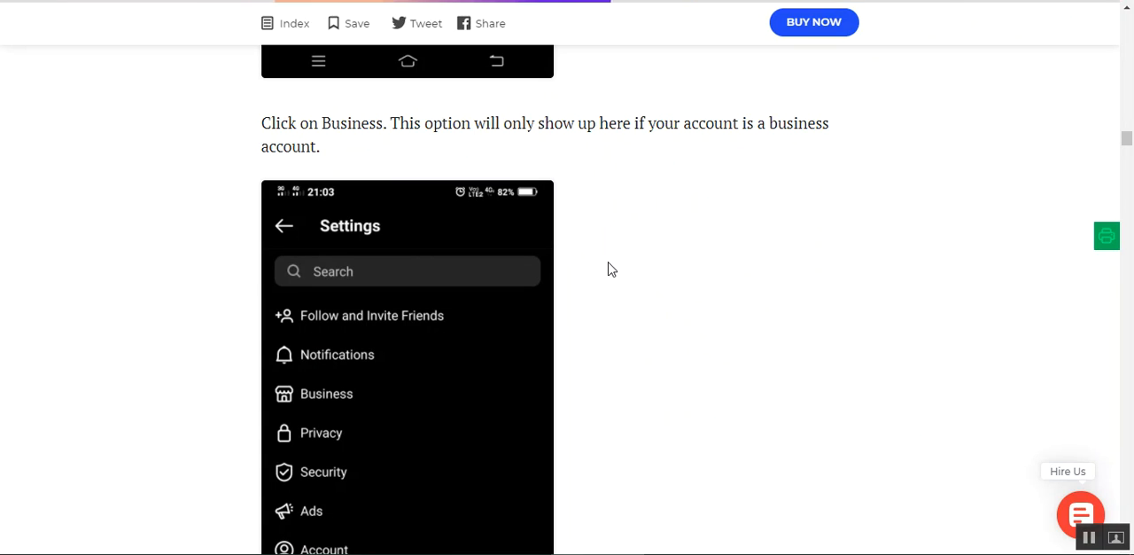
{"action": "scroll", "coordinate": [609, 268], "scroll_direction": "down", "scroll_amount": 2}
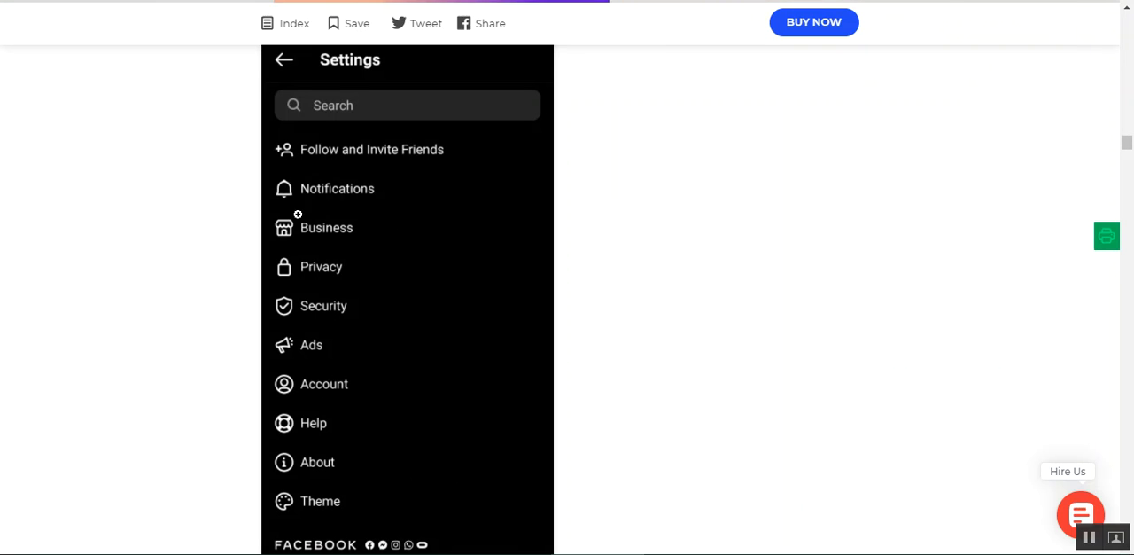
{"action": "scroll", "coordinate": [585, 279], "scroll_direction": "down", "scroll_amount": 4}
{"action": "scroll", "coordinate": [567, 281], "scroll_direction": "down", "scroll_amount": 2}
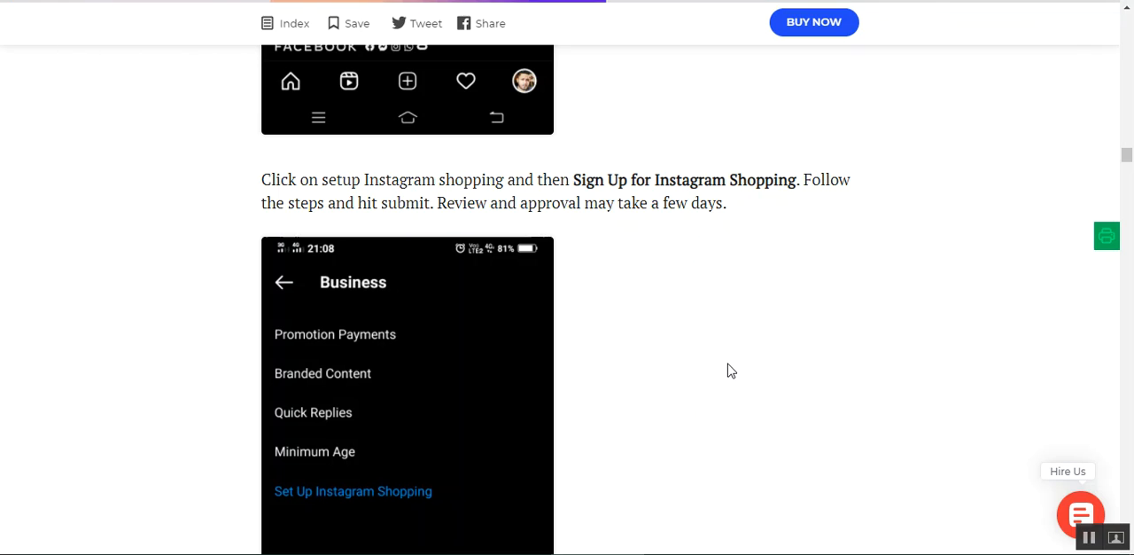
{"action": "scroll", "coordinate": [660, 372], "scroll_direction": "down", "scroll_amount": 1}
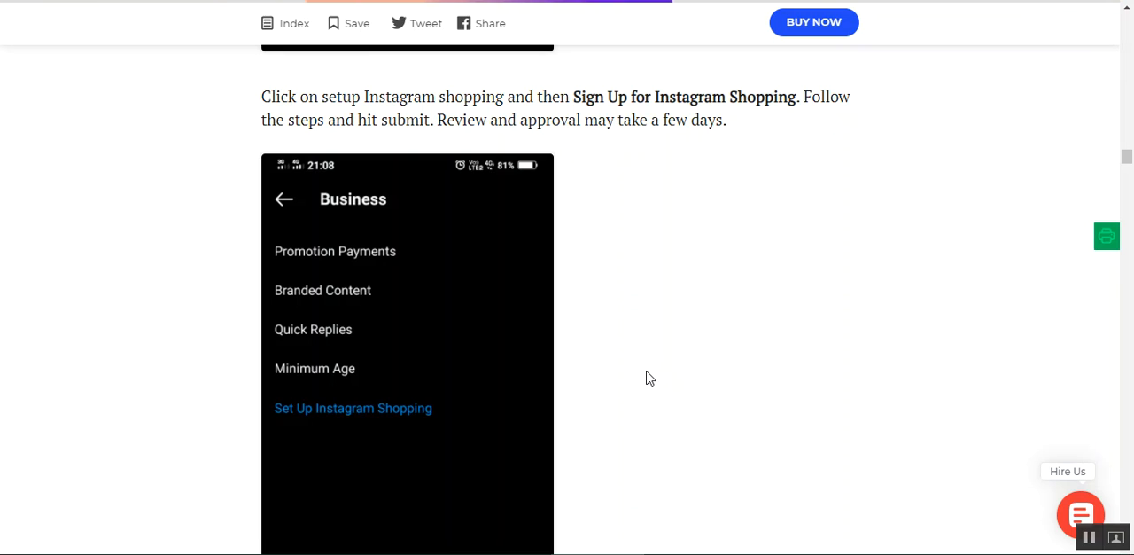
{"action": "scroll", "coordinate": [646, 378], "scroll_direction": "down", "scroll_amount": 6}
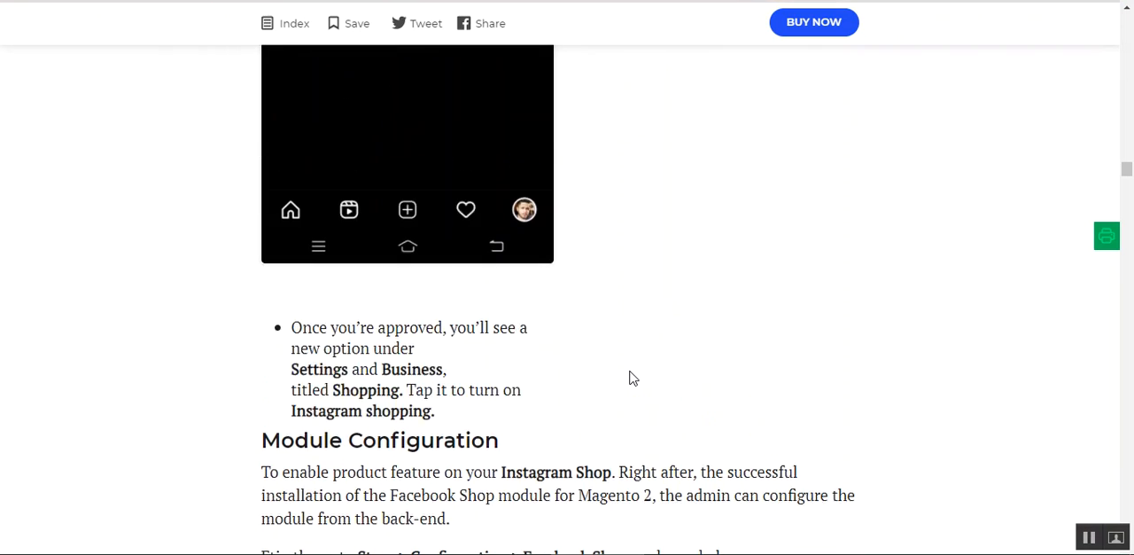
{"action": "scroll", "coordinate": [632, 378], "scroll_direction": "up", "scroll_amount": 1}
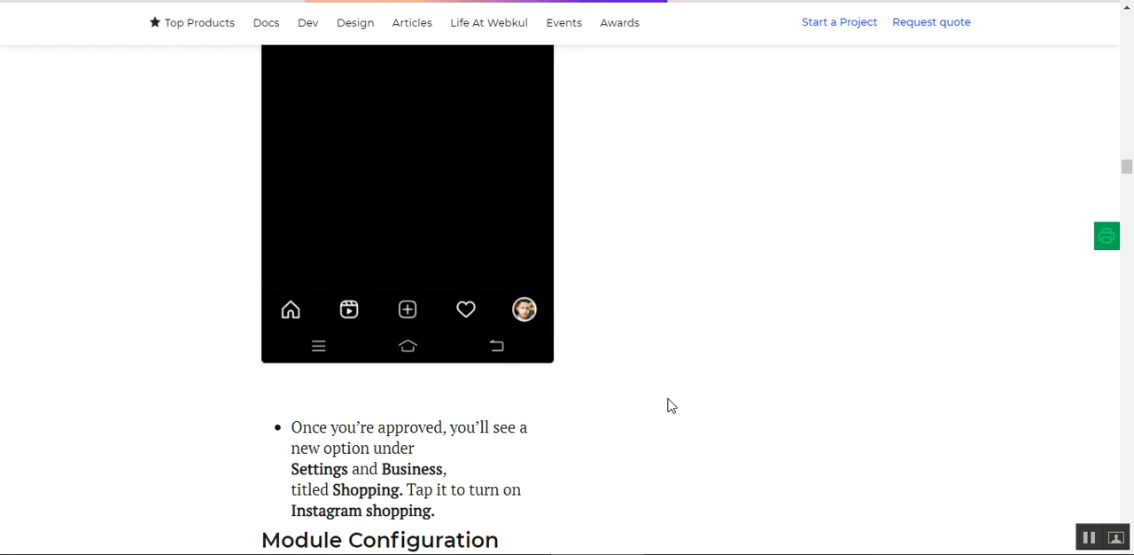
{"action": "scroll", "coordinate": [769, 324], "scroll_direction": "up", "scroll_amount": 3}
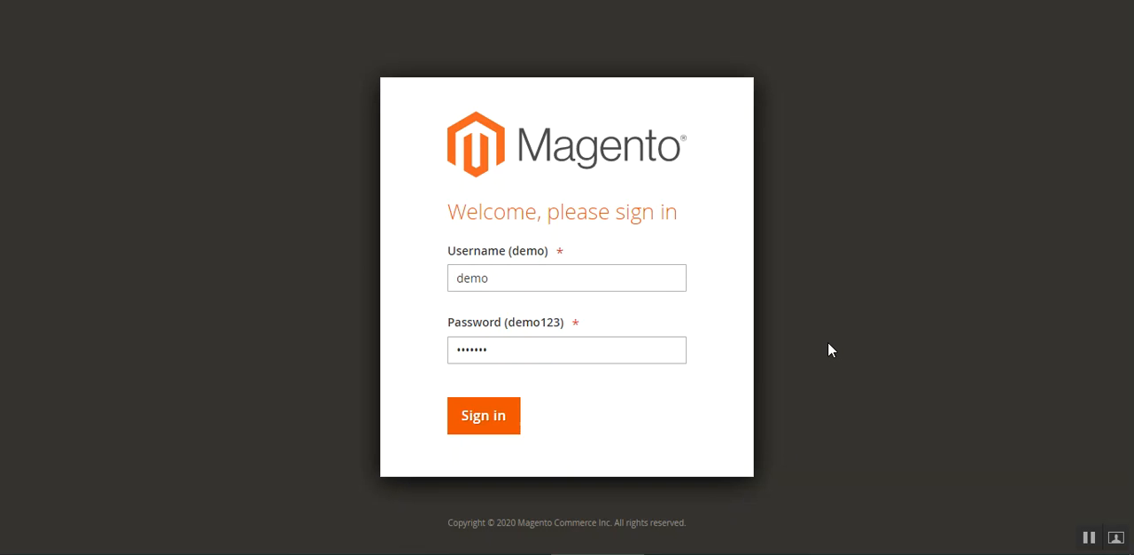
- Sign in to the Magento admin with the prefilled demo credentials and open the Webkul Facebook Shop configuration
{"action": "left_click", "coordinate": [499, 430]}
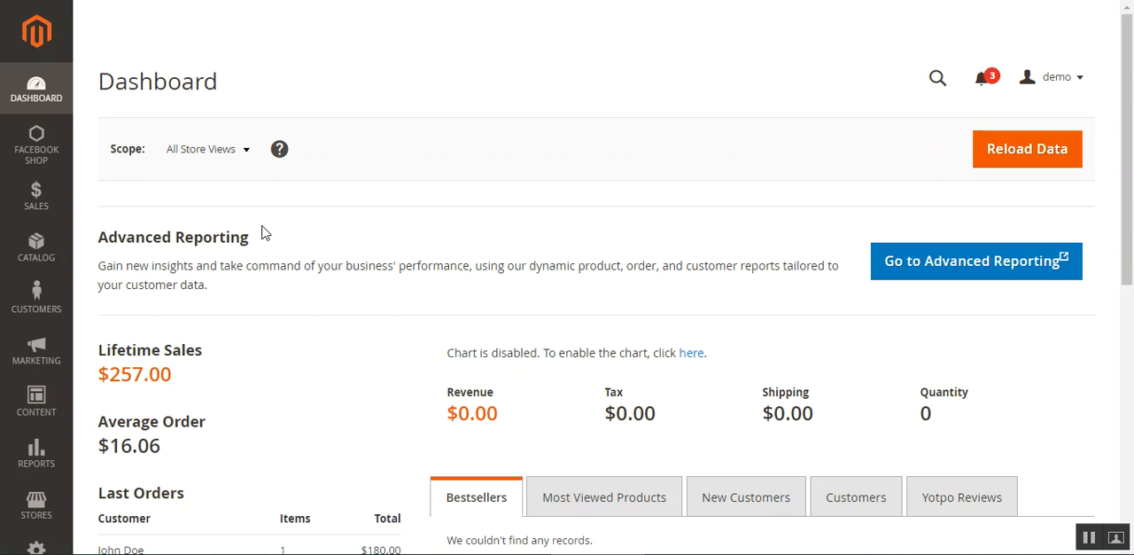
{"action": "left_click", "coordinate": [36, 505]}
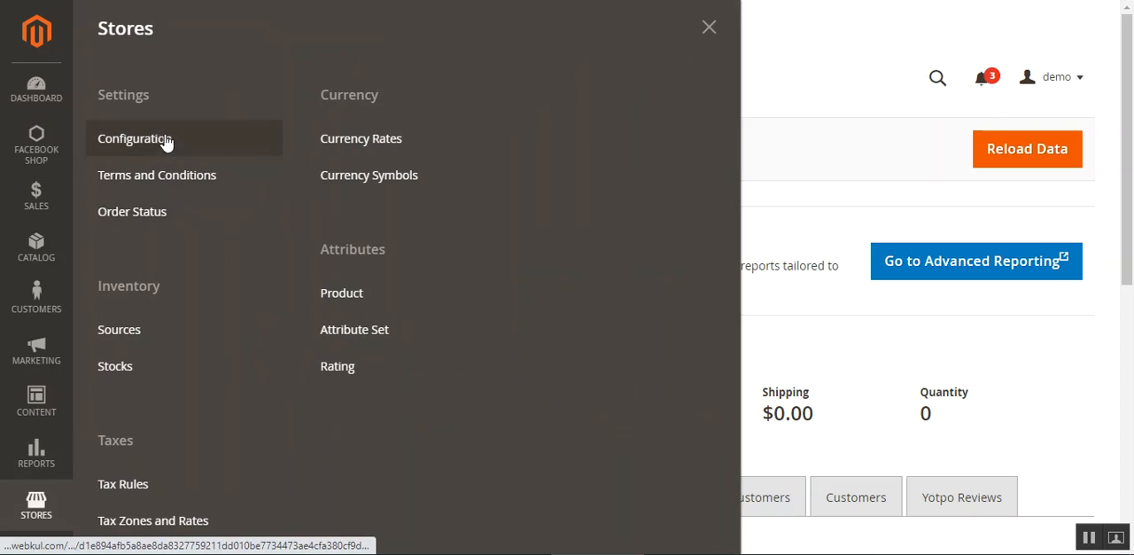
{"action": "left_click", "coordinate": [162, 139]}
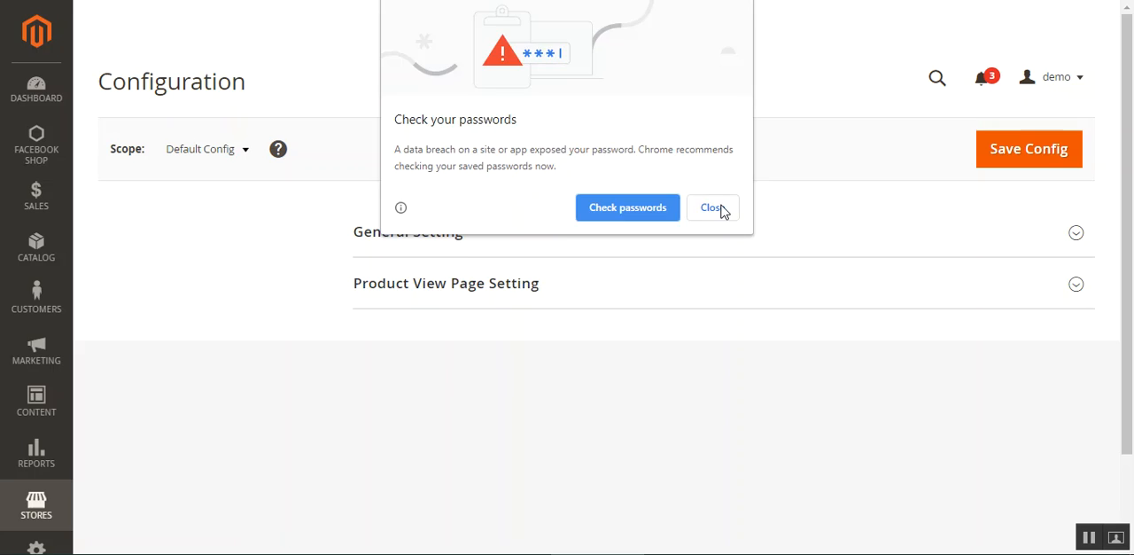
{"action": "left_click", "coordinate": [721, 209]}
{"action": "left_click", "coordinate": [156, 232]}
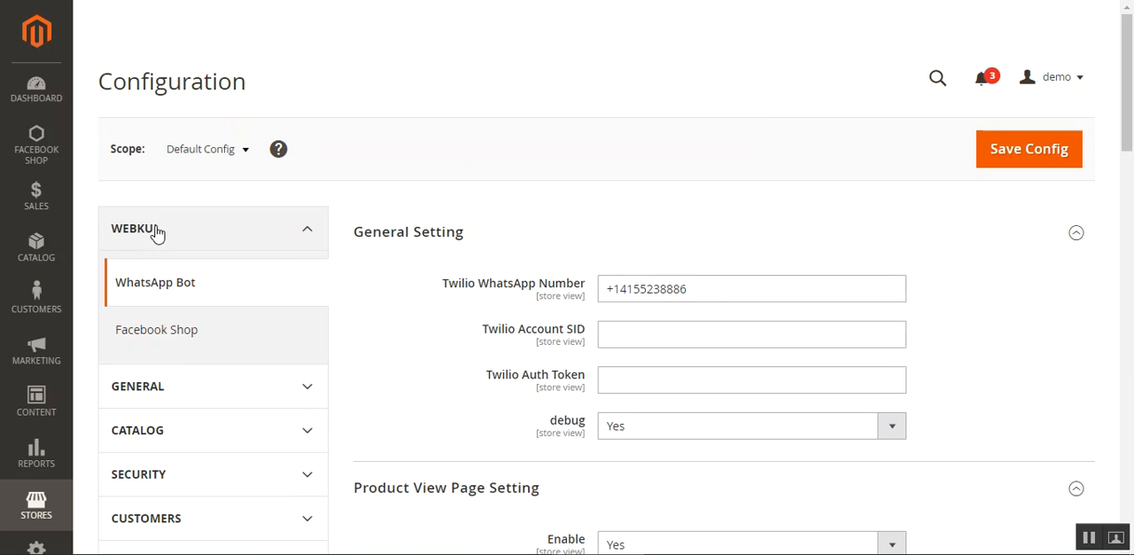
{"action": "left_click", "coordinate": [151, 348]}
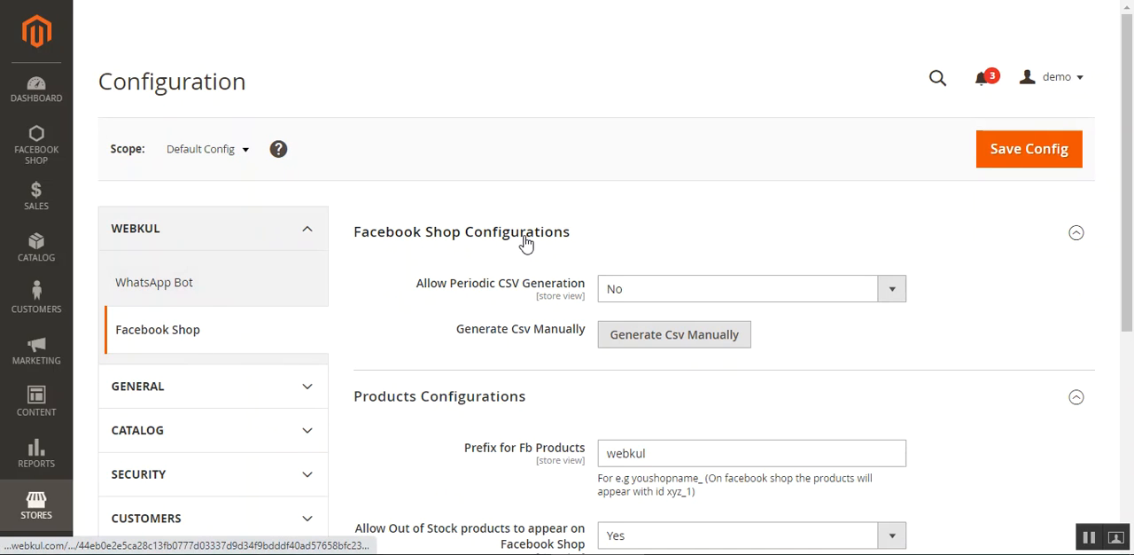
- Set Allow Periodic CSV Generation to Yes to inspect its cron frequency and opening time options, and return it to No
{"action": "left_click_drag", "start_coordinate": [1131, 117], "coordinate": [1131, 197]}
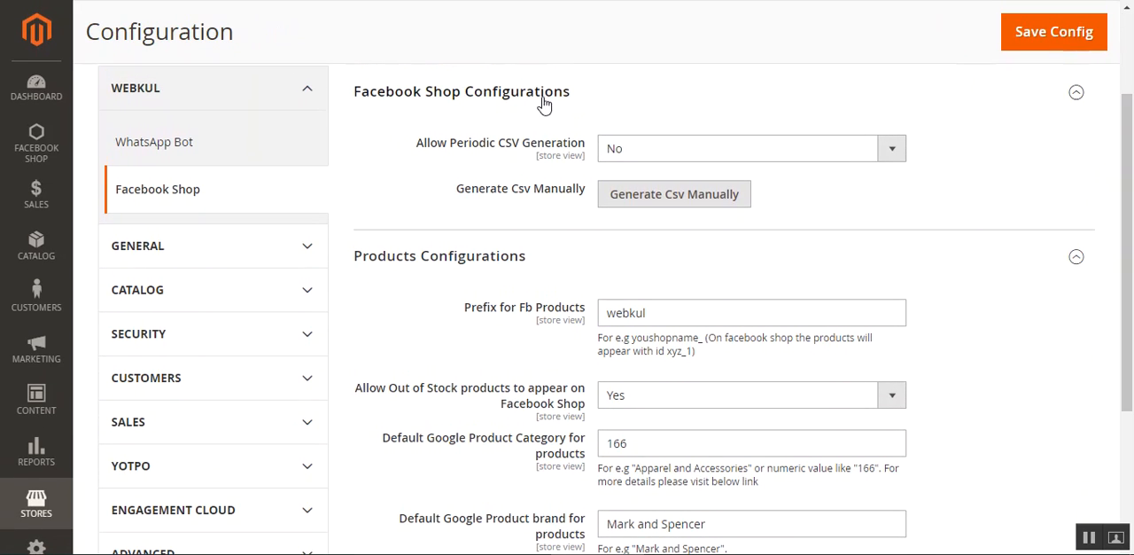
{"action": "scroll", "coordinate": [531, 277], "scroll_direction": "down", "scroll_amount": 2}
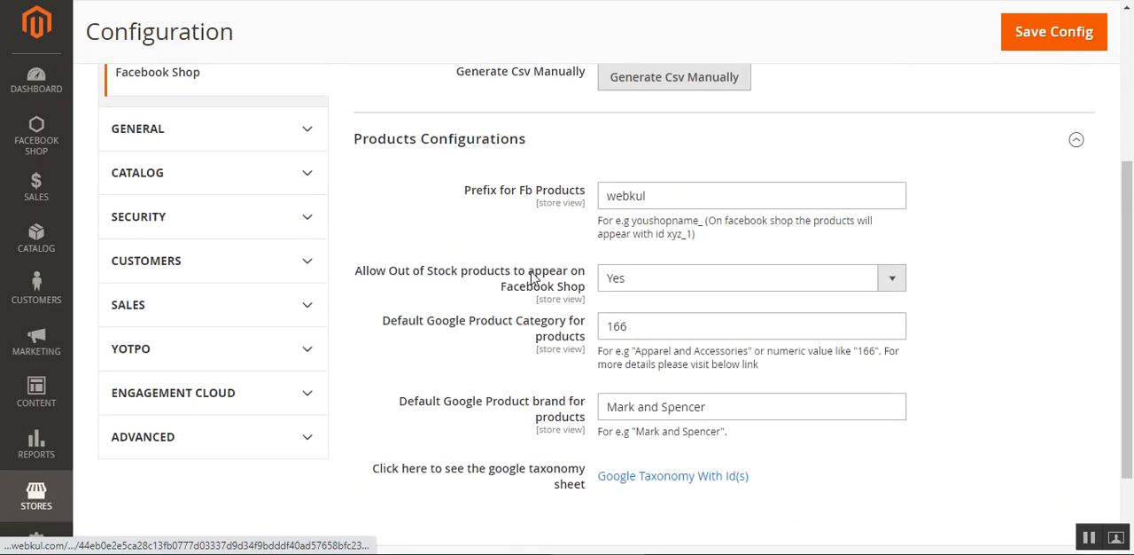
{"action": "scroll", "coordinate": [531, 277], "scroll_direction": "up", "scroll_amount": 2}
{"action": "scroll", "coordinate": [567, 370], "scroll_direction": "up", "scroll_amount": 2}
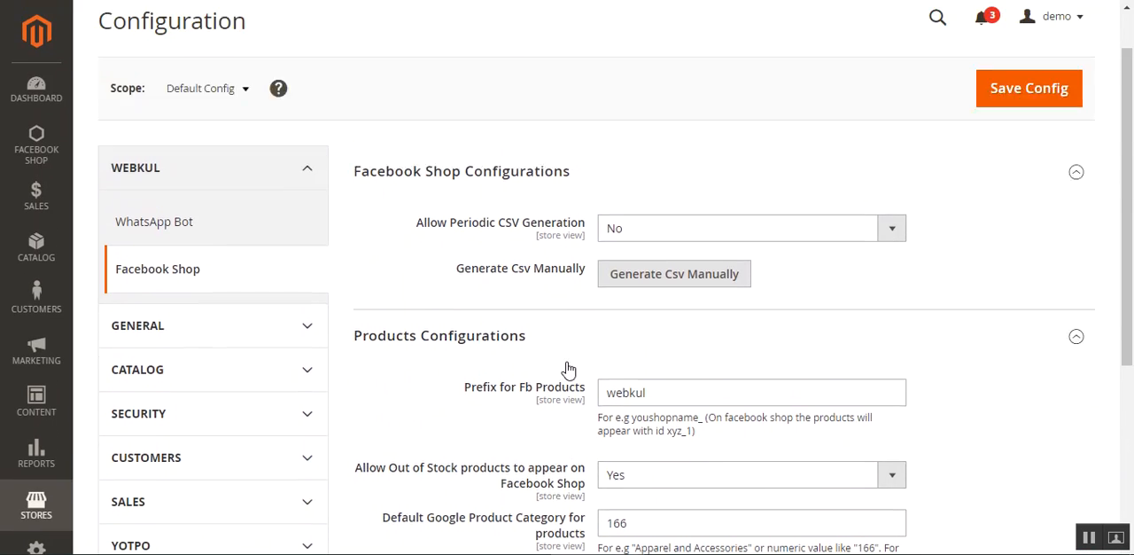
{"action": "scroll", "coordinate": [579, 369], "scroll_direction": "down", "scroll_amount": 1}
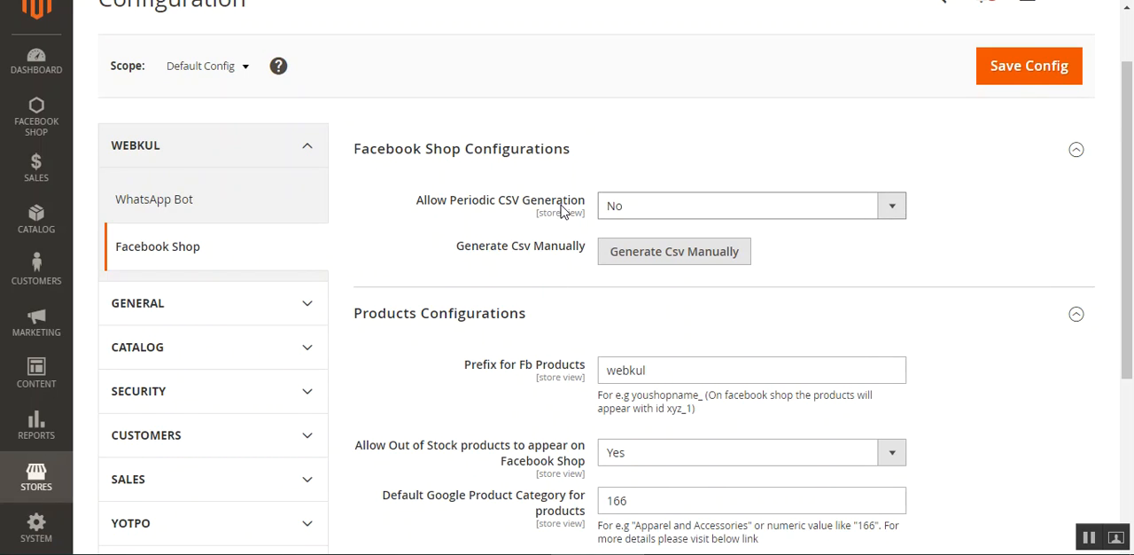
{"action": "left_click", "coordinate": [666, 215]}
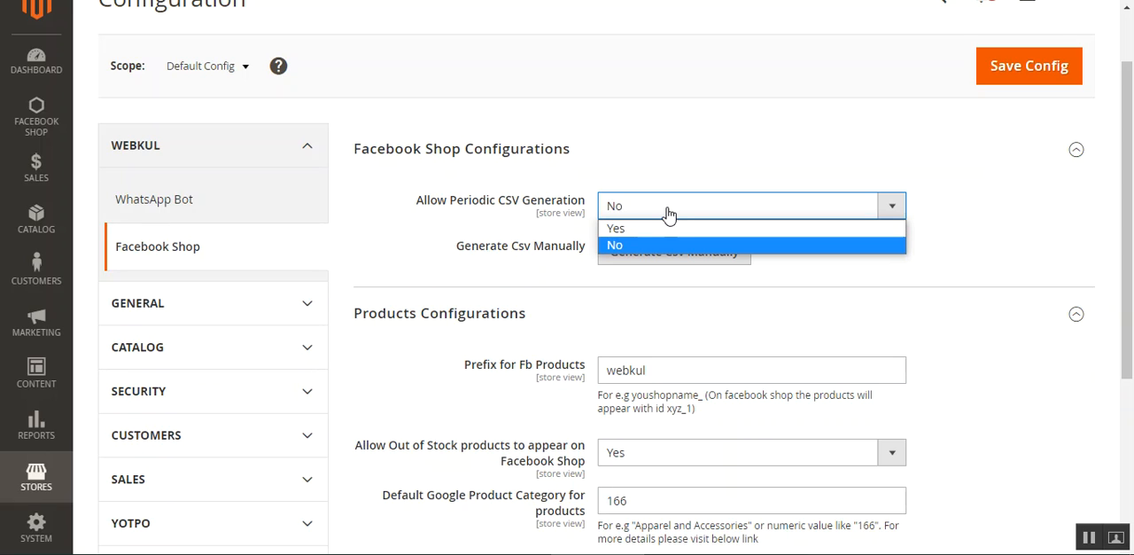
{"action": "left_click", "coordinate": [645, 228]}
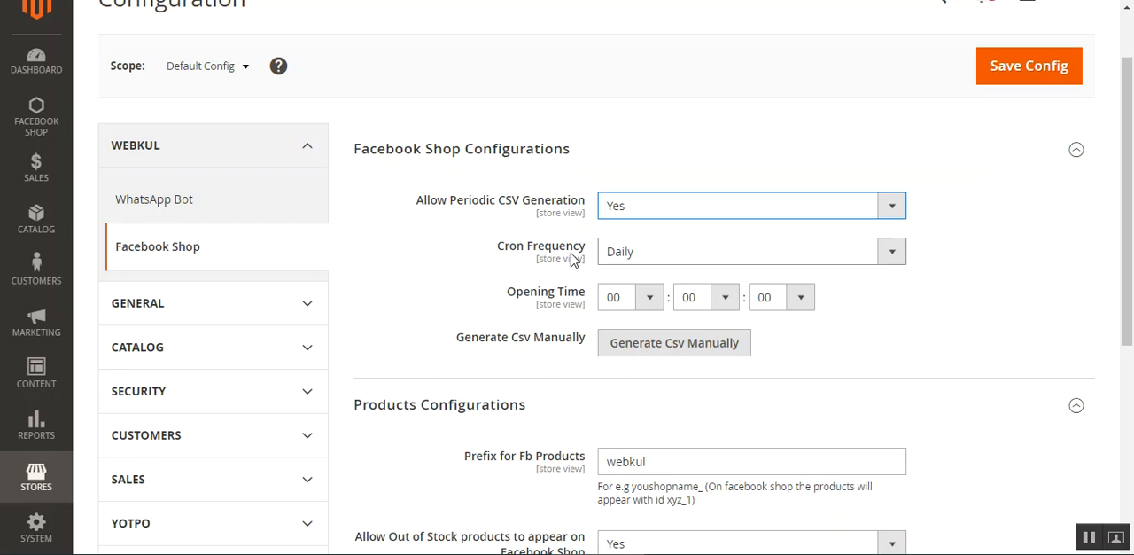
{"action": "left_click", "coordinate": [647, 299]}
{"action": "left_click", "coordinate": [429, 291]}
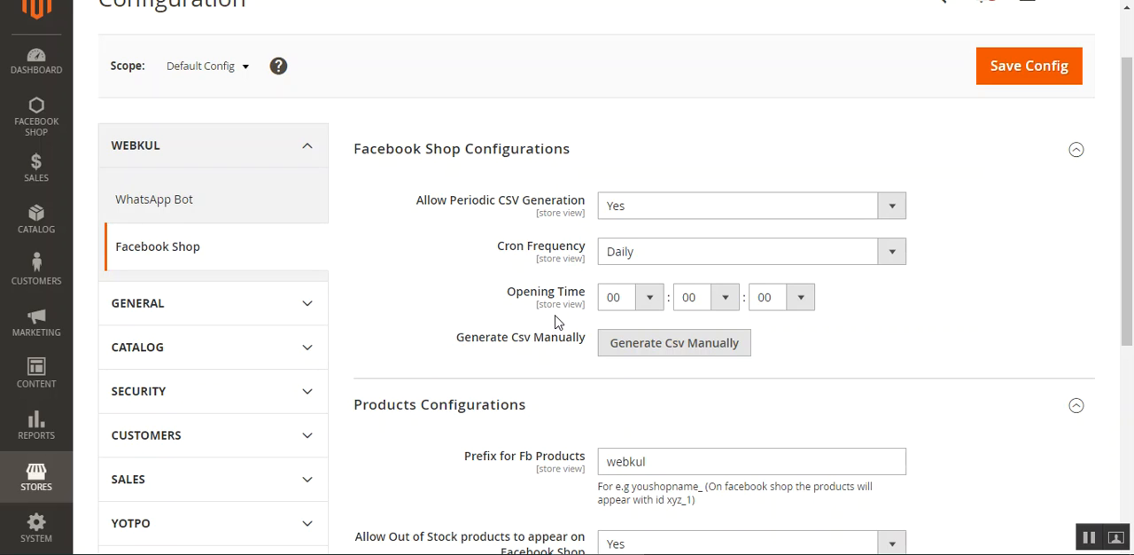
{"action": "left_click", "coordinate": [711, 212]}
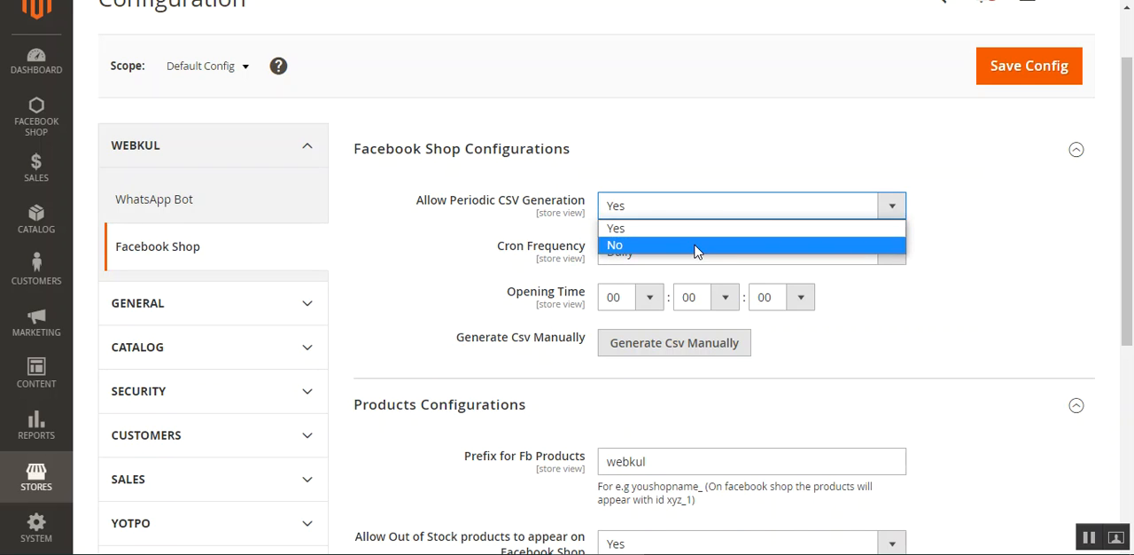
{"action": "left_click", "coordinate": [695, 246]}
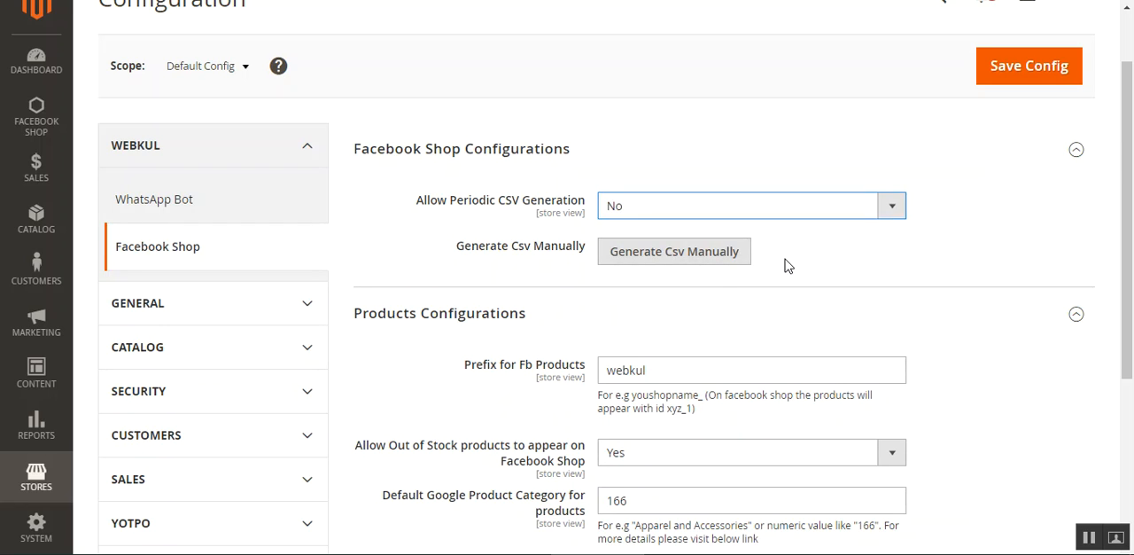
- Generate the Facebook Shop feed CSV manually and dismiss the resulting notice
{"action": "left_click", "coordinate": [655, 259]}
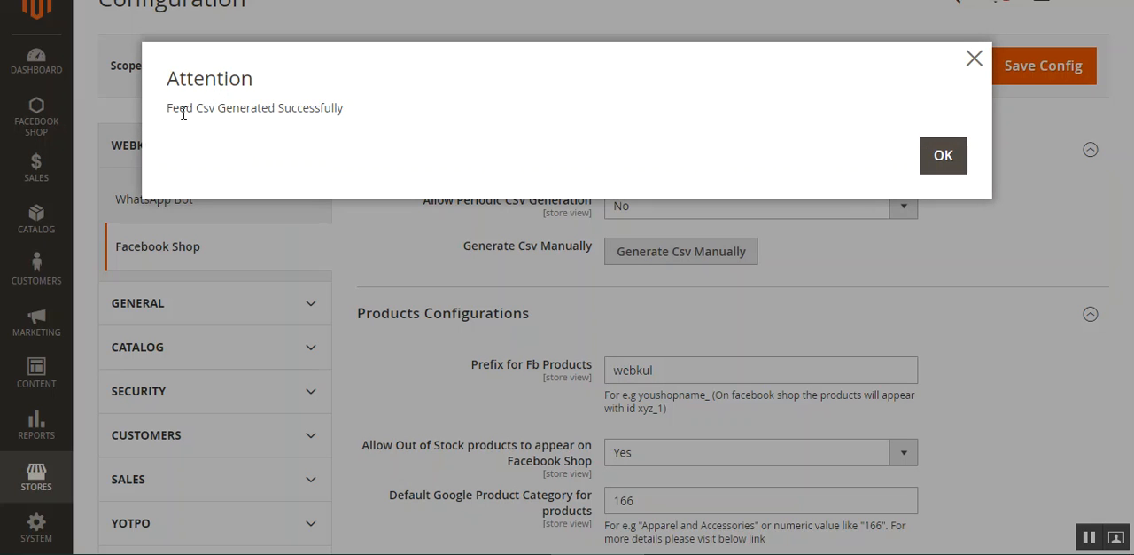
{"action": "left_click_drag", "start_coordinate": [184, 111], "coordinate": [331, 110]}
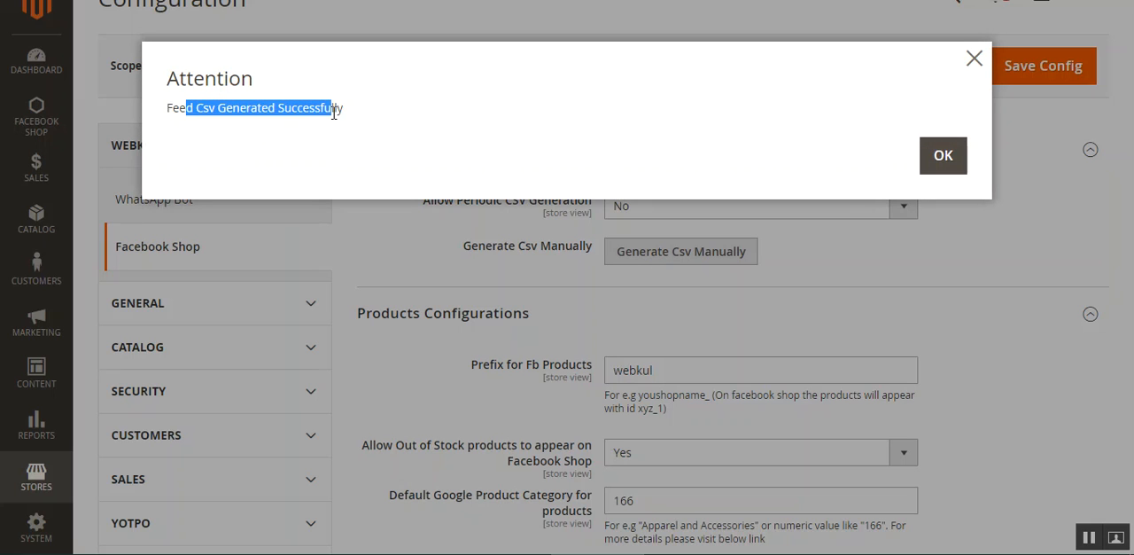
{"action": "left_click", "coordinate": [941, 160]}
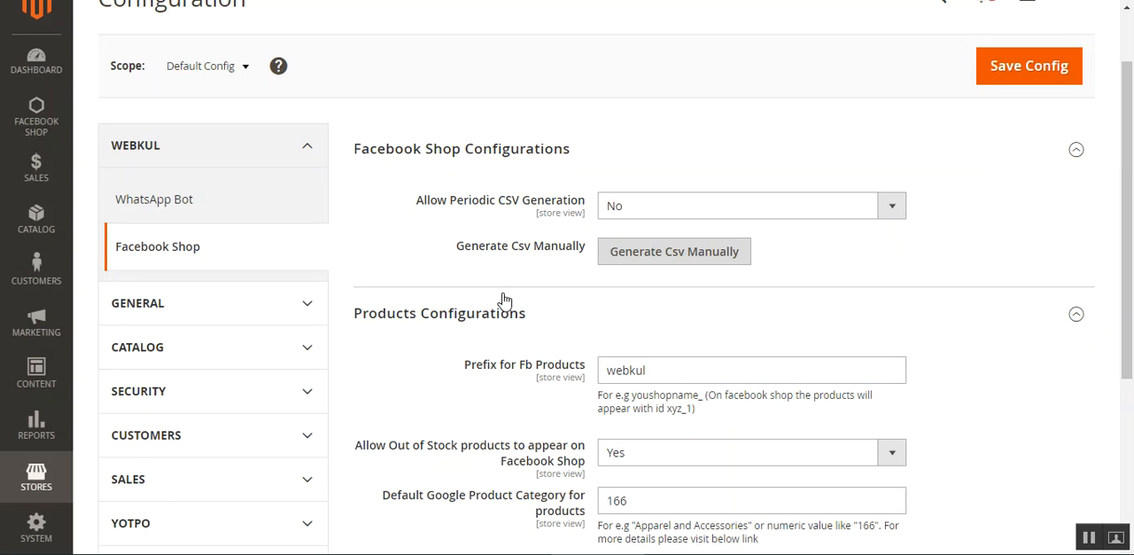
- Look over the Facebook Shop module's management options and return to its configuration settings
{"action": "scroll", "coordinate": [587, 306], "scroll_direction": "up", "scroll_amount": 1}
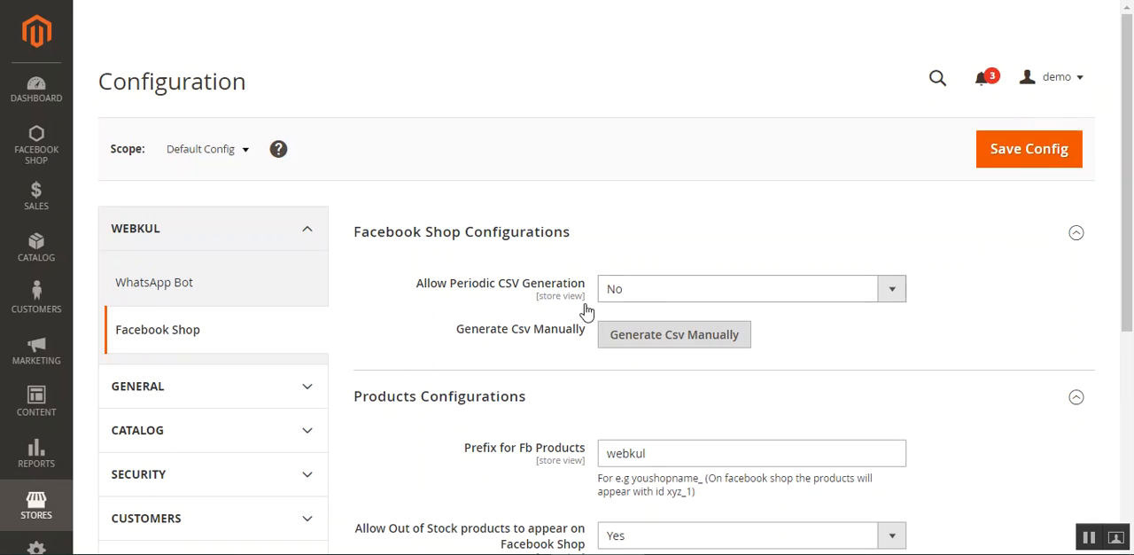
{"action": "left_click", "coordinate": [36, 146]}
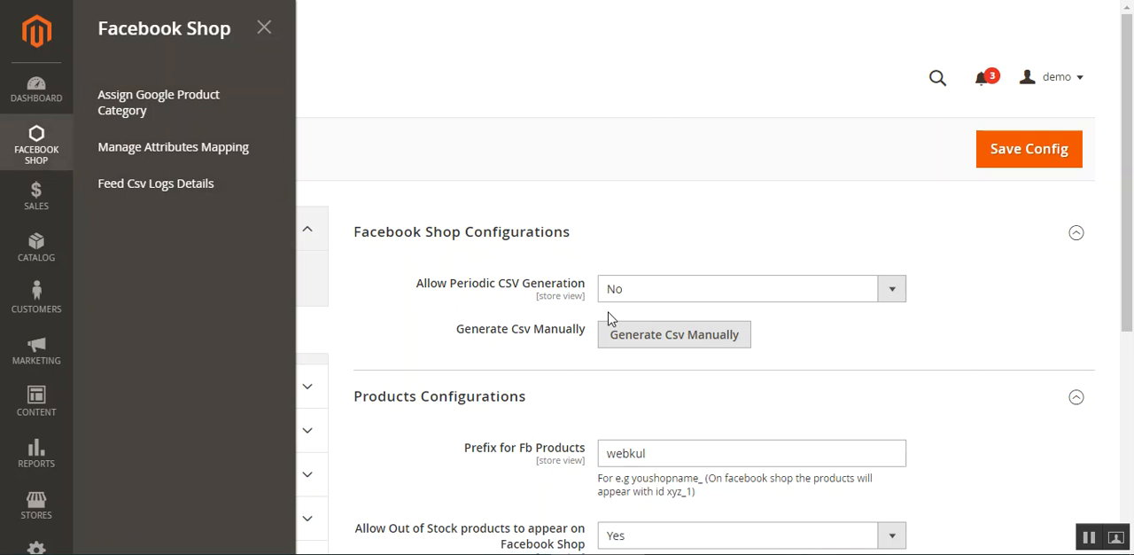
{"action": "left_click", "coordinate": [452, 131]}
{"action": "scroll", "coordinate": [608, 278], "scroll_direction": "down", "scroll_amount": 1}
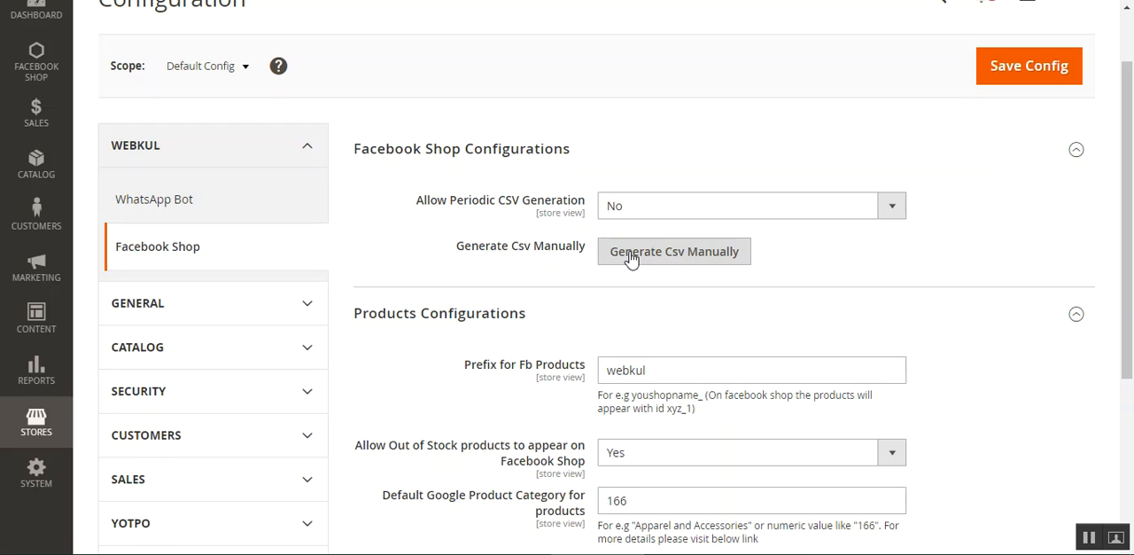
- Set Allow Periodic CSV Generation to Yes in the Facebook Shop configuration
{"action": "left_click", "coordinate": [739, 207]}
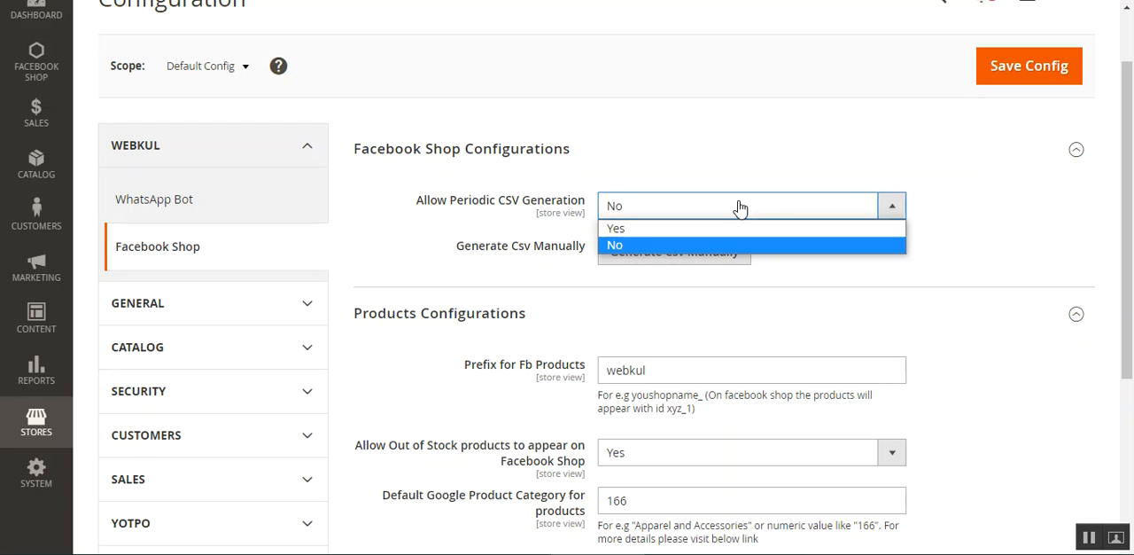
{"action": "left_click", "coordinate": [701, 230]}
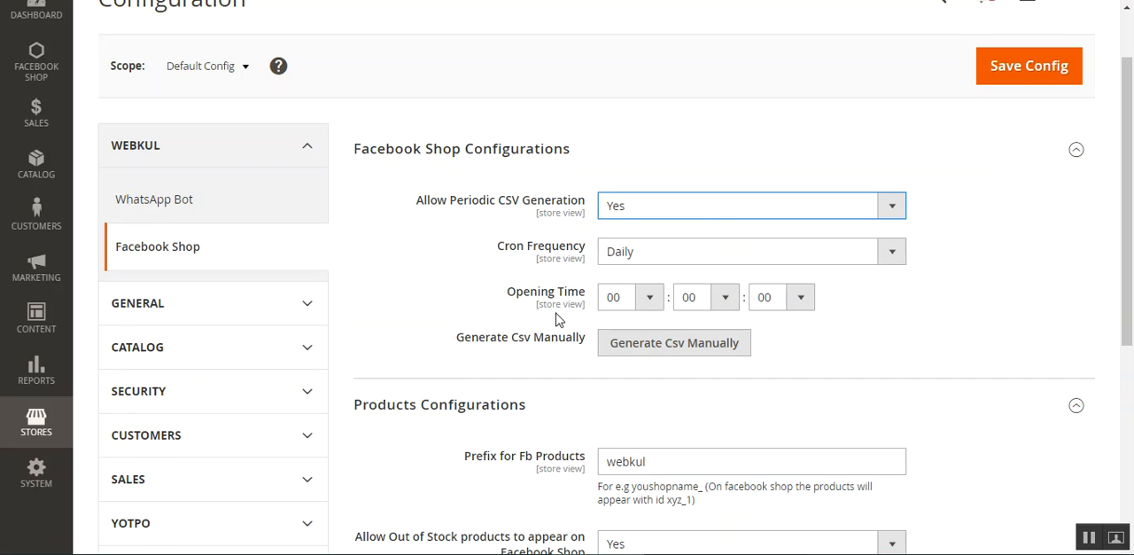
- Review the Facebook product prefix and the options for allowing out-of-stock products on Facebook Shop
{"action": "left_click_drag", "start_coordinate": [1130, 211], "coordinate": [1132, 349]}
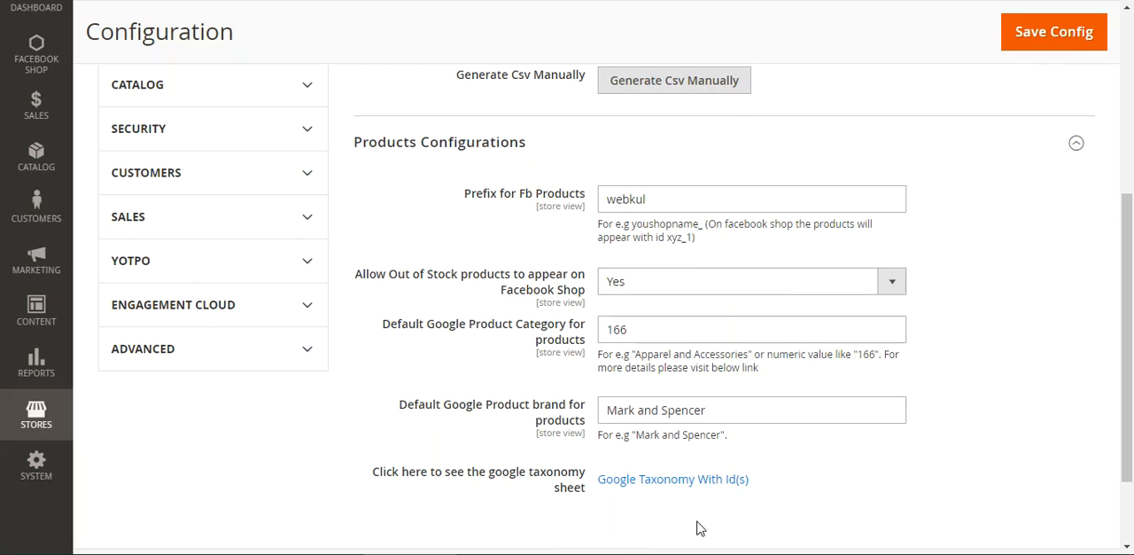
{"action": "left_click", "coordinate": [673, 192]}
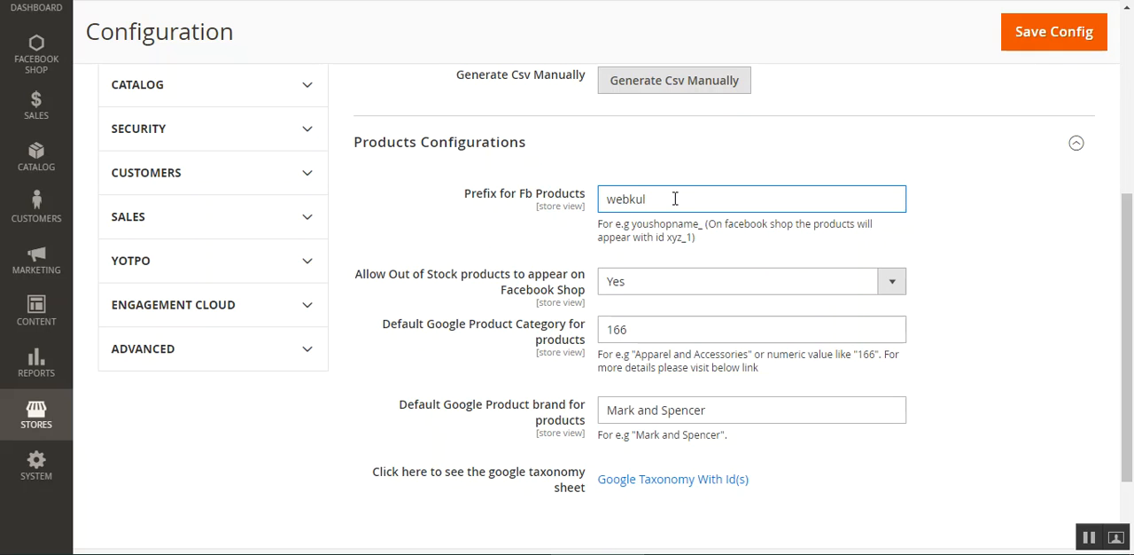
{"action": "left_click_drag", "start_coordinate": [654, 197], "coordinate": [593, 202]}
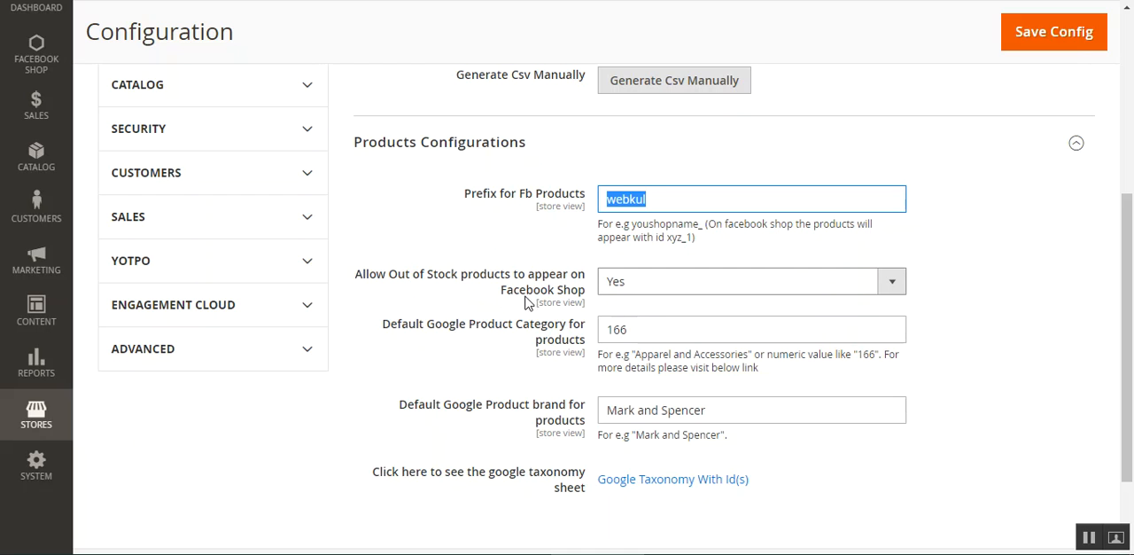
{"action": "left_click", "coordinate": [672, 285]}
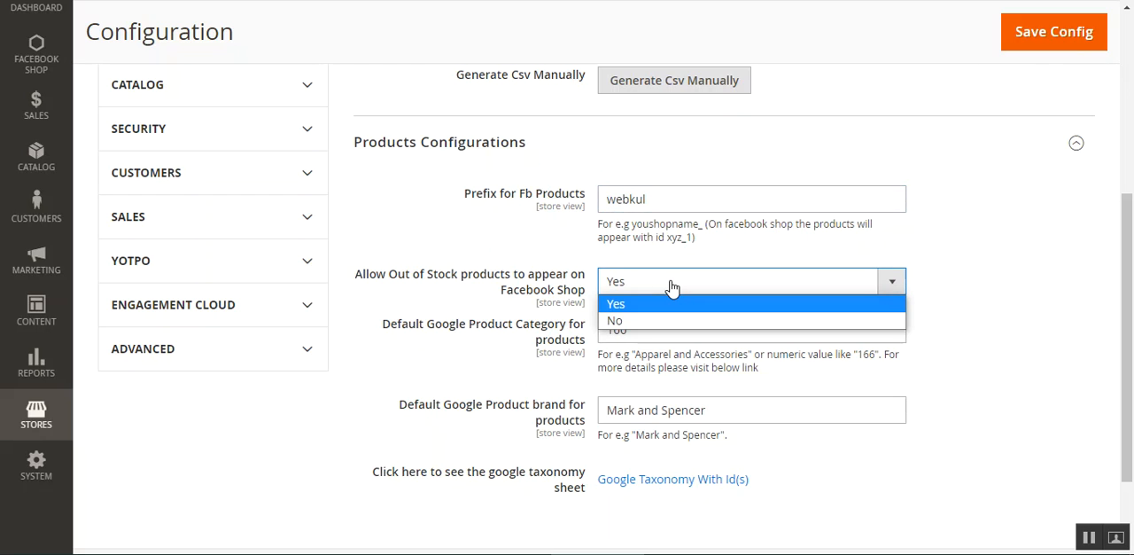
{"action": "left_click", "coordinate": [672, 285]}
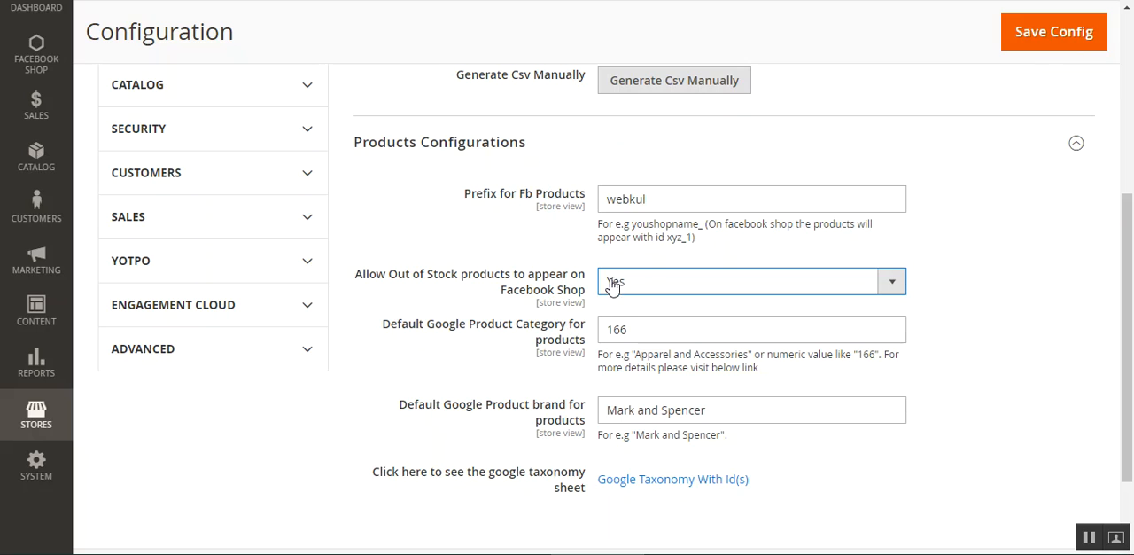
{"action": "left_click", "coordinate": [675, 287]}
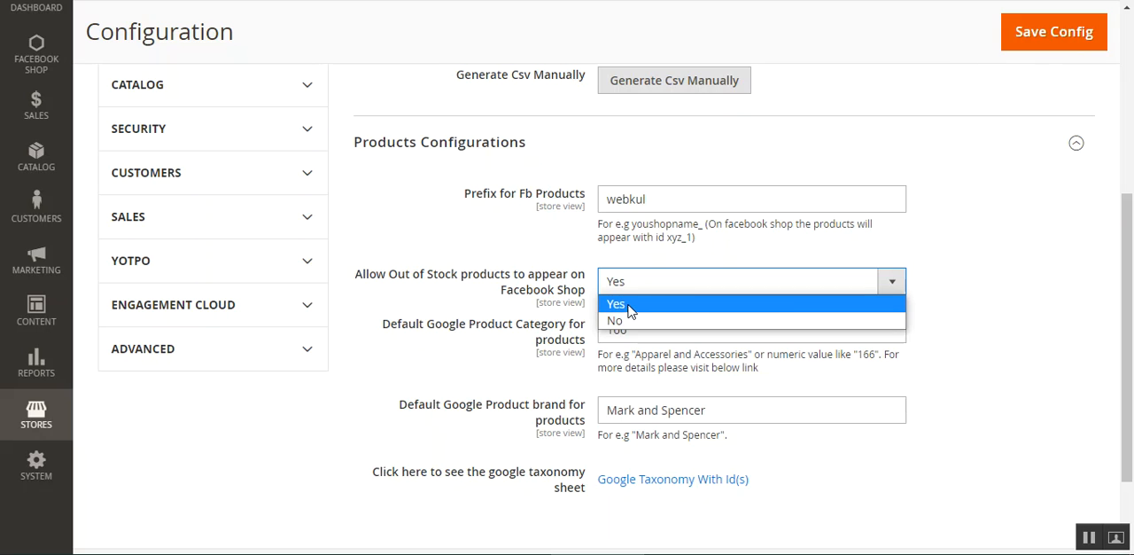
{"action": "left_click", "coordinate": [520, 280]}
- Open the Google Taxonomy With Id(s) sheet and search it for 166 to look up that category's name
{"action": "scroll", "coordinate": [523, 272], "scroll_direction": "down", "scroll_amount": 2}
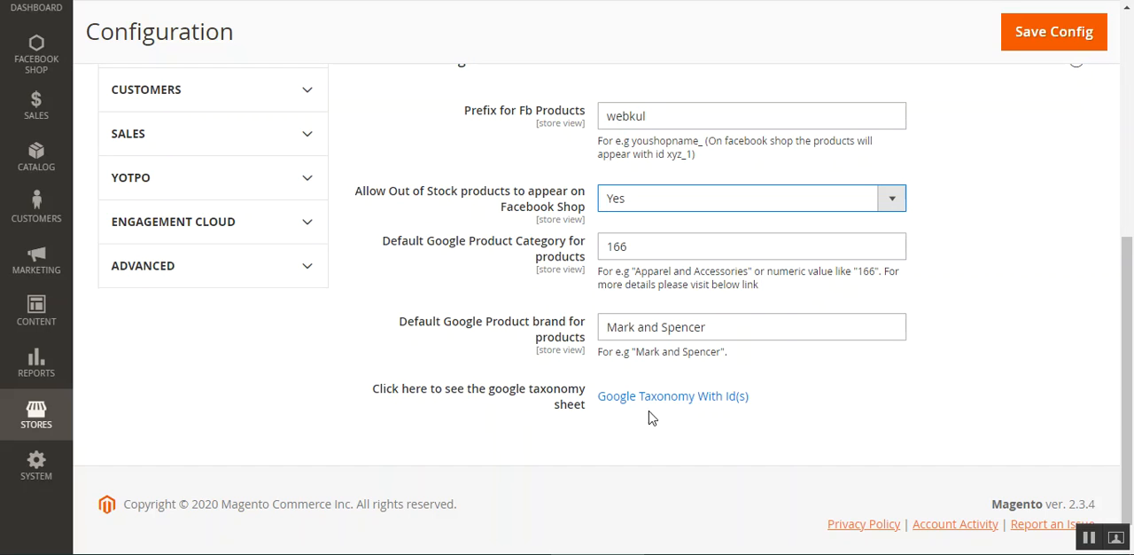
{"action": "right_click", "coordinate": [684, 403]}
{"action": "left_click", "coordinate": [734, 419]}
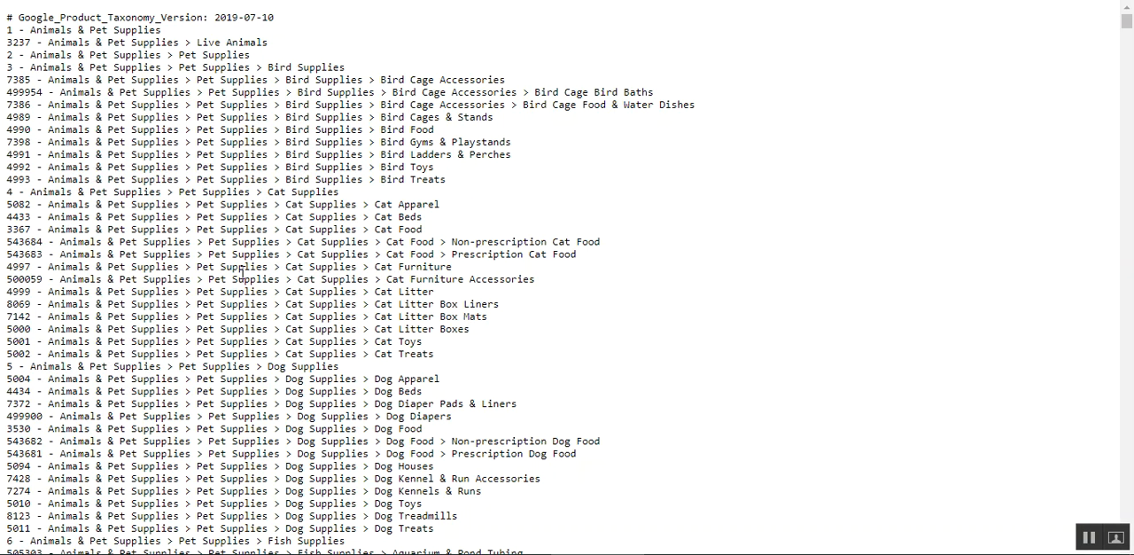
{"action": "left_click_drag", "start_coordinate": [61, 108], "coordinate": [144, 109]}
{"action": "left_click", "coordinate": [7, 114]}
{"action": "left_click_drag", "start_coordinate": [7, 108], "coordinate": [28, 108]}
{"action": "key", "text": "ctrl+f"}
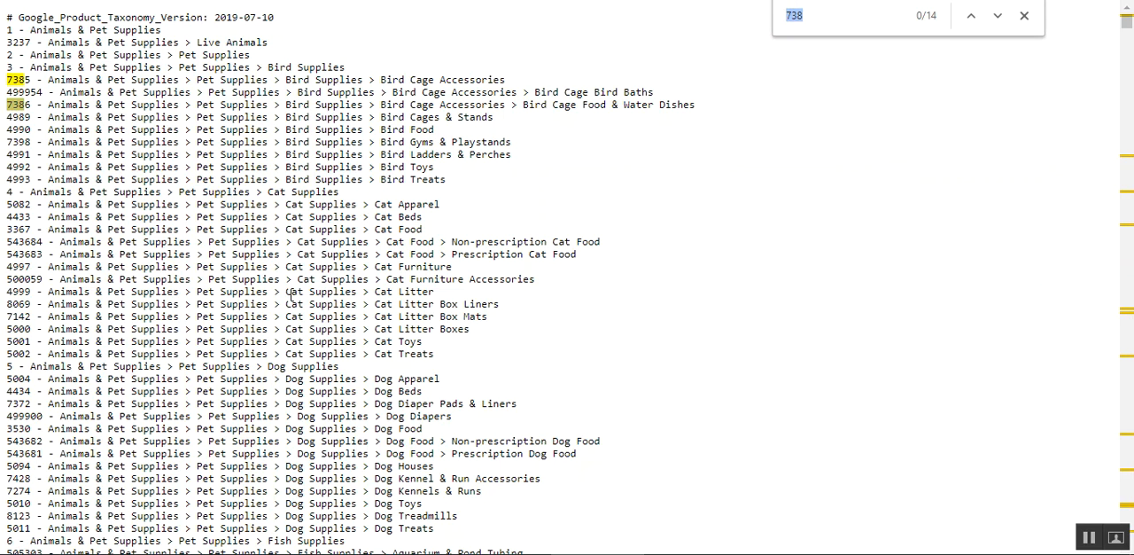
{"action": "type", "text": "166"}
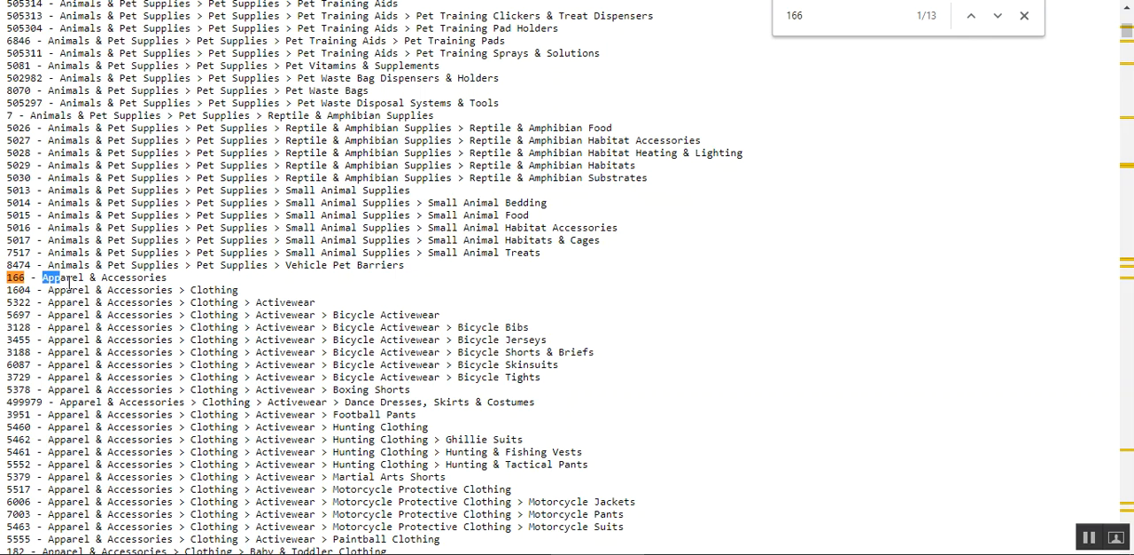
{"action": "left_click_drag", "start_coordinate": [54, 284], "coordinate": [186, 283]}
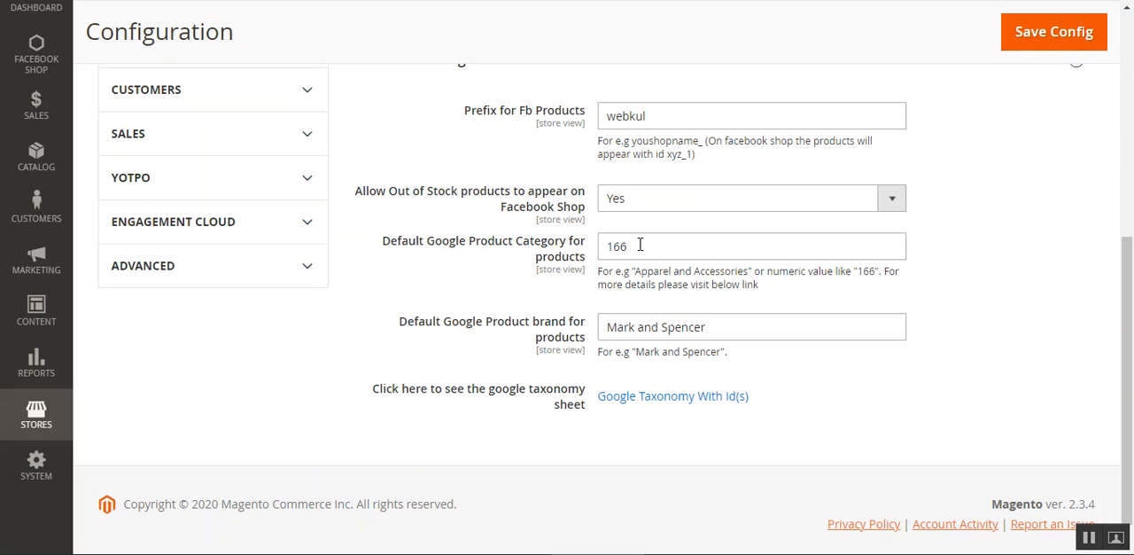
- Review the default Google product category and brand settings and the linked Google taxonomy sheet
{"action": "left_click_drag", "start_coordinate": [397, 242], "coordinate": [574, 243]}
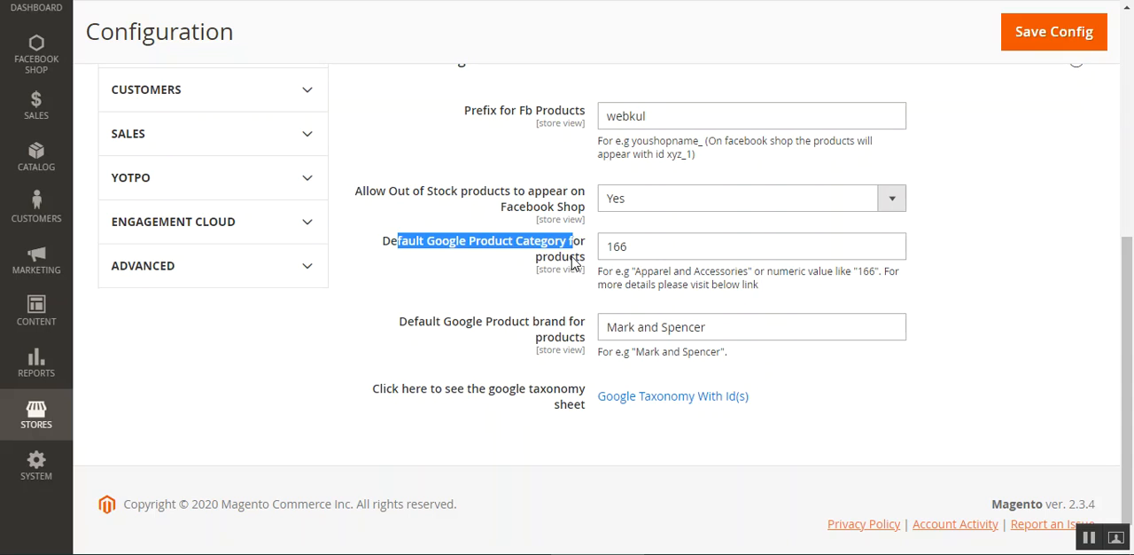
{"action": "left_click", "coordinate": [1089, 539]}
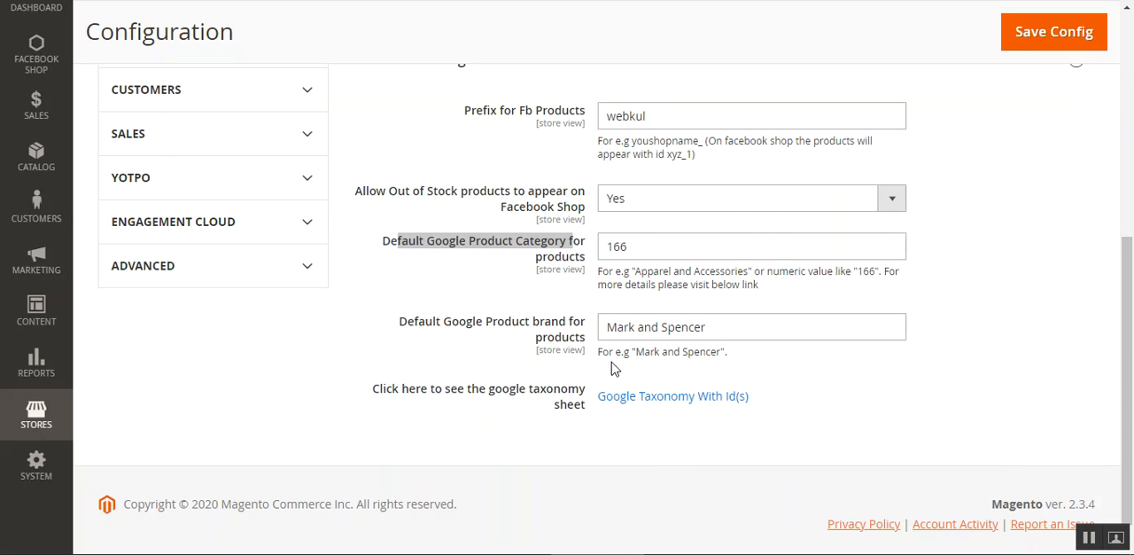
{"action": "left_click", "coordinate": [494, 303]}
{"action": "left_click_drag", "start_coordinate": [414, 323], "coordinate": [540, 355]}
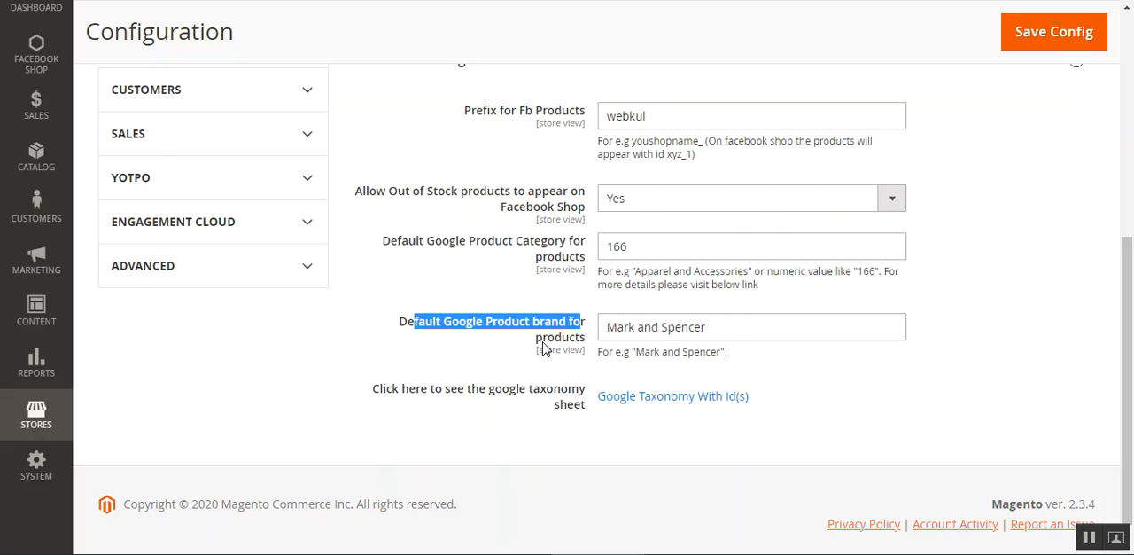
{"action": "left_click_drag", "start_coordinate": [542, 343], "coordinate": [572, 342]}
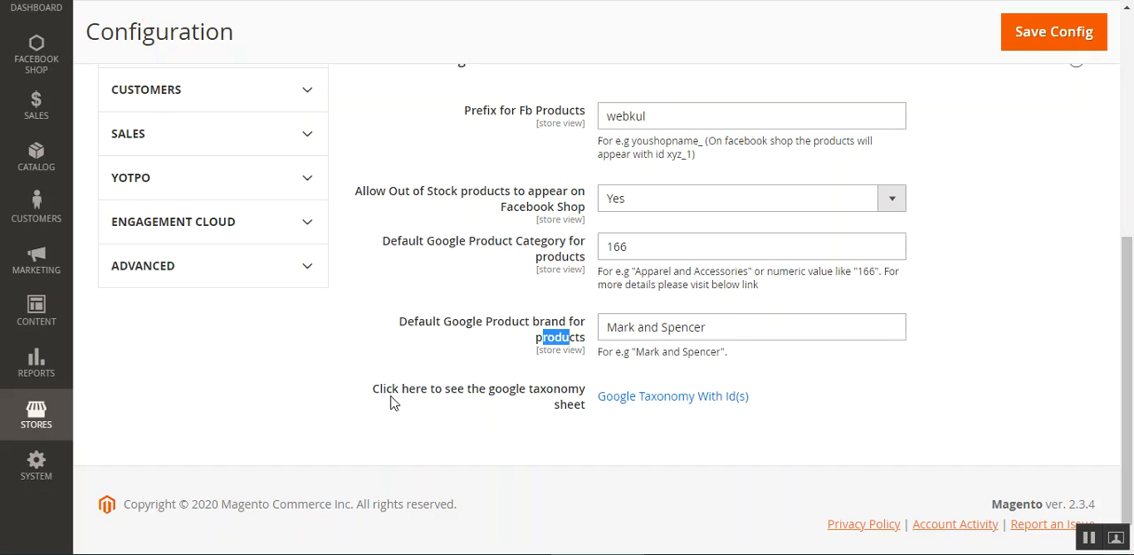
{"action": "left_click_drag", "start_coordinate": [380, 391], "coordinate": [568, 409]}
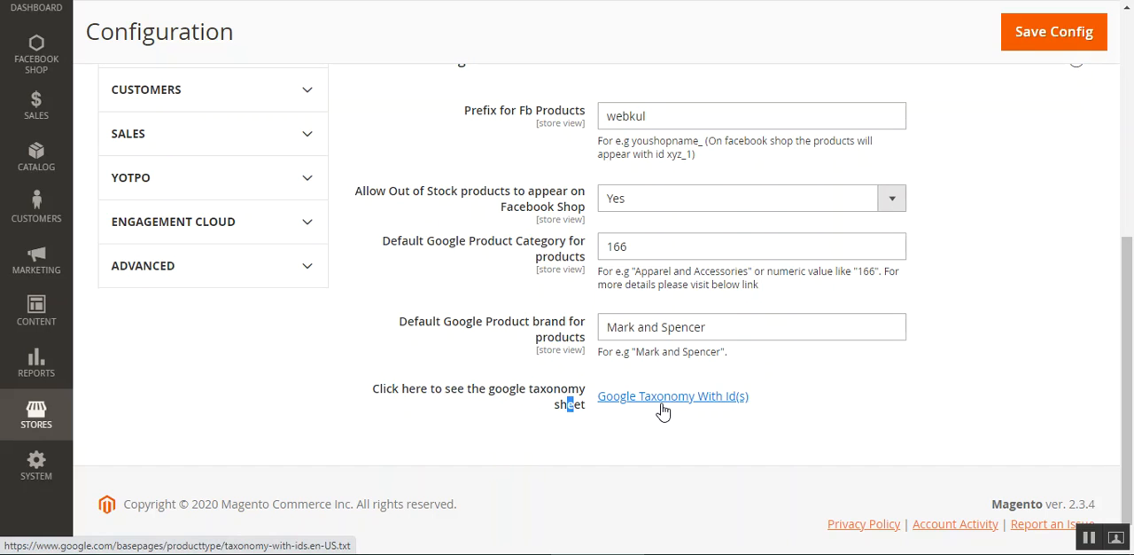
{"action": "left_click", "coordinate": [643, 398]}
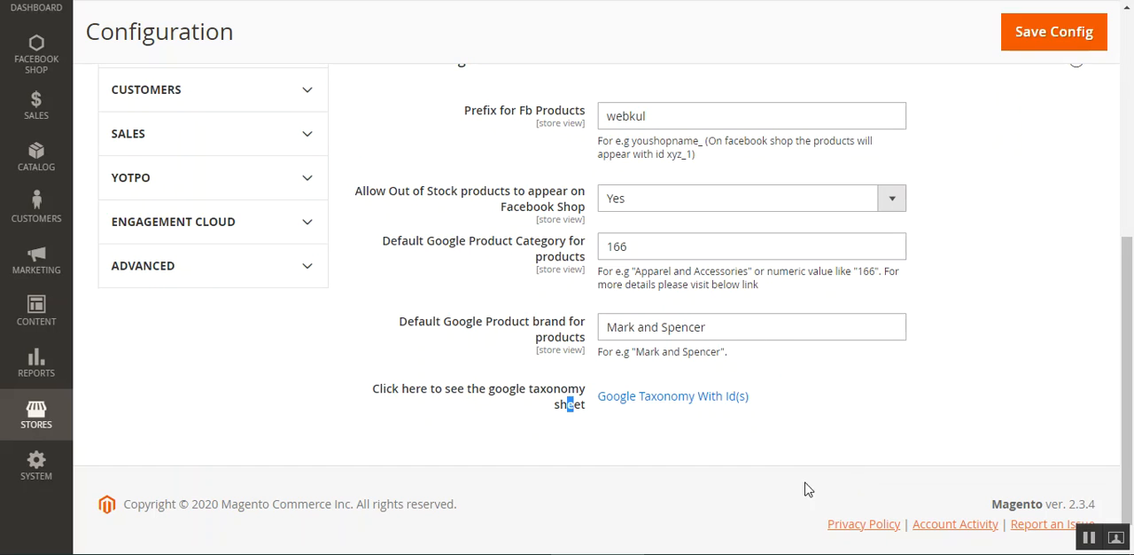
{"action": "left_click", "coordinate": [818, 419]}
- Check the Facebook Shop settings once more and save the configuration
{"action": "scroll", "coordinate": [664, 376], "scroll_direction": "up", "scroll_amount": 4}
{"action": "scroll", "coordinate": [668, 390], "scroll_direction": "up", "scroll_amount": 2}
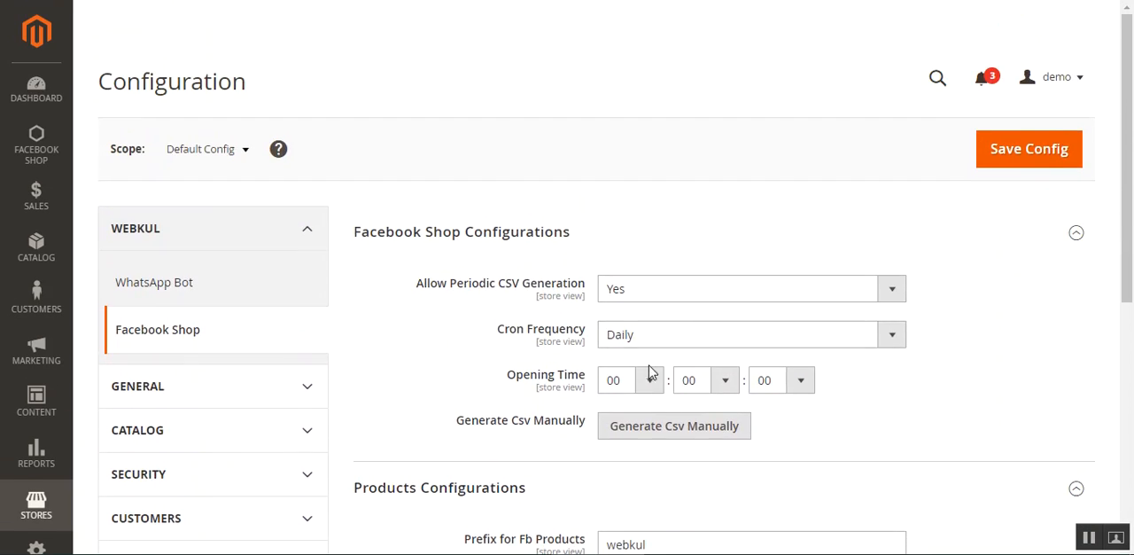
{"action": "scroll", "coordinate": [661, 375], "scroll_direction": "down", "scroll_amount": 2}
{"action": "left_click", "coordinate": [1072, 21]}
- Open the Joust Duffle Bag product for editing from the catalog's product list
{"action": "left_click", "coordinate": [67, 248]}
{"action": "left_click", "coordinate": [167, 105]}
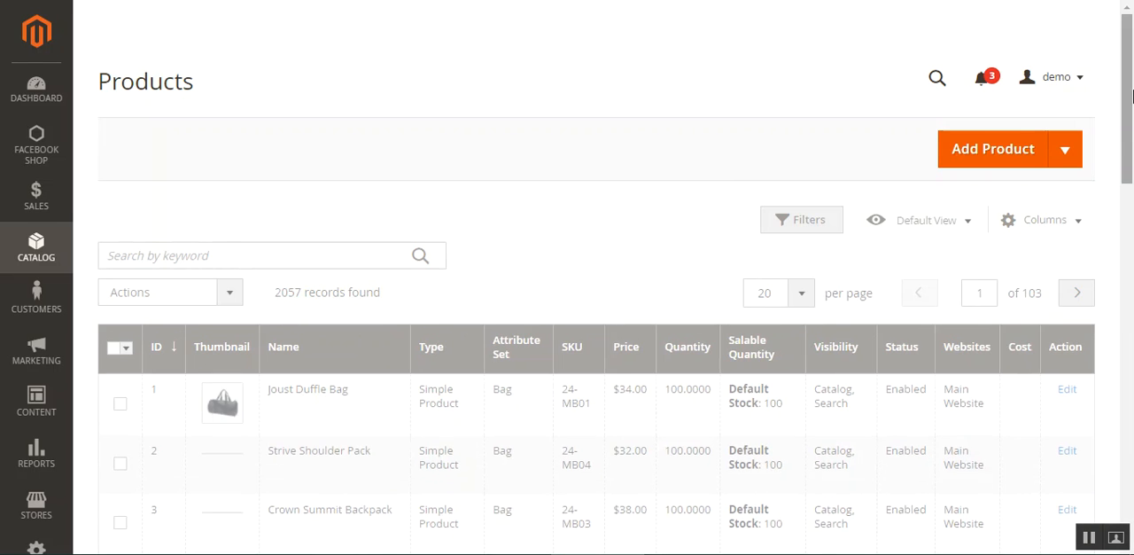
{"action": "scroll", "coordinate": [1128, 202], "scroll_direction": "down", "scroll_amount": 1}
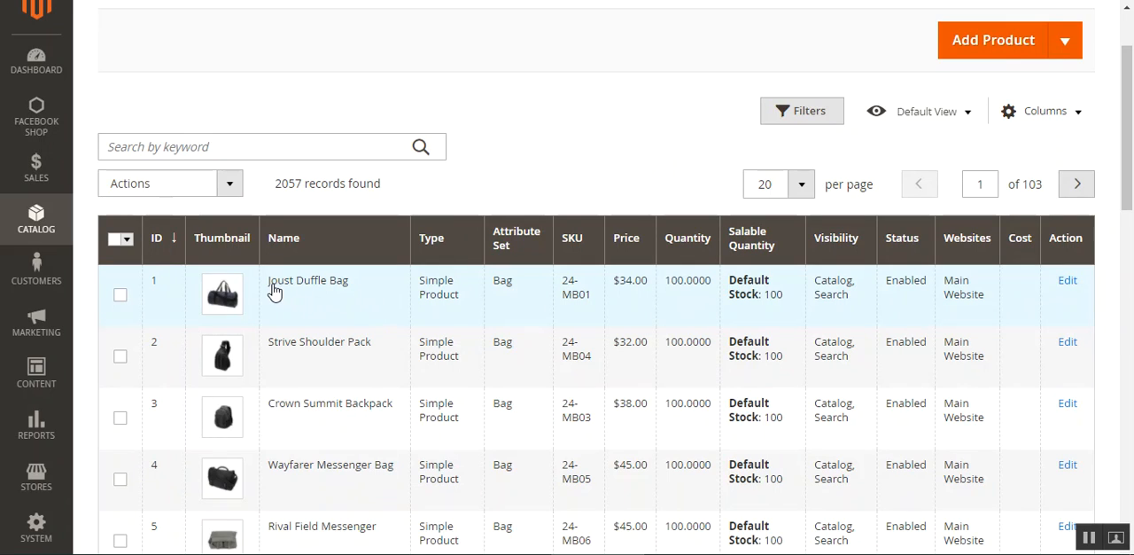
{"action": "left_click", "coordinate": [1067, 282]}
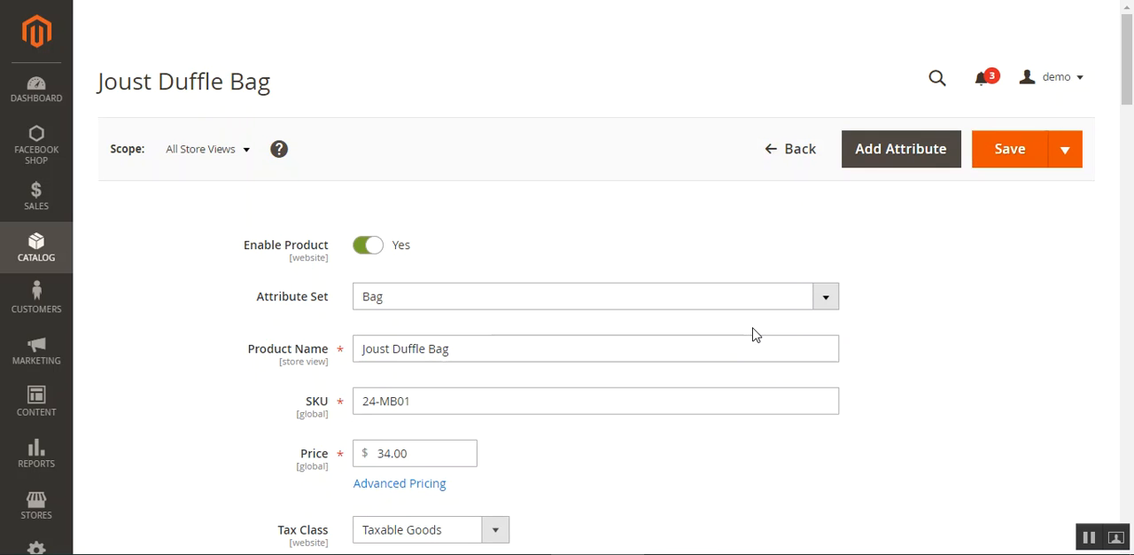
- Expand the Joust Duffle Bag's Facebook Shop section and look over its settings
{"action": "left_click_drag", "start_coordinate": [1121, 168], "coordinate": [1091, 519]}
{"action": "left_click", "coordinate": [296, 291]}
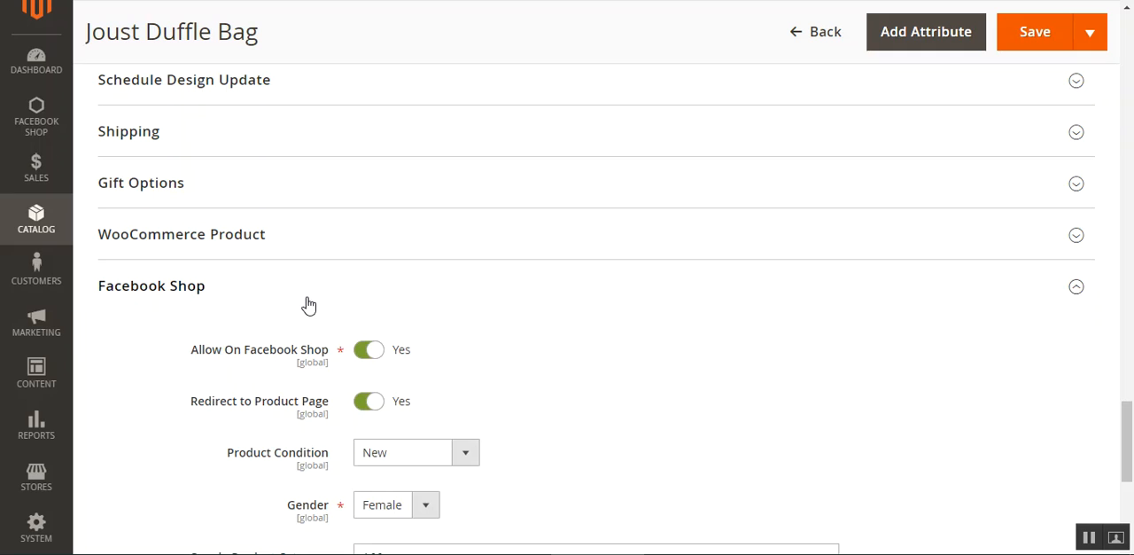
{"action": "scroll", "coordinate": [387, 387], "scroll_direction": "down", "scroll_amount": 5}
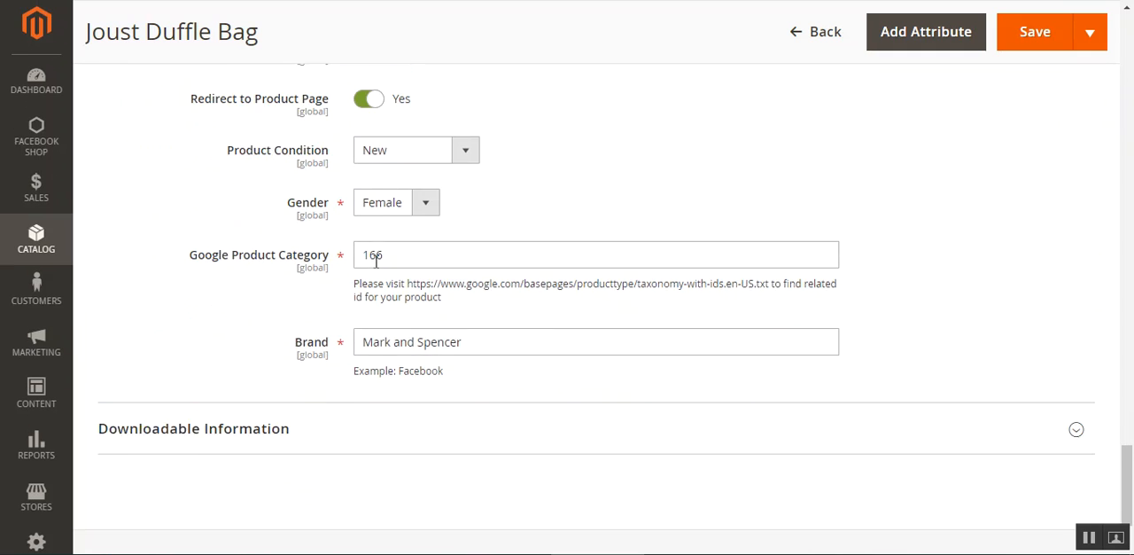
{"action": "scroll", "coordinate": [266, 246], "scroll_direction": "up", "scroll_amount": 3}
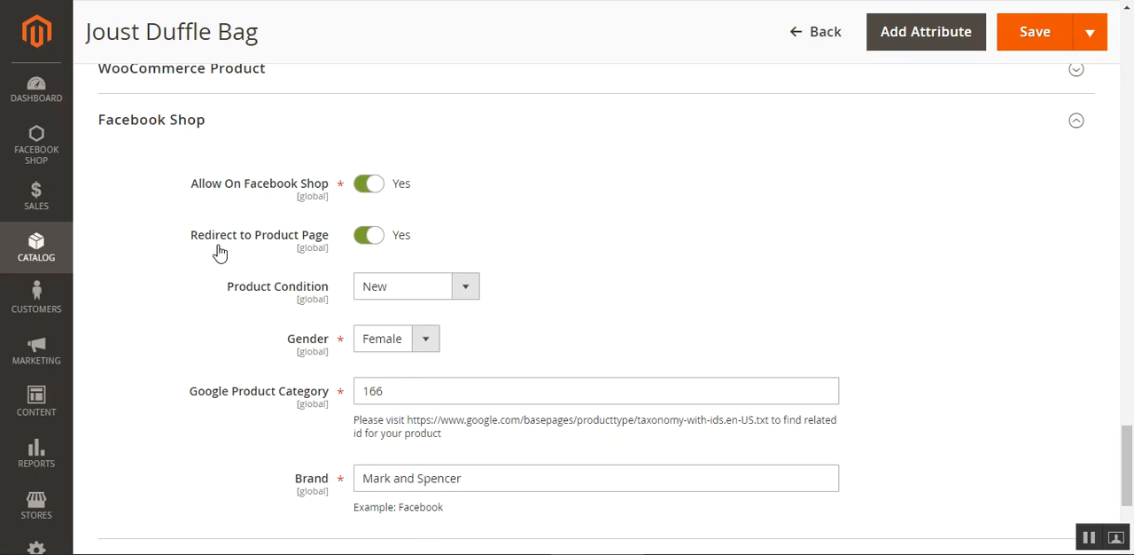
- Switch the product's Redirect to Product Page option to No and return it to Yes
{"action": "left_click_drag", "start_coordinate": [191, 236], "coordinate": [316, 249]}
{"action": "left_click", "coordinate": [373, 241]}
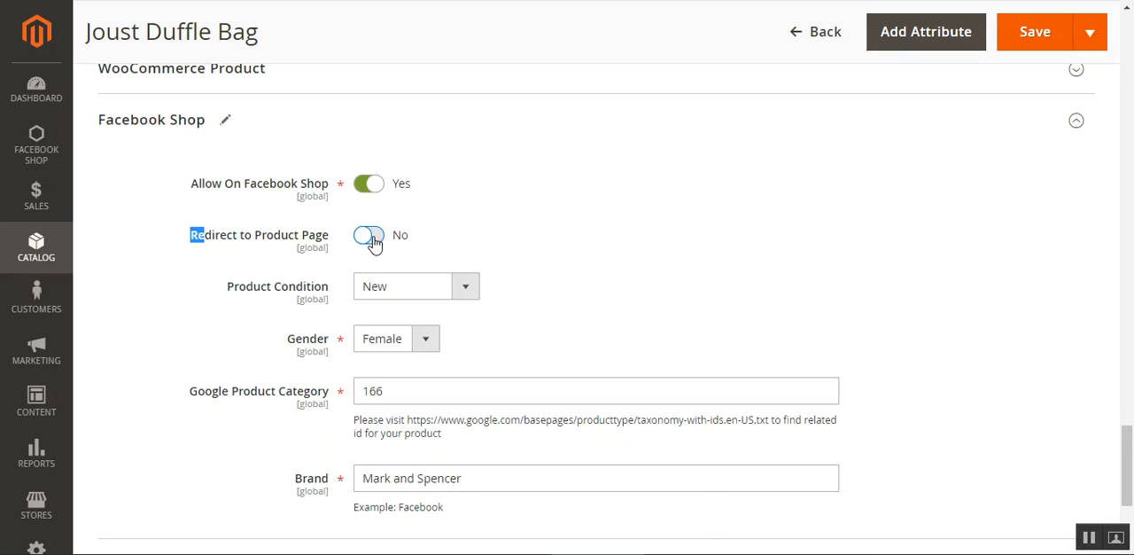
{"action": "left_click", "coordinate": [372, 240]}
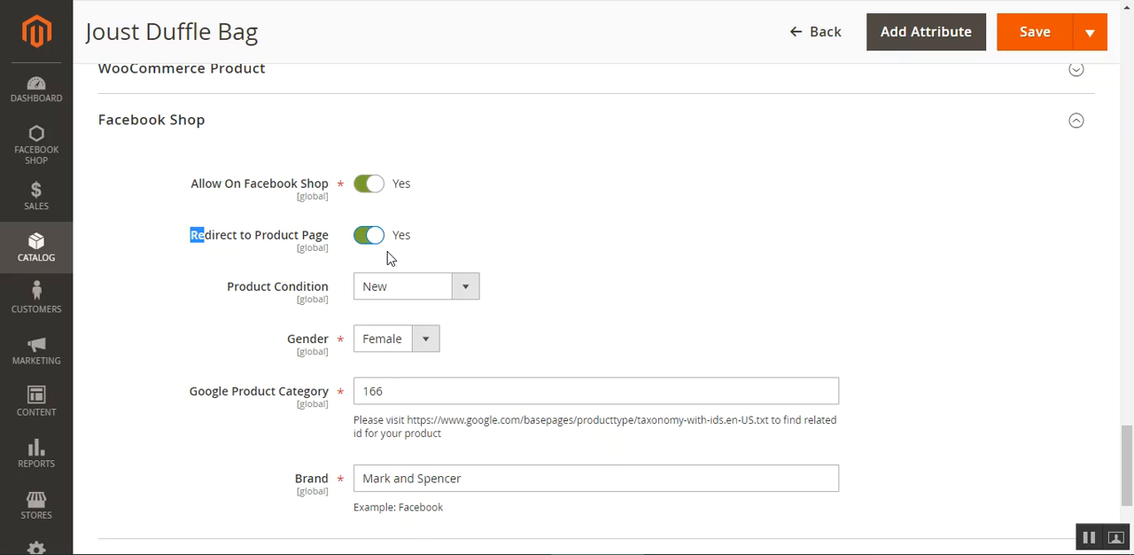
{"action": "left_click_drag", "start_coordinate": [221, 238], "coordinate": [287, 238]}
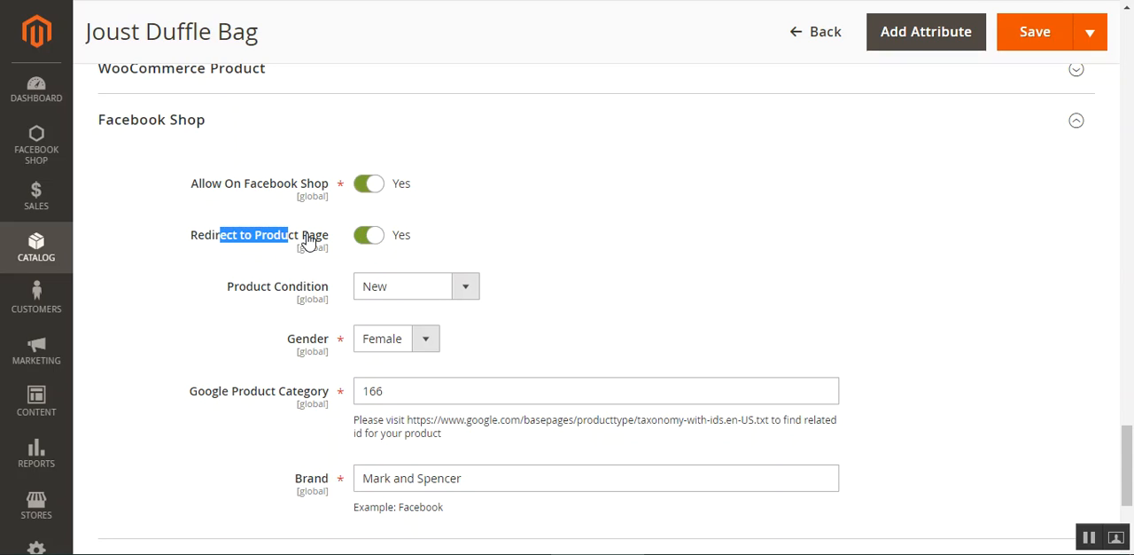
- Examine the product's available Product Condition and Gender options and its Google Product Category against the taxonomy sheet
{"action": "left_click", "coordinate": [188, 312]}
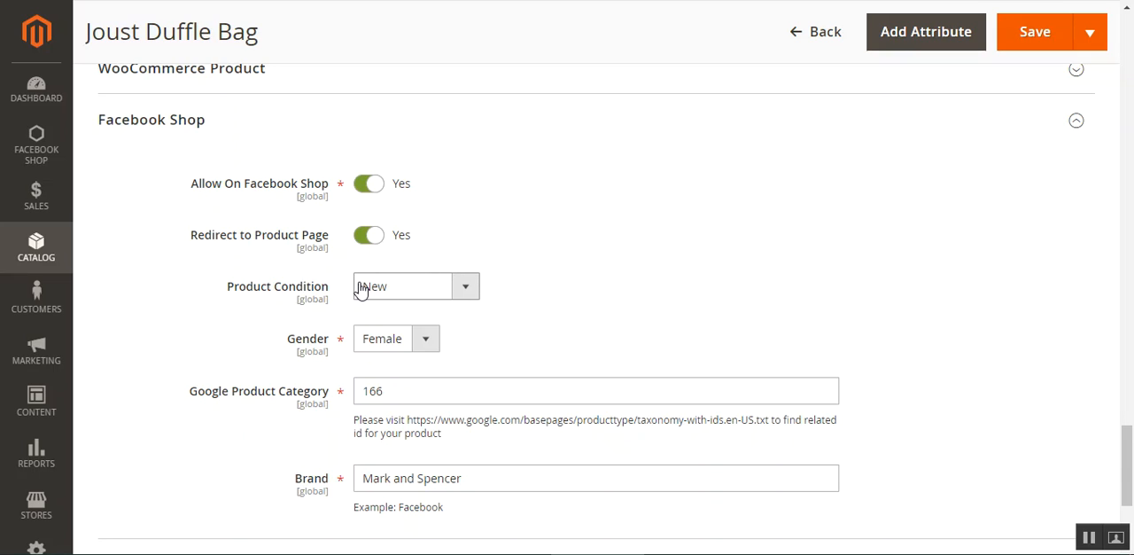
{"action": "left_click", "coordinate": [433, 297]}
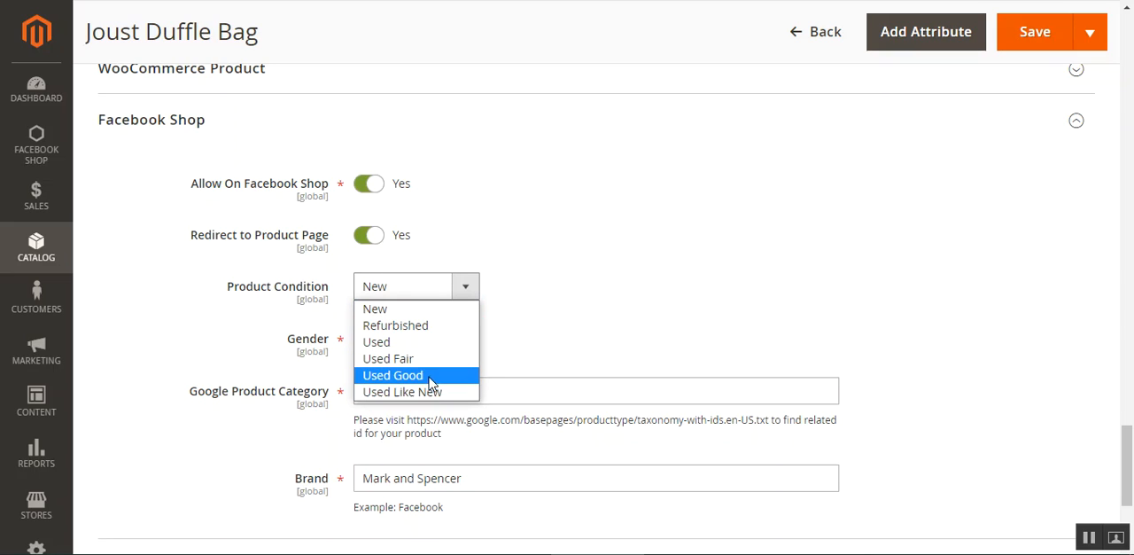
{"action": "left_click", "coordinate": [596, 322]}
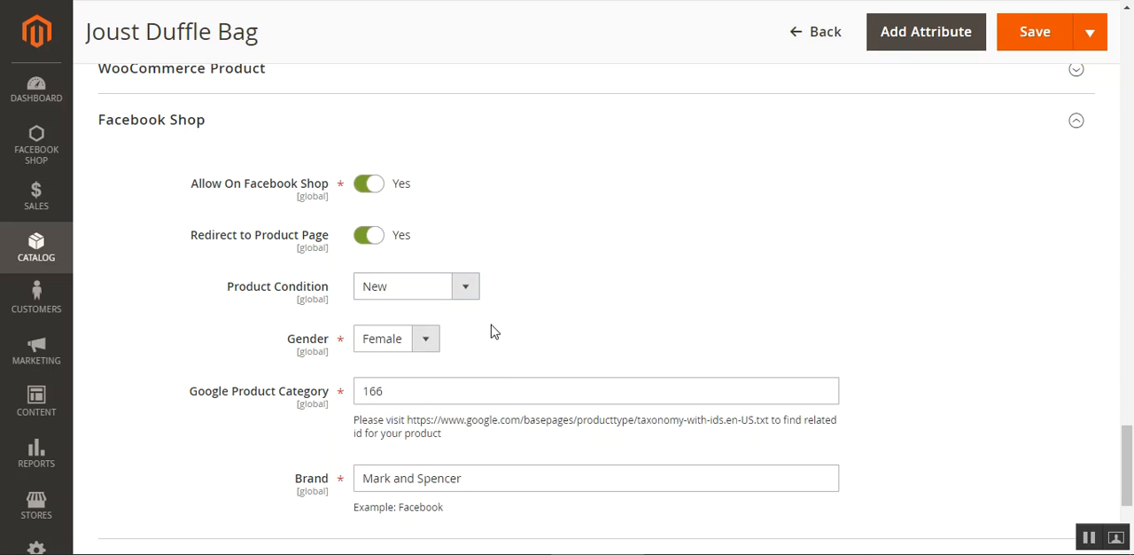
{"action": "scroll", "coordinate": [461, 310], "scroll_direction": "down", "scroll_amount": 1}
{"action": "left_click", "coordinate": [434, 262]}
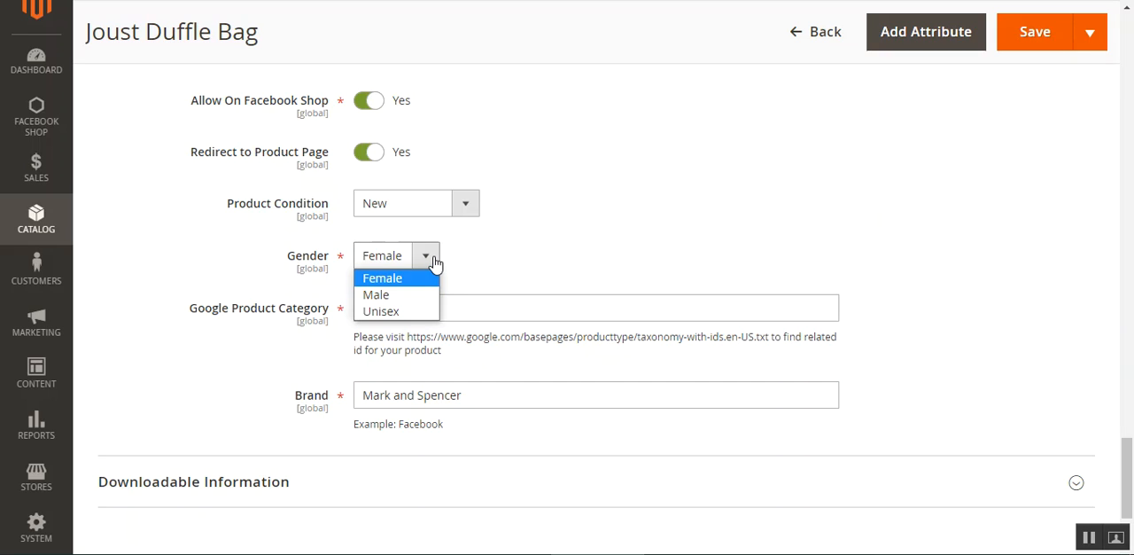
{"action": "left_click", "coordinate": [519, 256]}
{"action": "left_click_drag", "start_coordinate": [204, 307], "coordinate": [314, 312]}
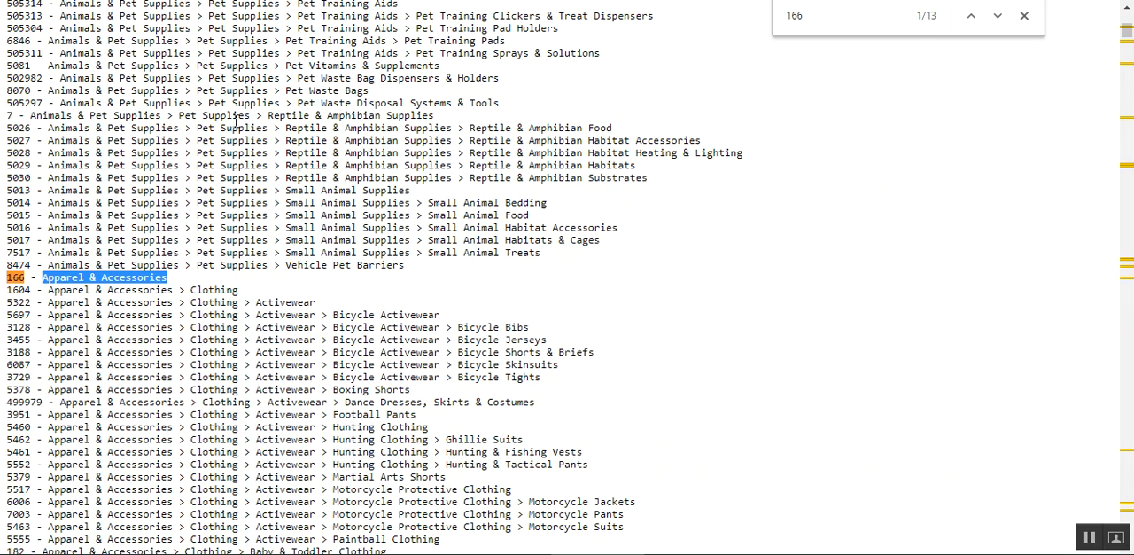
- Review the Joust Duffle Bag's Google Product Category and Brand fields in its Facebook Shop settings
{"action": "scroll", "coordinate": [364, 324], "scroll_direction": "up", "scroll_amount": 5}
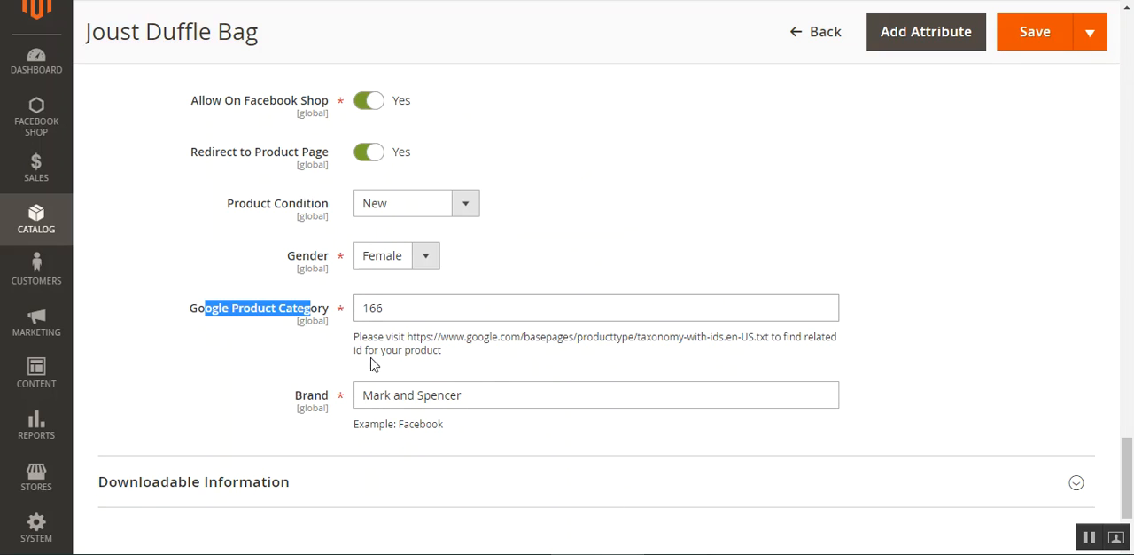
{"action": "left_click", "coordinate": [343, 363]}
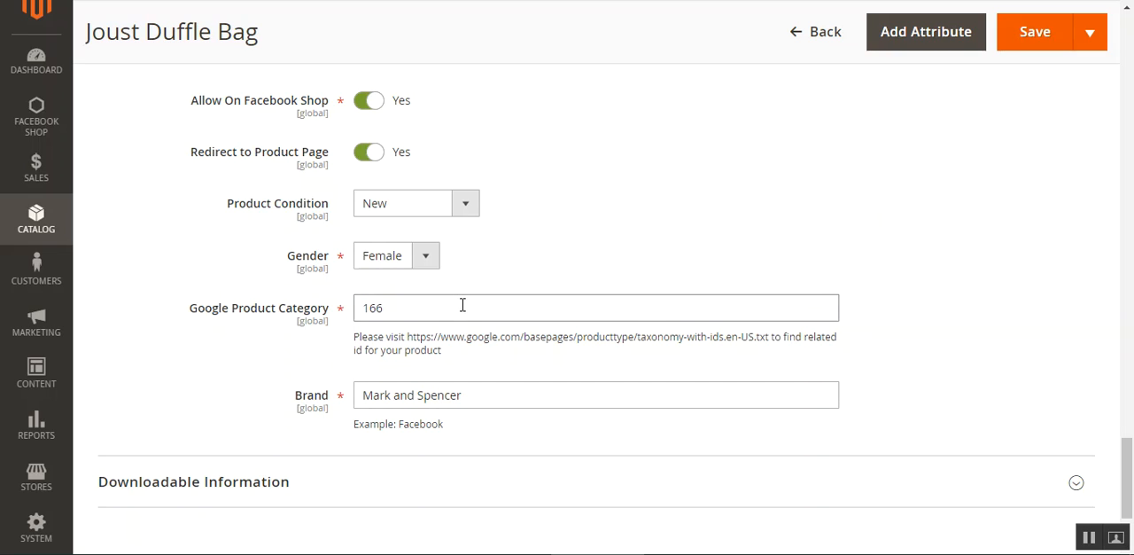
{"action": "left_click", "coordinate": [420, 309]}
{"action": "left_click", "coordinate": [423, 401]}
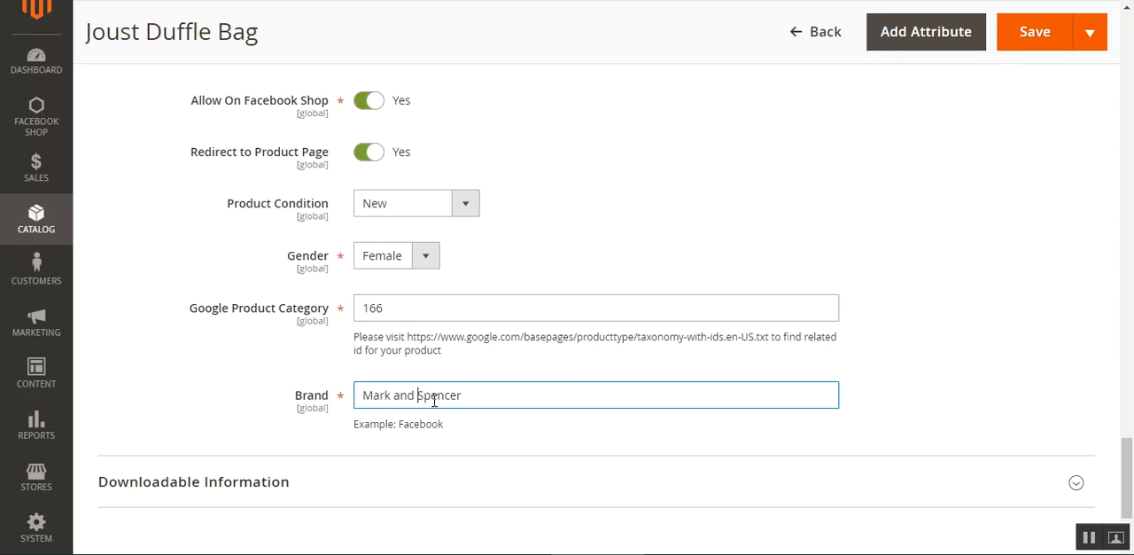
{"action": "left_click_drag", "start_coordinate": [302, 404], "coordinate": [315, 400]}
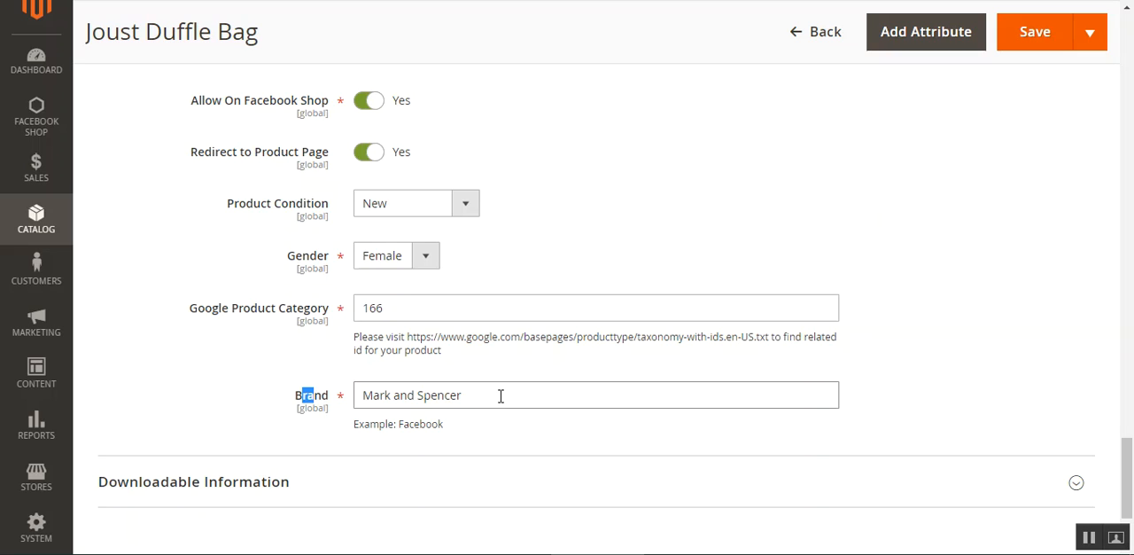
{"action": "left_click", "coordinate": [577, 282]}
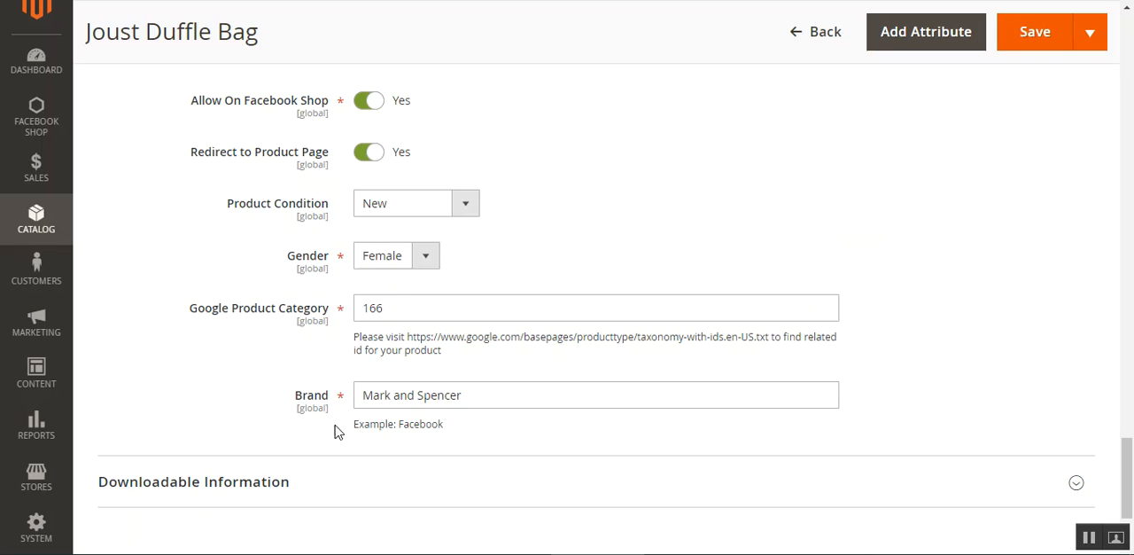
{"action": "scroll", "coordinate": [369, 310], "scroll_direction": "up", "scroll_amount": 2}
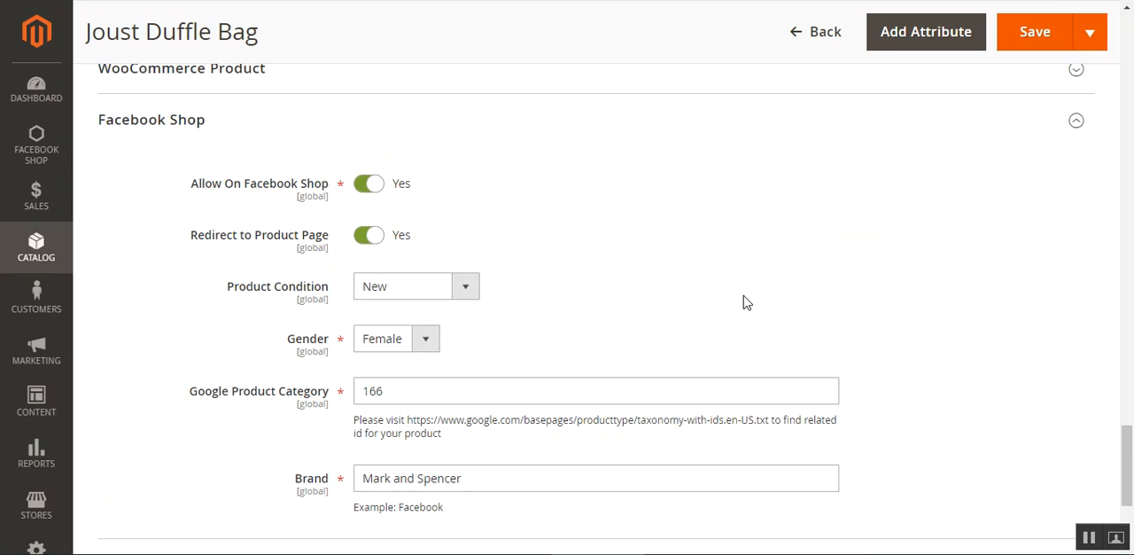
- Leave the Joust Duffle Bag and return to the catalog's product list
{"action": "left_click_drag", "start_coordinate": [1127, 454], "coordinate": [1126, 108]}
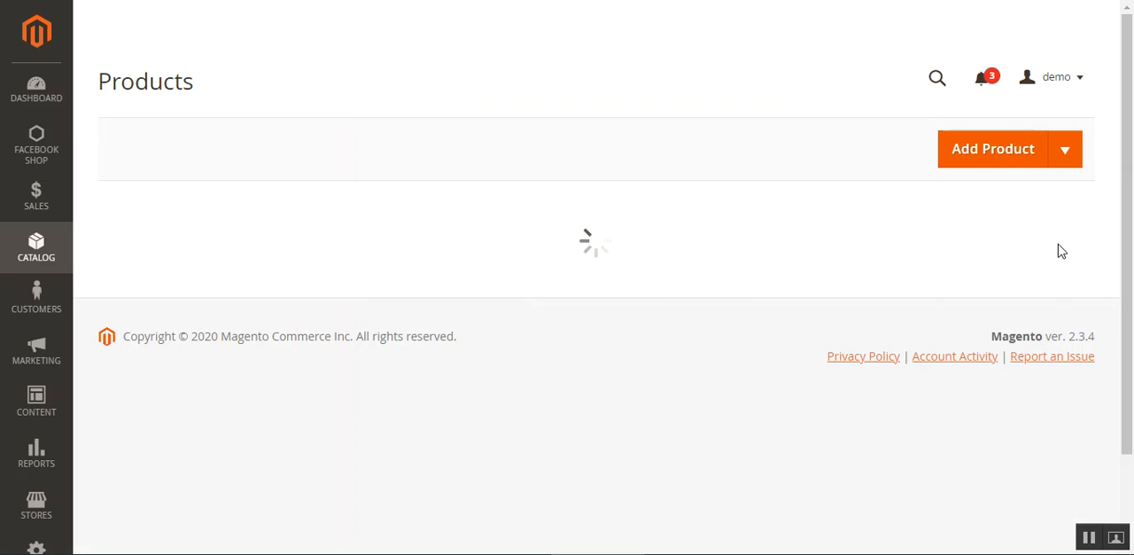
{"action": "left_click_drag", "start_coordinate": [1131, 128], "coordinate": [1132, 188]}
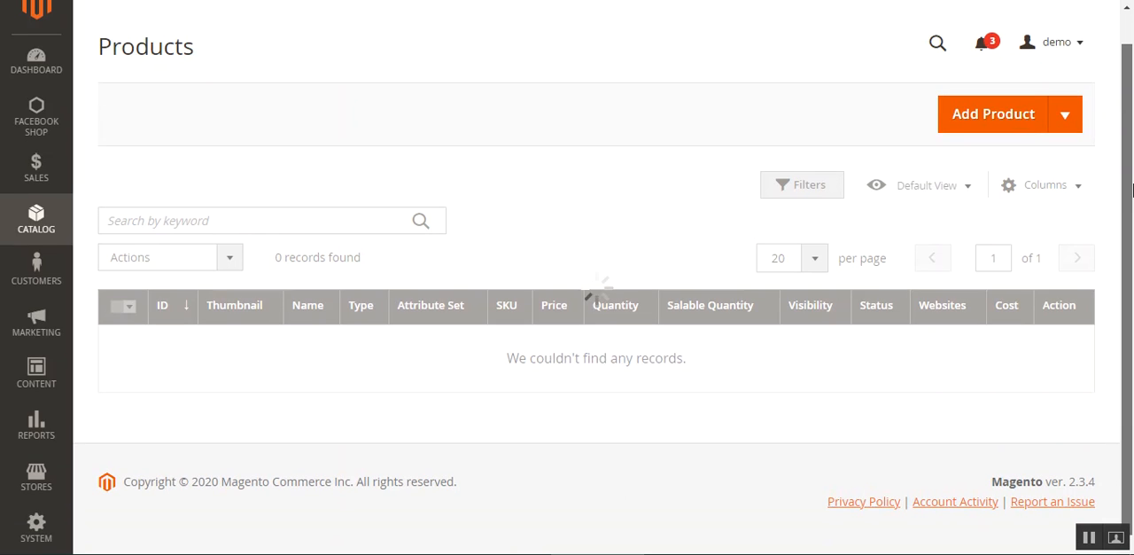
{"action": "mouse_move", "coordinate": [1132, 95]}
{"action": "left_mouse_down"}
{"action": "mouse_move", "coordinate": [1132, 108]}
{"action": "mouse_move", "coordinate": [1133, 67]}
{"action": "mouse_move", "coordinate": [1132, 100]}
{"action": "left_mouse_up"}
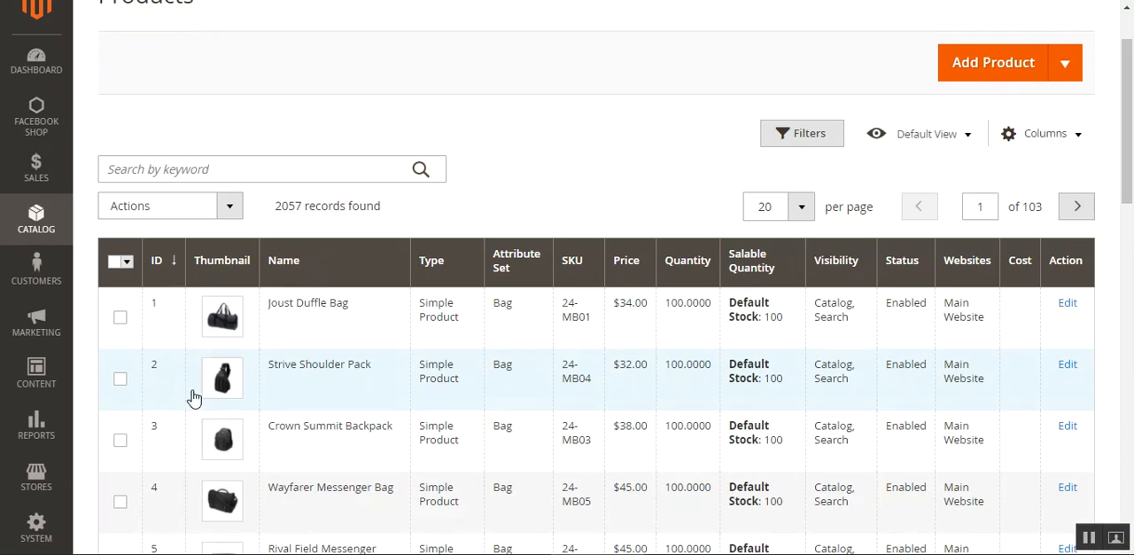
- Select the products with IDs 1 to 4 and look at the Change Facebook status options in the mass actions
{"action": "left_click", "coordinate": [121, 317]}
{"action": "left_click", "coordinate": [122, 381]}
{"action": "left_click", "coordinate": [121, 440]}
{"action": "left_click", "coordinate": [121, 502]}
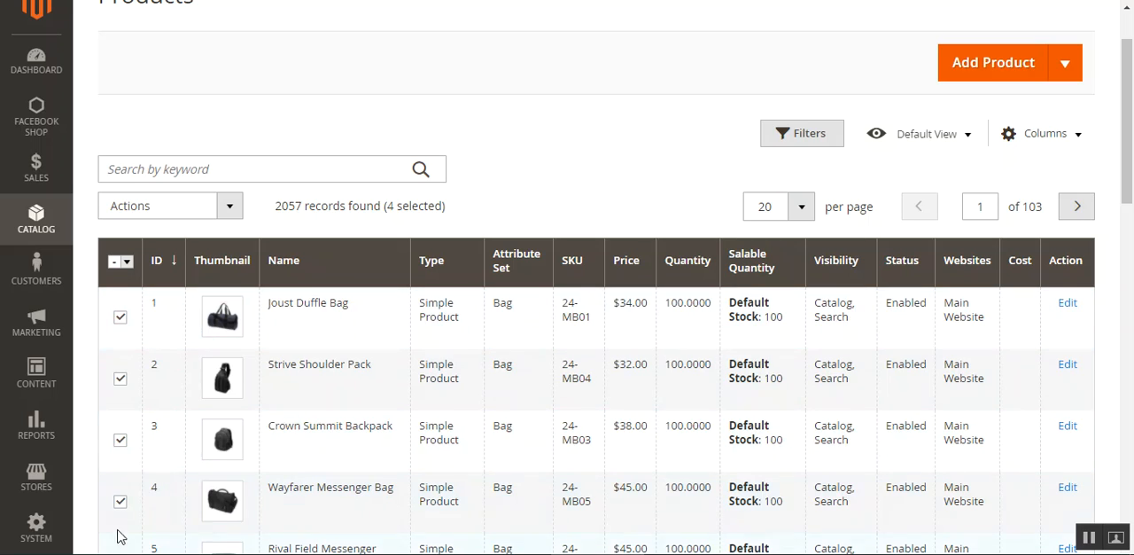
{"action": "left_click", "coordinate": [229, 209]}
{"action": "scroll", "coordinate": [186, 284], "scroll_direction": "down", "scroll_amount": 3}
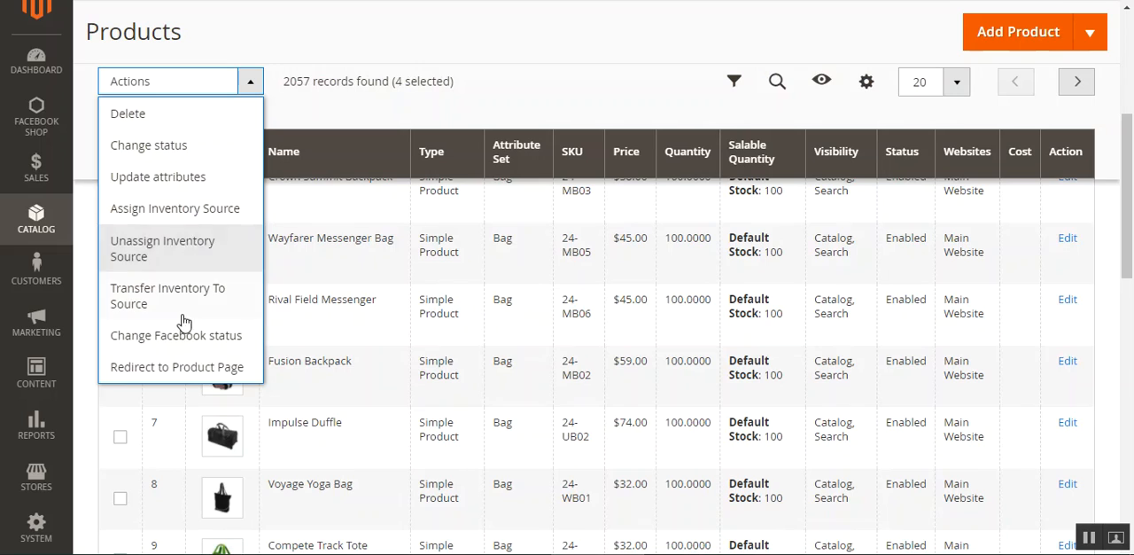
{"action": "left_click", "coordinate": [197, 338]}
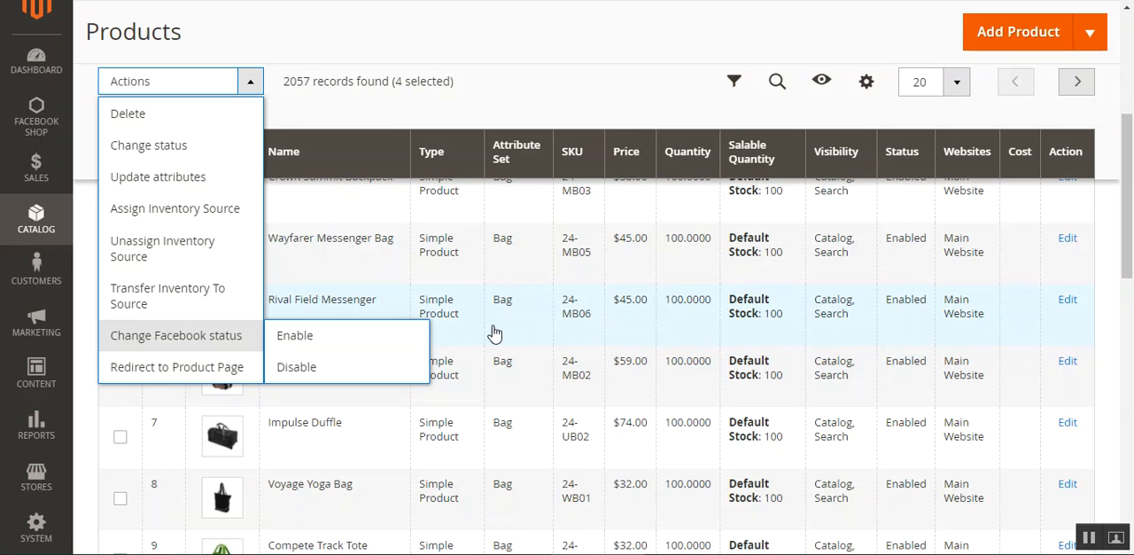
{"action": "left_click", "coordinate": [358, 27]}
- Open Facebook Shop's Assign Google Product Category, Manage Attributes Mapping and Feed Csv Logs Details pages in separate browser tabs
{"action": "left_click", "coordinate": [37, 117]}
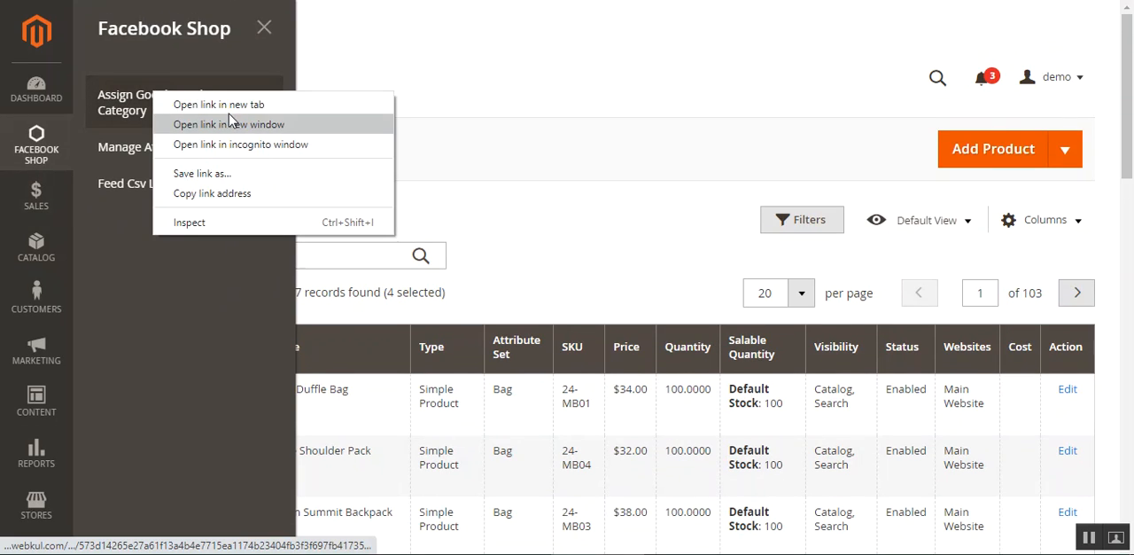
{"action": "left_click", "coordinate": [230, 110]}
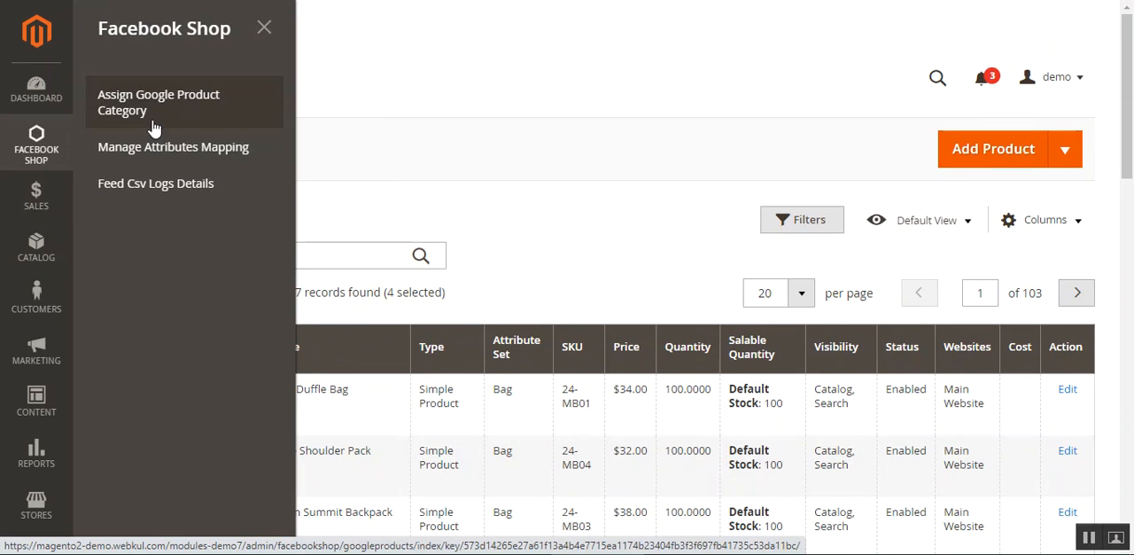
{"action": "right_click", "coordinate": [173, 153]}
{"action": "left_click", "coordinate": [199, 163]}
{"action": "right_click", "coordinate": [150, 186]}
{"action": "left_click", "coordinate": [157, 199]}
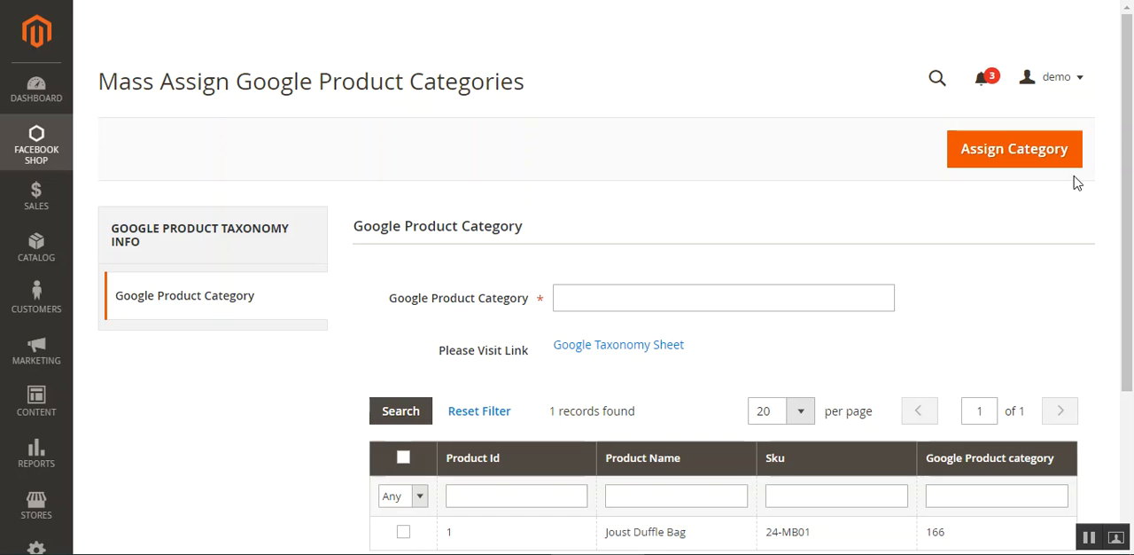
- Assign Google Product Category 166 to the Joust Duffle Bag through the mass assignment page
{"action": "scroll", "coordinate": [1077, 182], "scroll_direction": "down", "scroll_amount": 3}
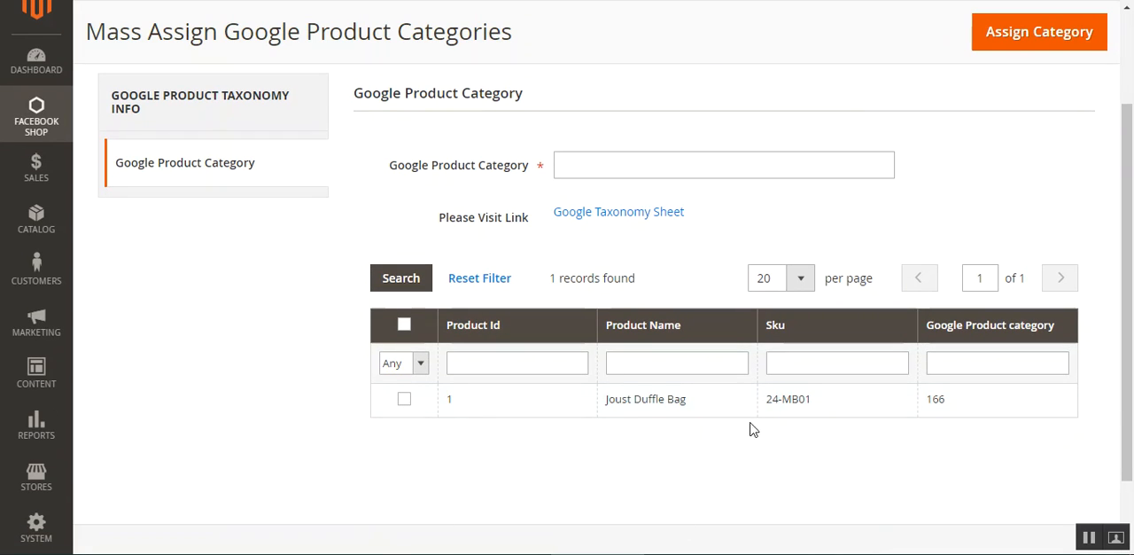
{"action": "left_click", "coordinate": [404, 400]}
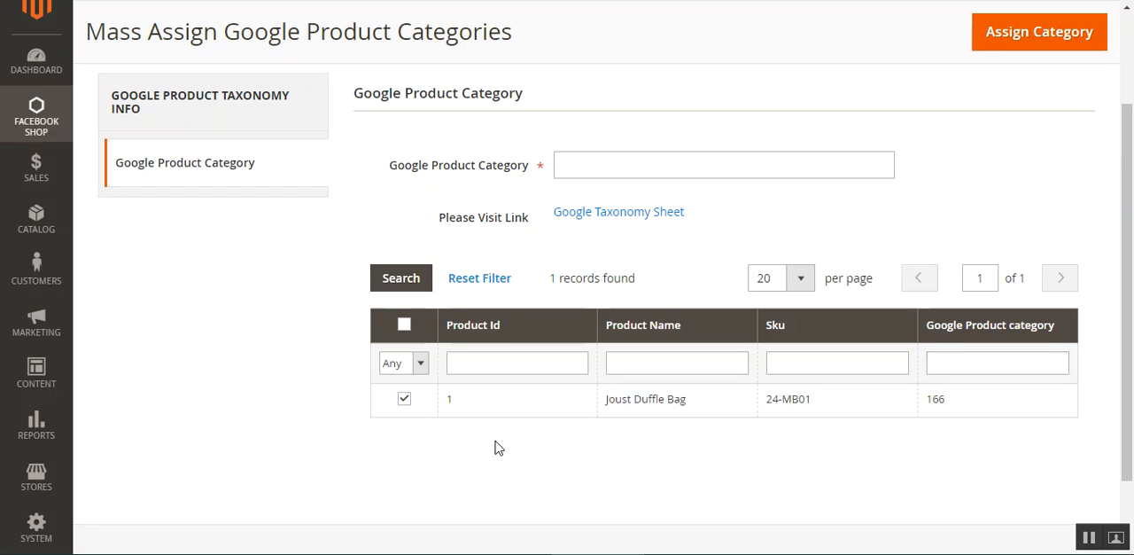
{"action": "left_click", "coordinate": [604, 161]}
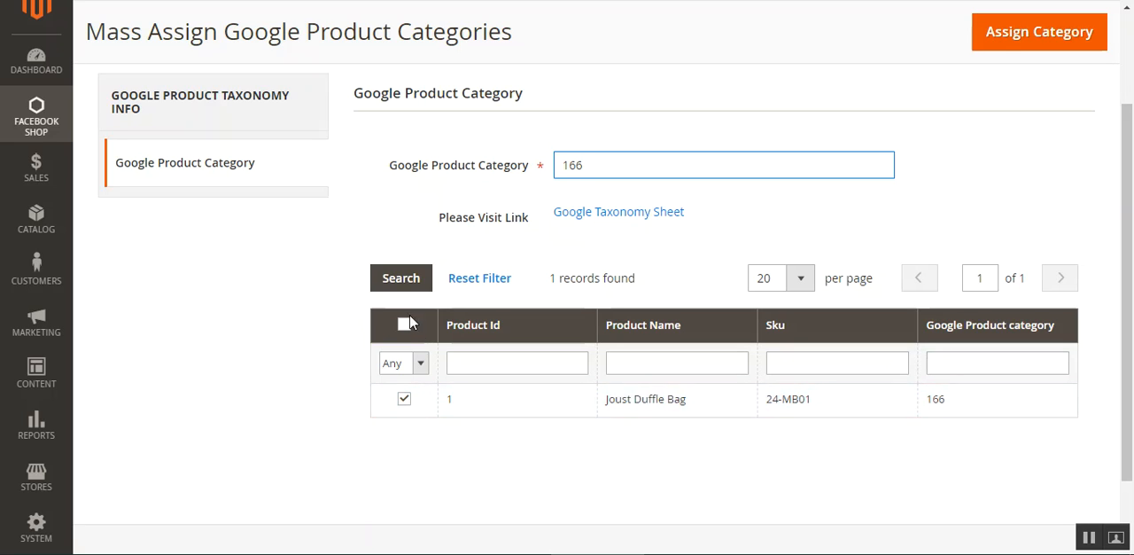
{"action": "left_click_drag", "start_coordinate": [1118, 195], "coordinate": [1132, 109]}
{"action": "left_click", "coordinate": [1113, 176]}
{"action": "scroll", "coordinate": [1132, 109], "scroll_direction": "up", "scroll_amount": 1}
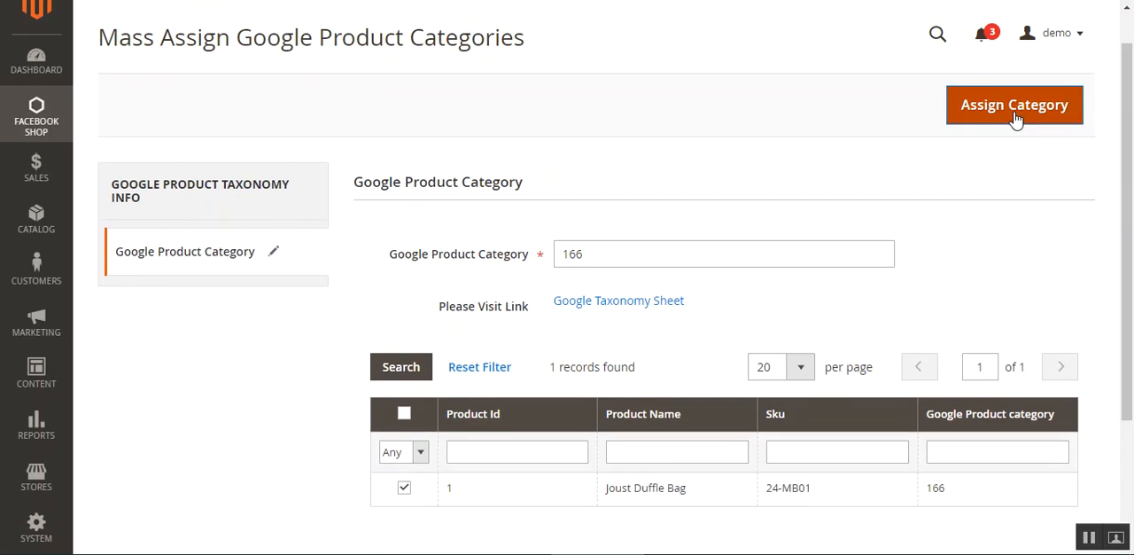
{"action": "left_click", "coordinate": [1015, 117]}
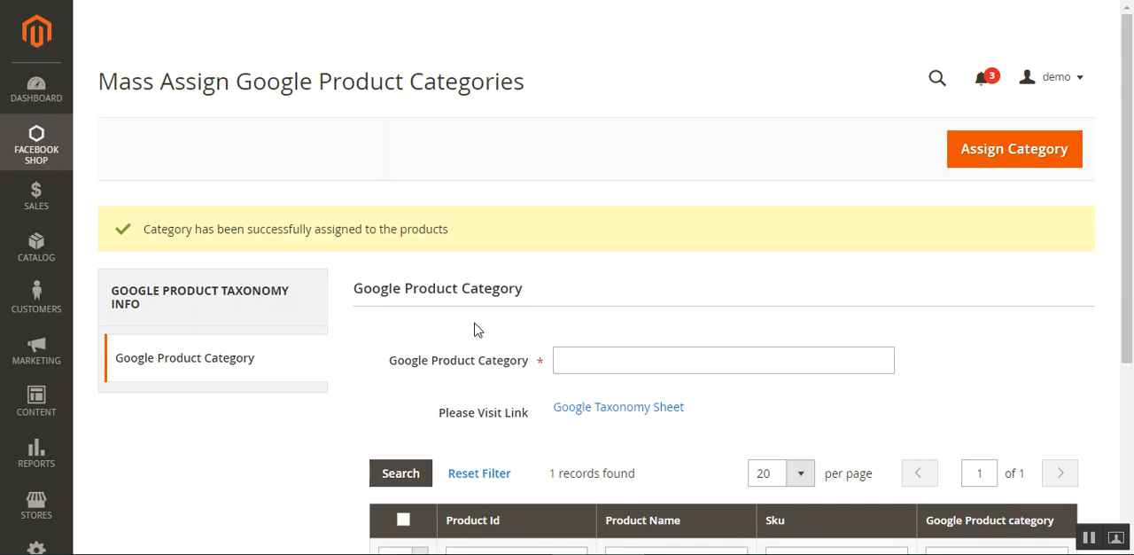
- Check the outcome of the category assignment and review the product's row in the grid
{"action": "left_click_drag", "start_coordinate": [176, 228], "coordinate": [546, 224]}
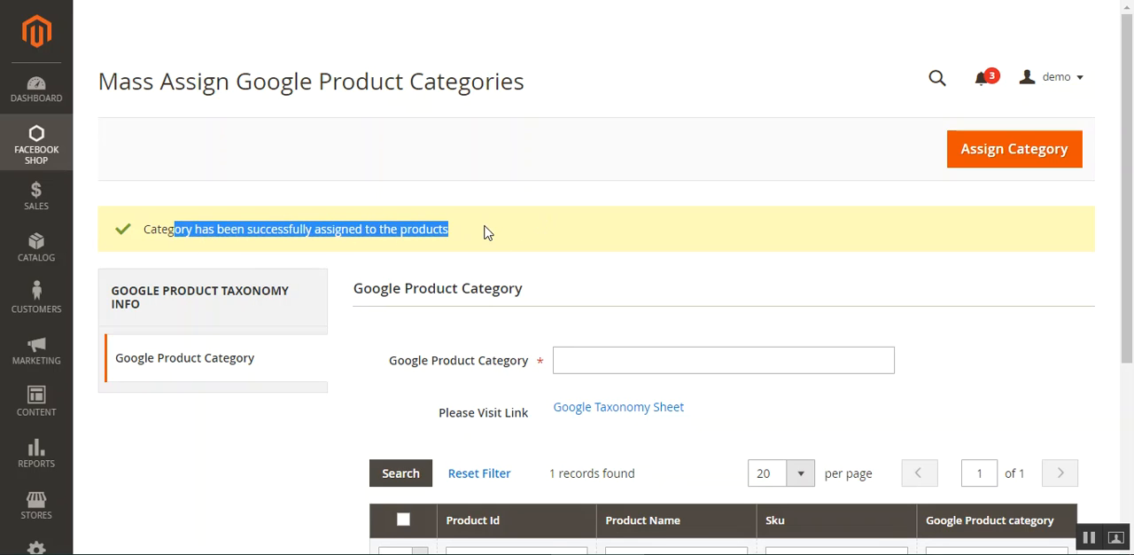
{"action": "scroll", "coordinate": [496, 237], "scroll_direction": "down", "scroll_amount": 2}
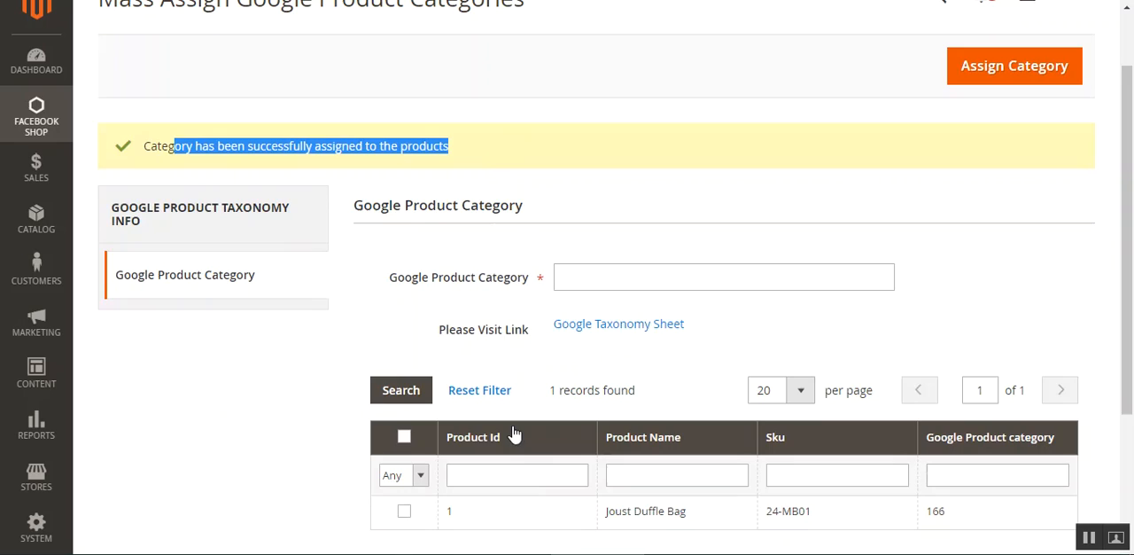
{"action": "scroll", "coordinate": [496, 476], "scroll_direction": "down", "scroll_amount": 1}
{"action": "scroll", "coordinate": [474, 477], "scroll_direction": "down", "scroll_amount": 2}
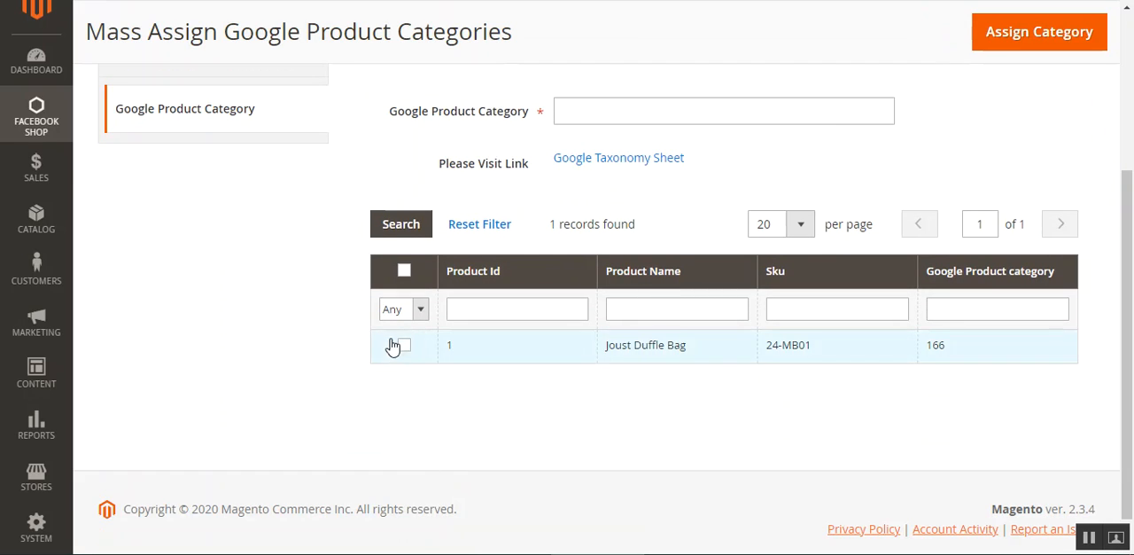
{"action": "scroll", "coordinate": [647, 234], "scroll_direction": "up", "scroll_amount": 1}
{"action": "left_click_drag", "start_coordinate": [413, 195], "coordinate": [499, 199]}
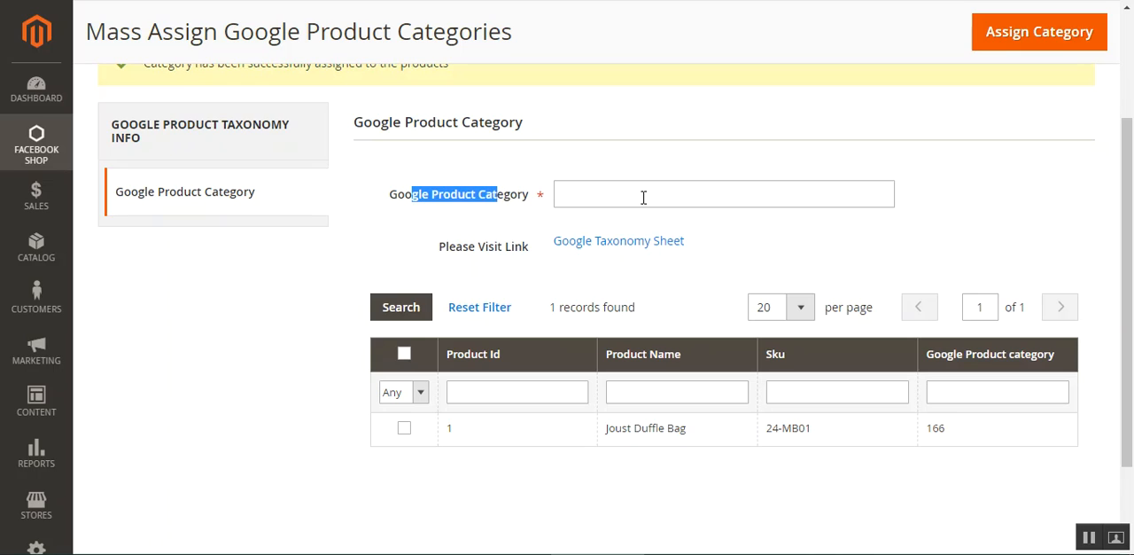
- Consult the linked Google Taxonomy Sheet, close it, and look over the mass assignment page's Google Product Category field
{"action": "left_click", "coordinate": [632, 248]}
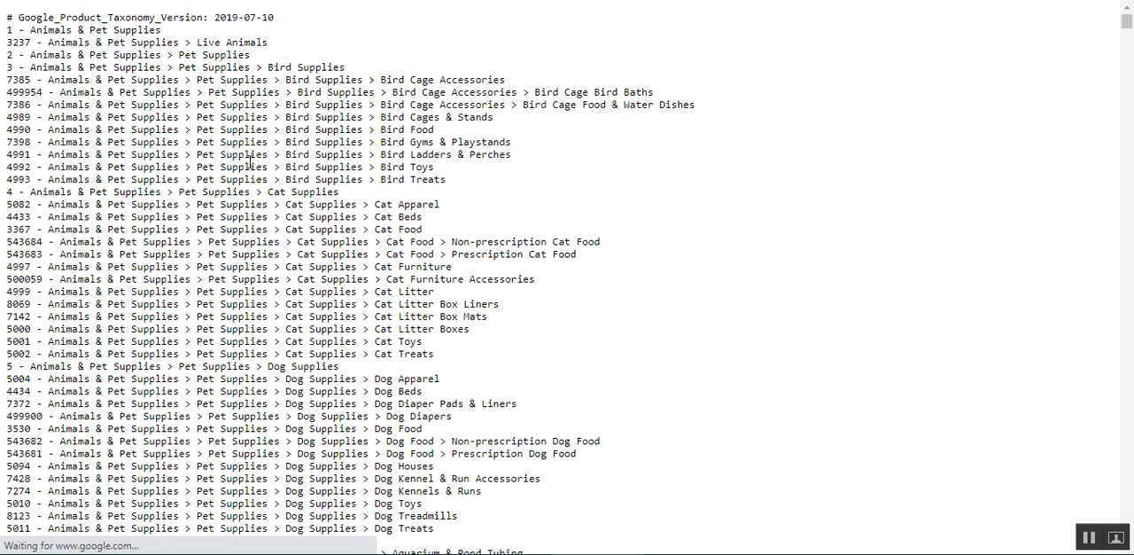
{"action": "left_click_drag", "start_coordinate": [210, 154], "coordinate": [314, 378]}
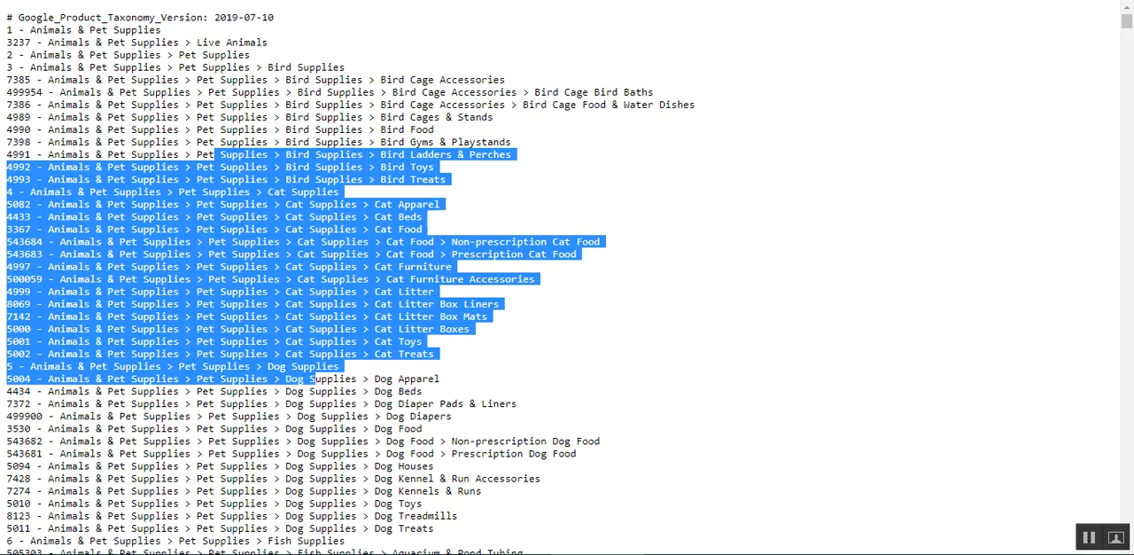
{"action": "key", "text": "ctrl+w"}
{"action": "left_click", "coordinate": [503, 215]}
{"action": "left_click_drag", "start_coordinate": [407, 200], "coordinate": [508, 208]}
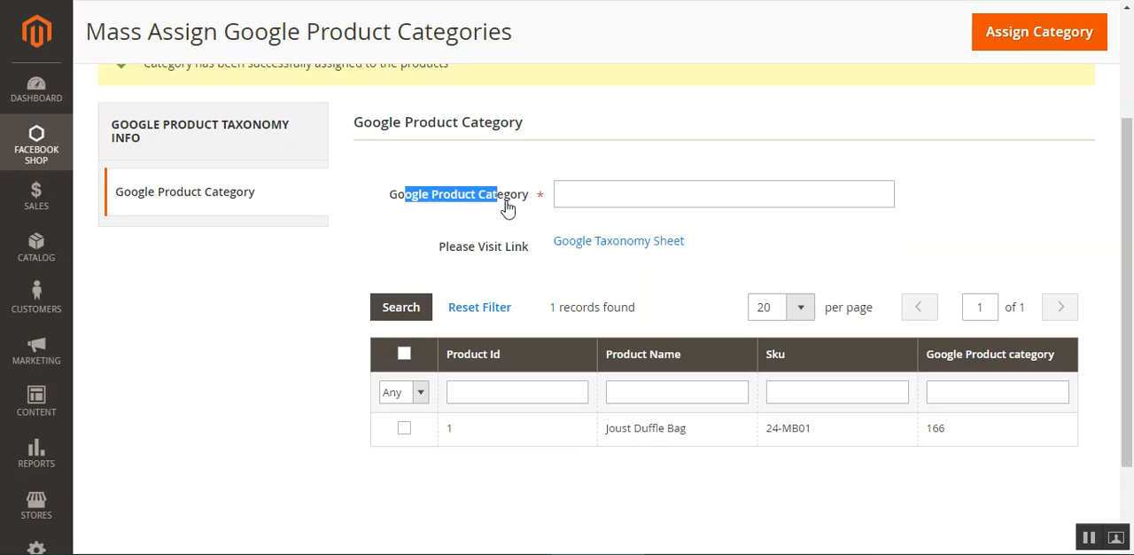
{"action": "left_click", "coordinate": [418, 215]}
{"action": "left_click_drag", "start_coordinate": [420, 200], "coordinate": [514, 204]}
{"action": "left_click", "coordinate": [626, 199]}
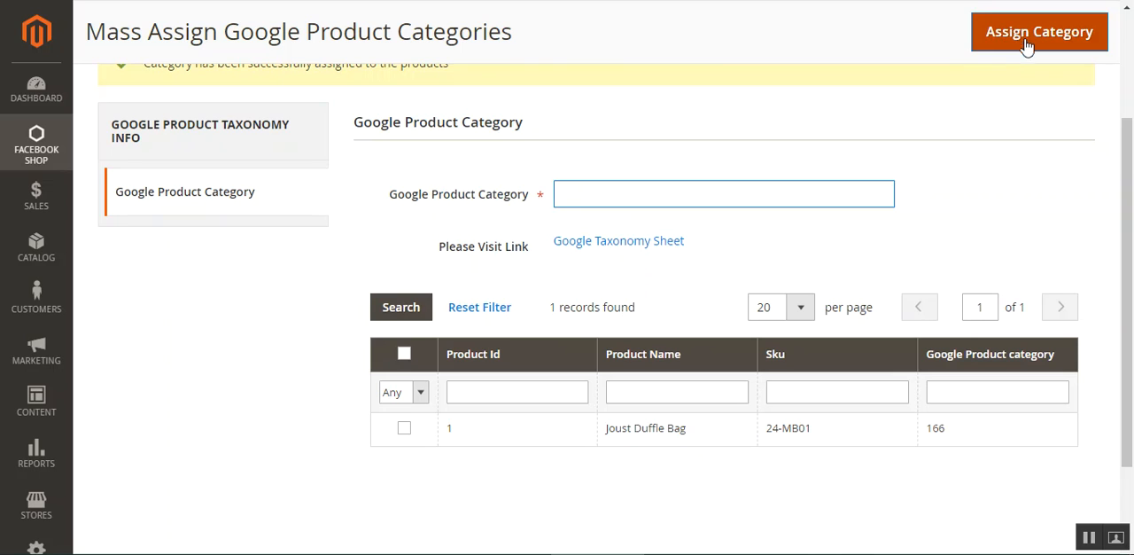
{"action": "left_click_drag", "start_coordinate": [1125, 164], "coordinate": [1131, 104]}
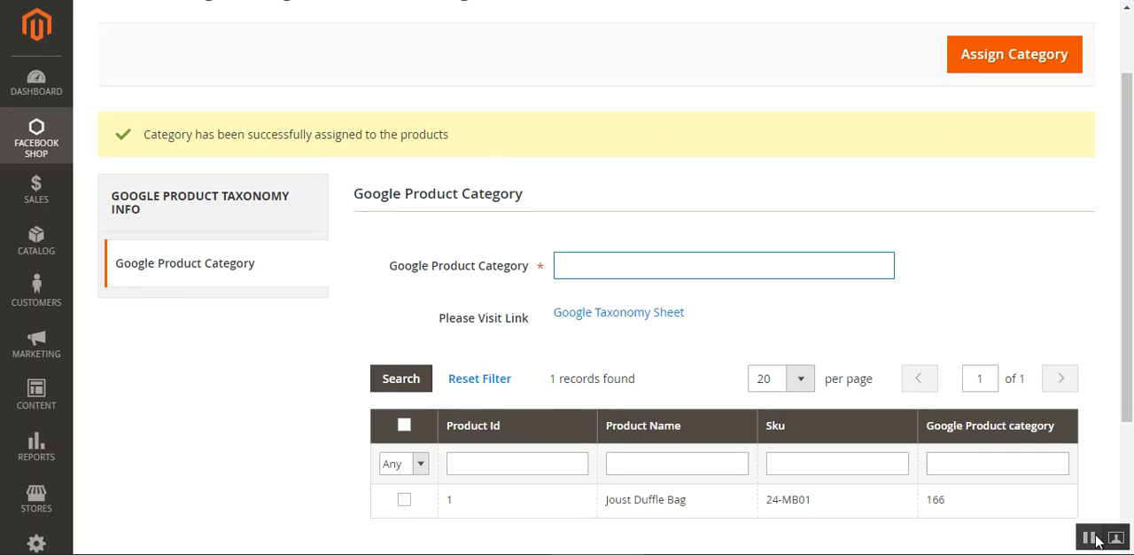
- Open the Facebook attribute mapping list and check which mass actions it offers
{"action": "left_click", "coordinate": [37, 134]}
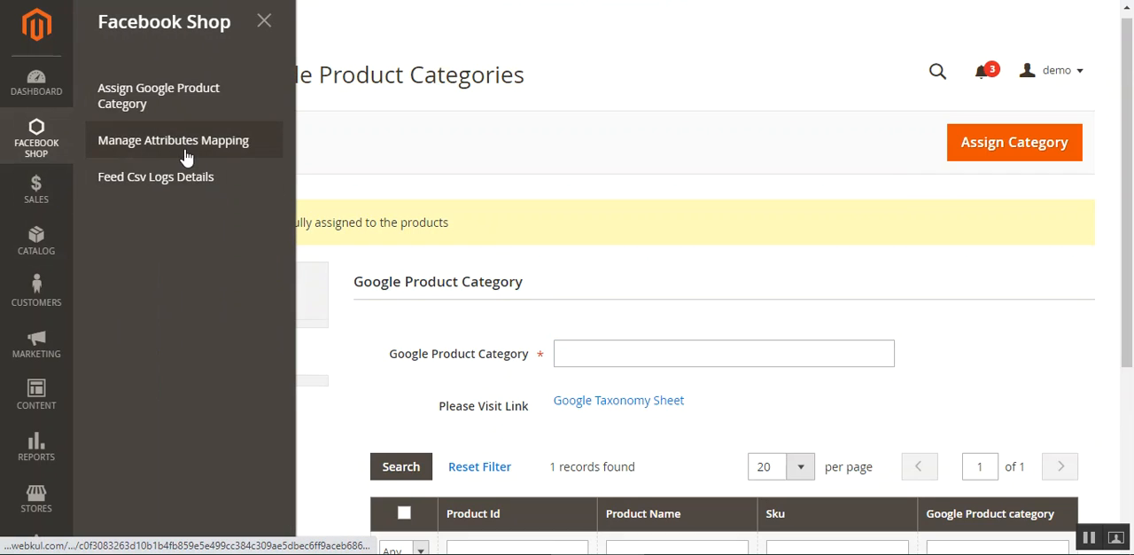
{"action": "left_click", "coordinate": [237, 151]}
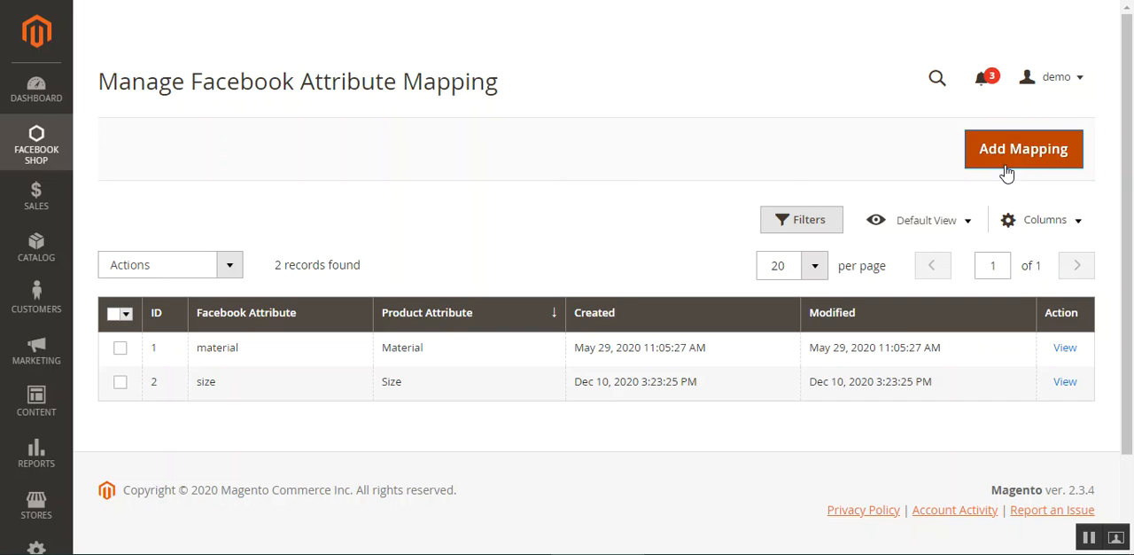
{"action": "left_click", "coordinate": [227, 266]}
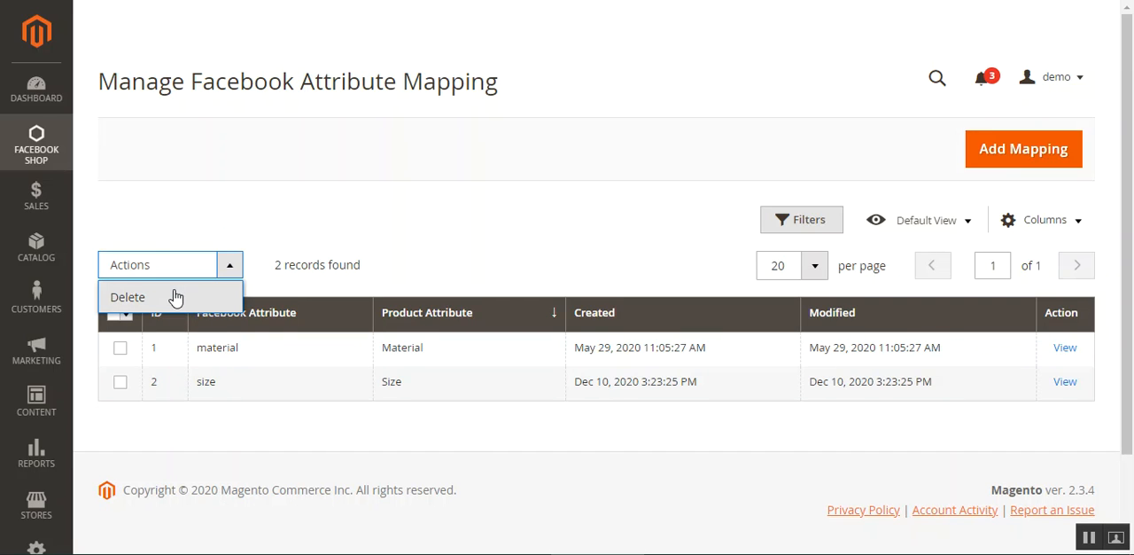
{"action": "left_click", "coordinate": [507, 241]}
- Start a new attribute mapping and set its Facebook attribute to color
{"action": "left_click", "coordinate": [1008, 151]}
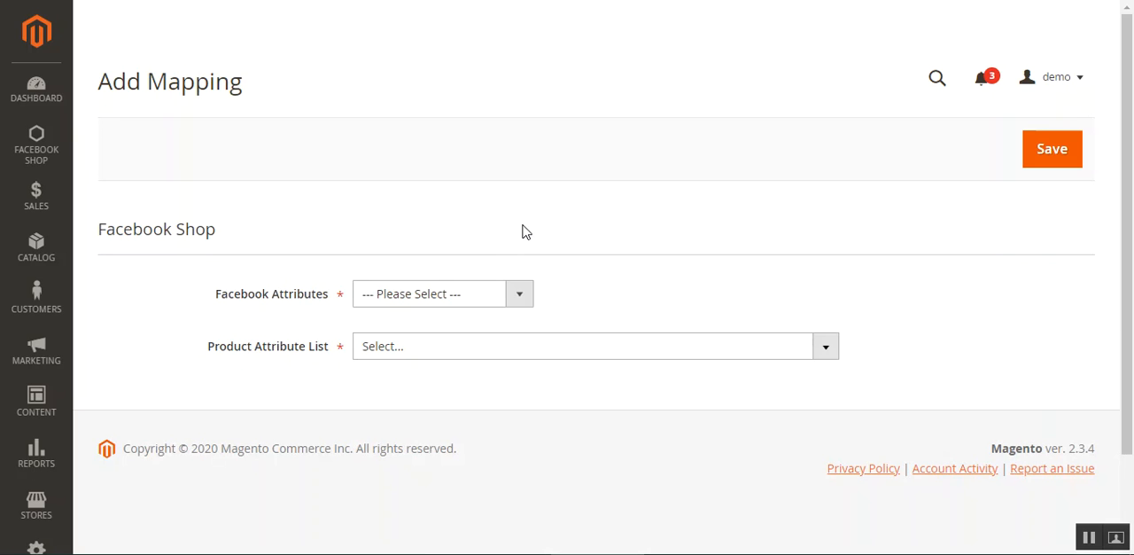
{"action": "left_click_drag", "start_coordinate": [116, 232], "coordinate": [208, 230]}
{"action": "left_click", "coordinate": [470, 300]}
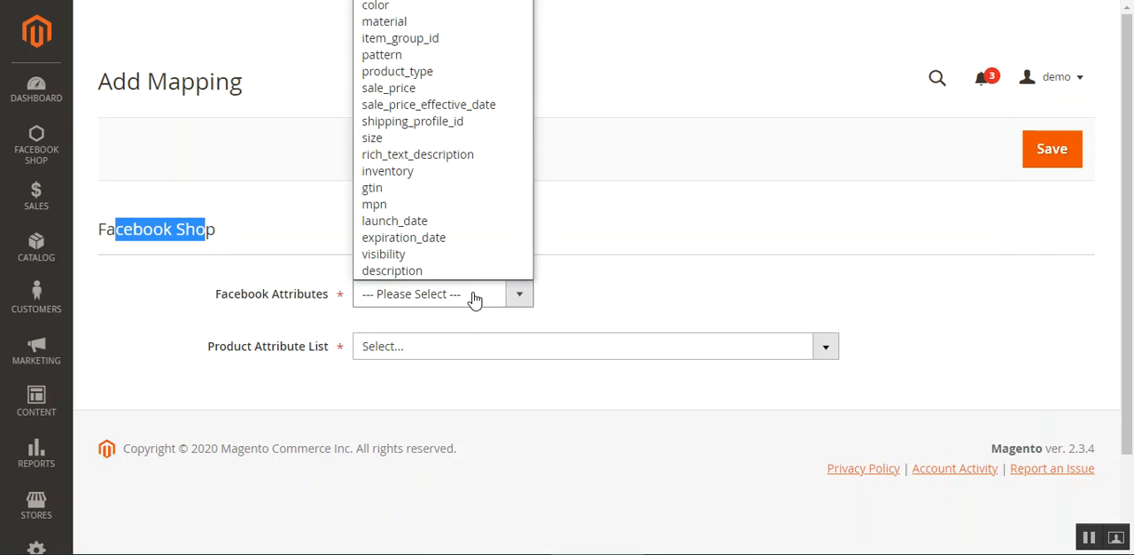
{"action": "left_click", "coordinate": [391, 8]}
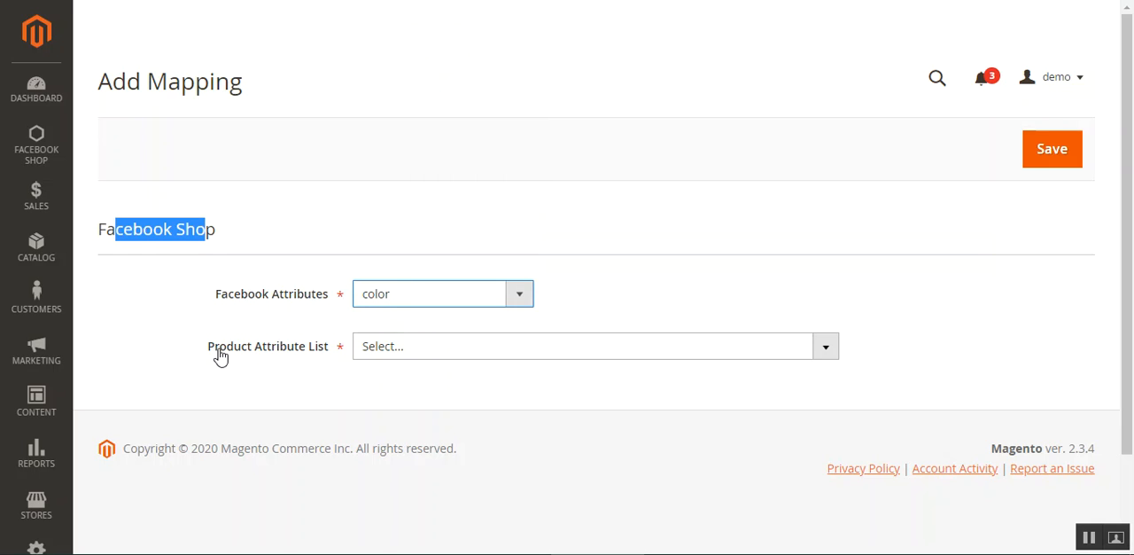
- Map the color Facebook attribute to the Color product attribute and save the new mapping
{"action": "left_click_drag", "start_coordinate": [219, 352], "coordinate": [307, 356]}
{"action": "left_click", "coordinate": [254, 377]}
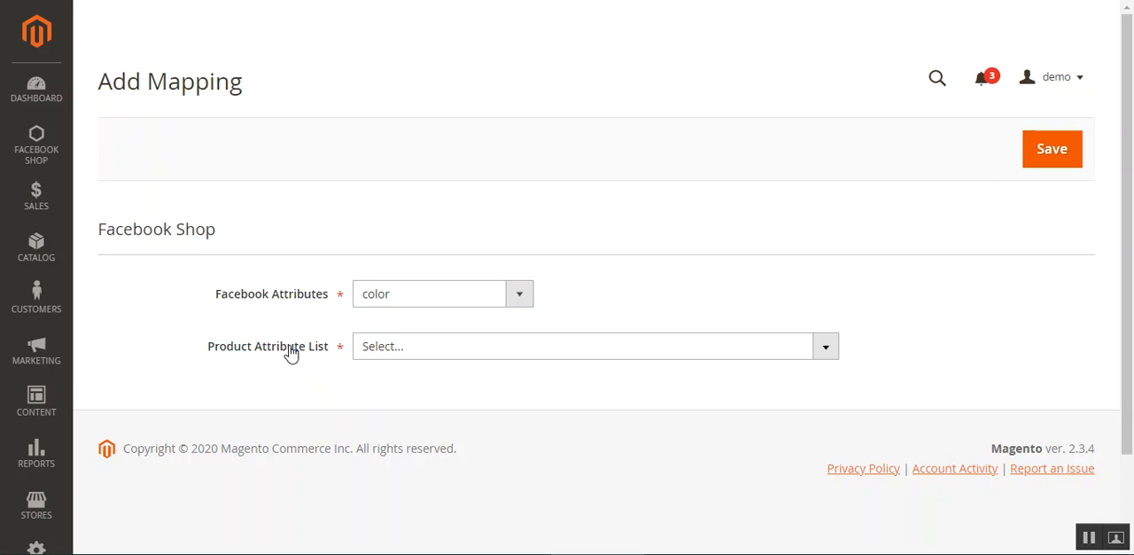
{"action": "left_click", "coordinate": [420, 349]}
{"action": "scroll", "coordinate": [424, 459], "scroll_direction": "down", "scroll_amount": 6}
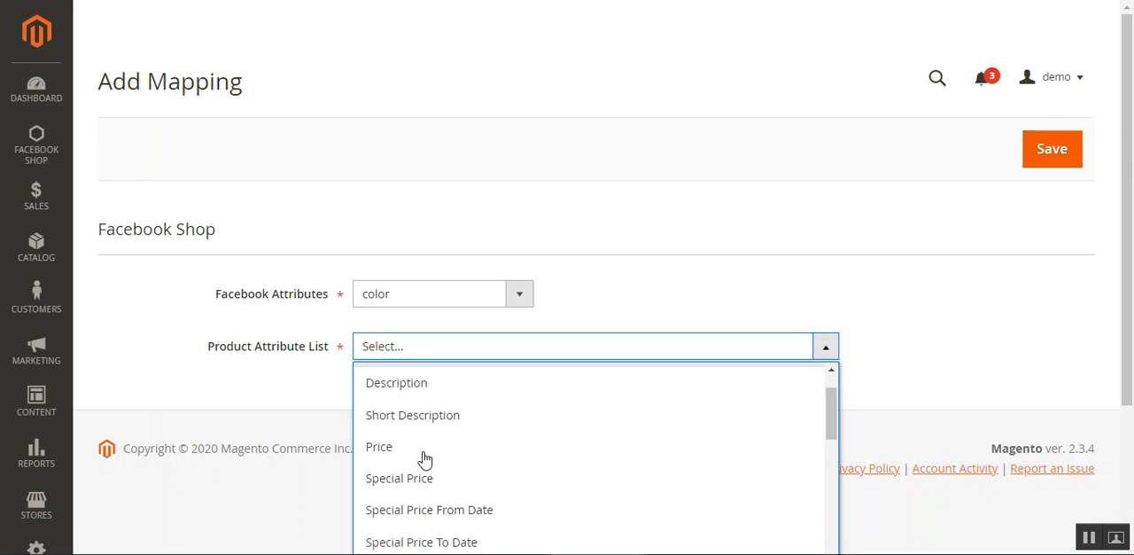
{"action": "scroll", "coordinate": [424, 461], "scroll_direction": "down", "scroll_amount": 3}
{"action": "scroll", "coordinate": [425, 464], "scroll_direction": "up", "scroll_amount": 1}
{"action": "left_click", "coordinate": [414, 433]}
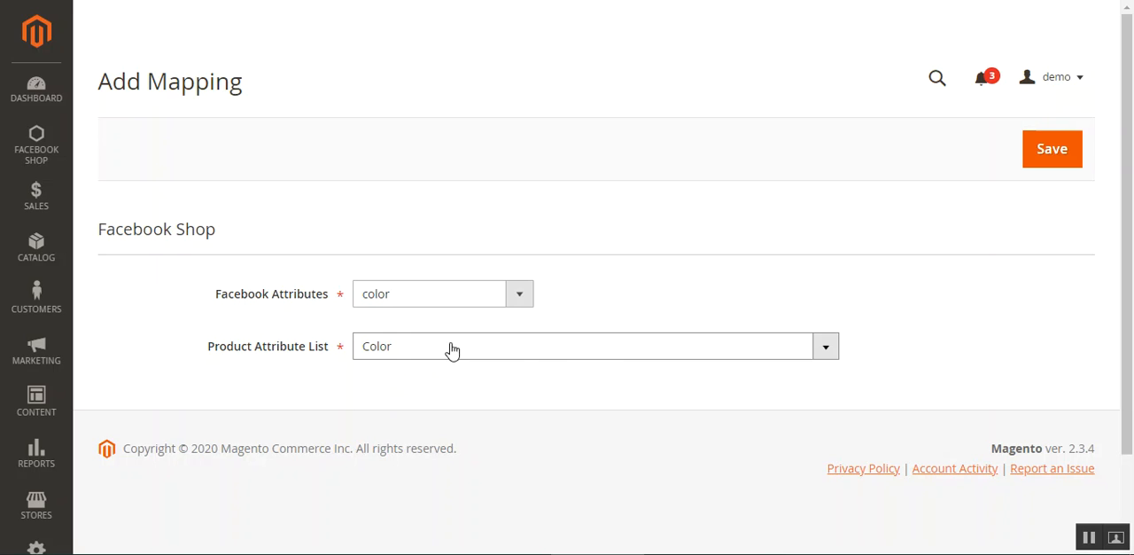
{"action": "left_click", "coordinate": [598, 361]}
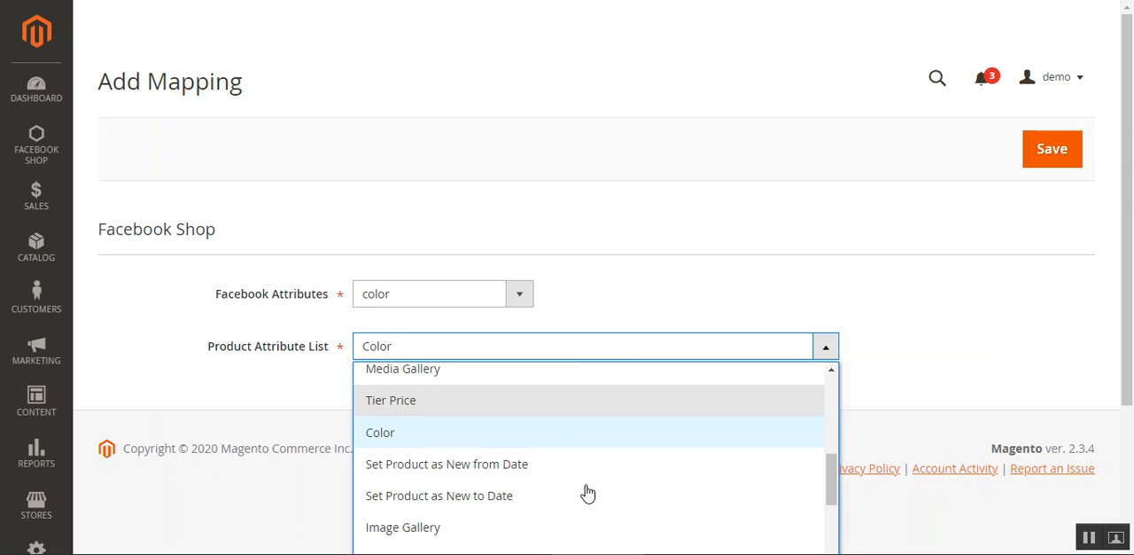
{"action": "left_click", "coordinate": [970, 266]}
{"action": "left_click", "coordinate": [1047, 152]}
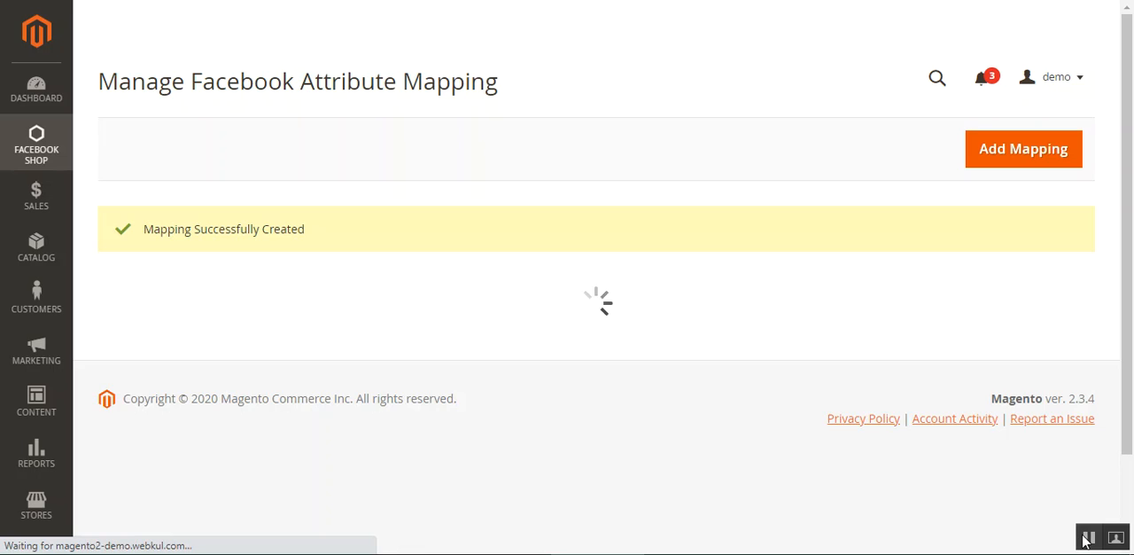
- Check the save result, view the new color mapping's edit page and look over its product attribute options
{"action": "left_click_drag", "start_coordinate": [177, 229], "coordinate": [306, 230]}
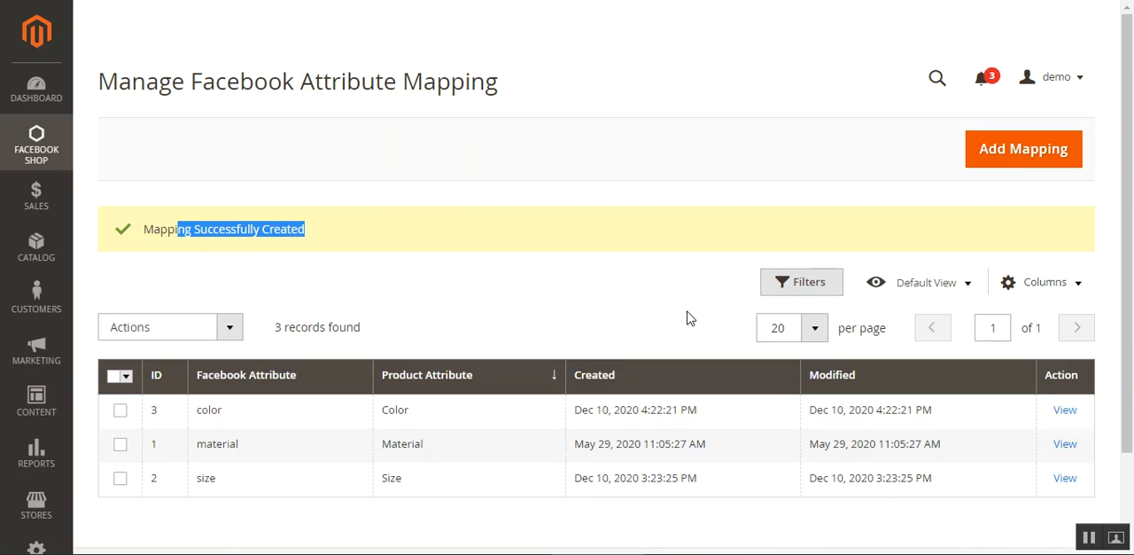
{"action": "left_click", "coordinate": [1065, 415]}
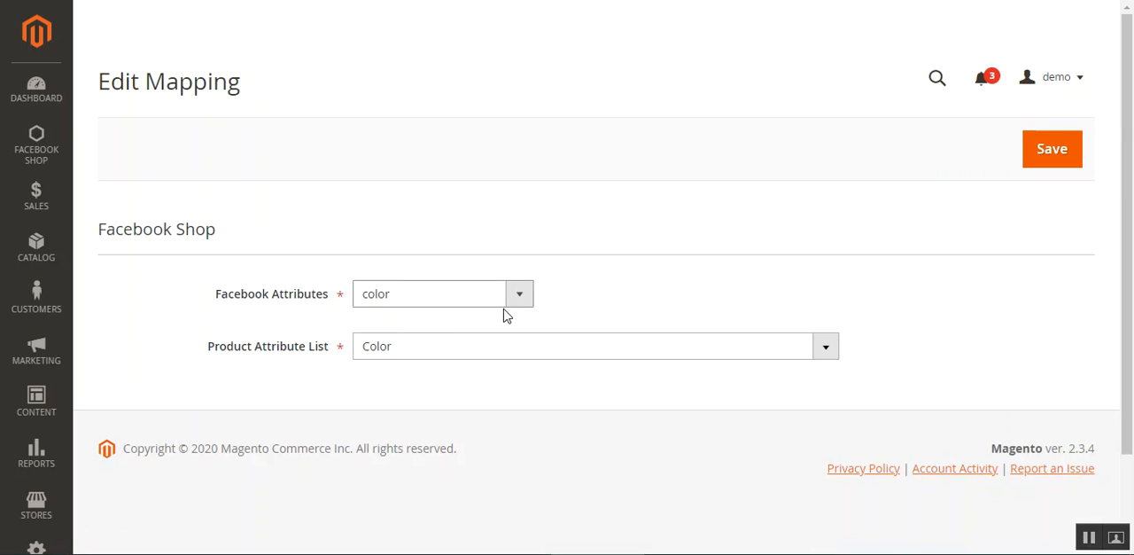
{"action": "left_click", "coordinate": [519, 351]}
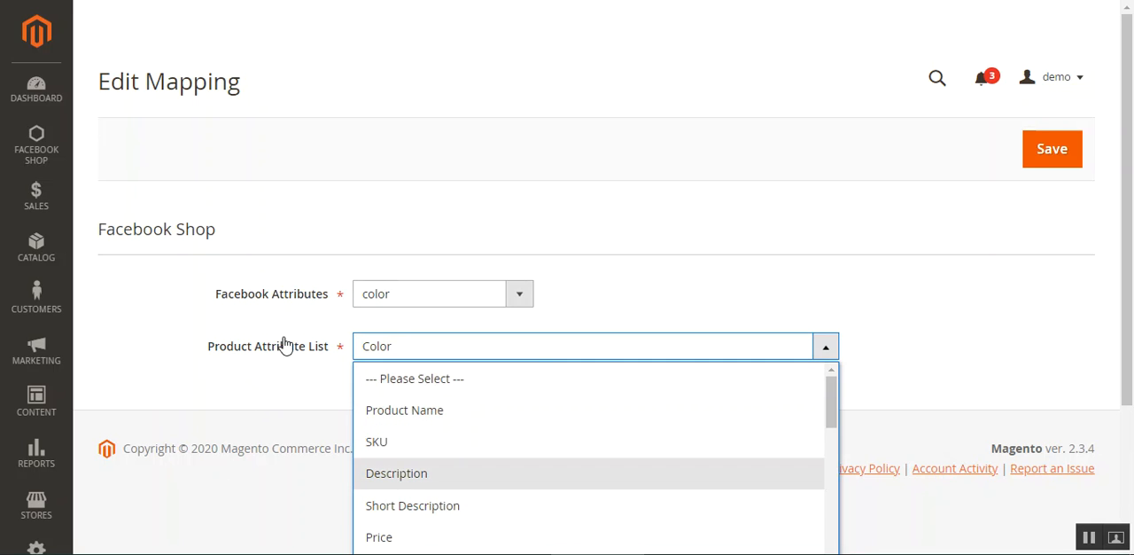
{"action": "left_click", "coordinate": [271, 411]}
{"action": "left_click", "coordinate": [1050, 165]}
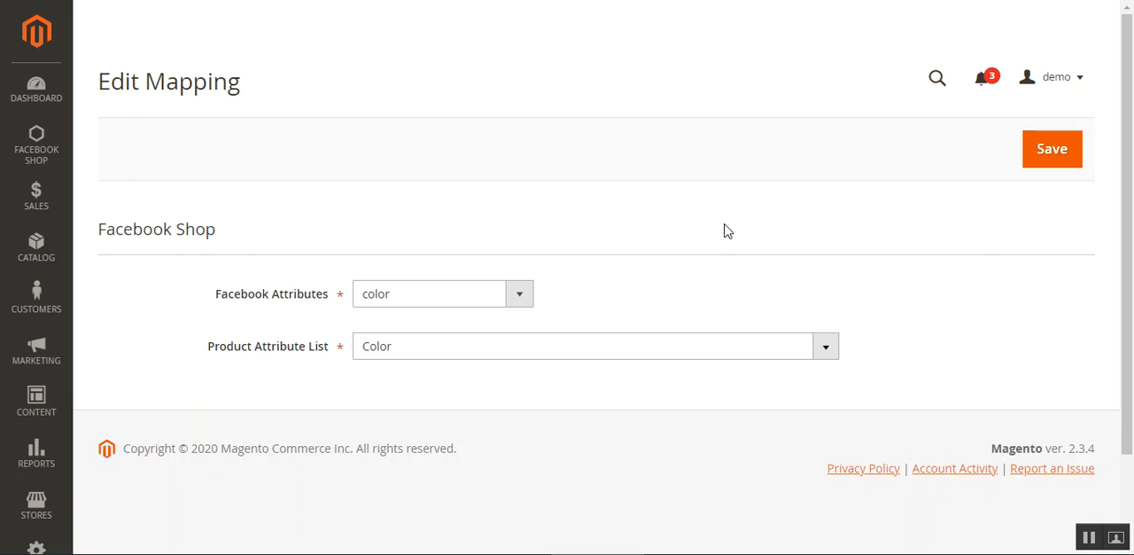
- View the Facebook Shop feed CSV logs and check which mass actions the list offers
{"action": "left_click", "coordinate": [37, 152]}
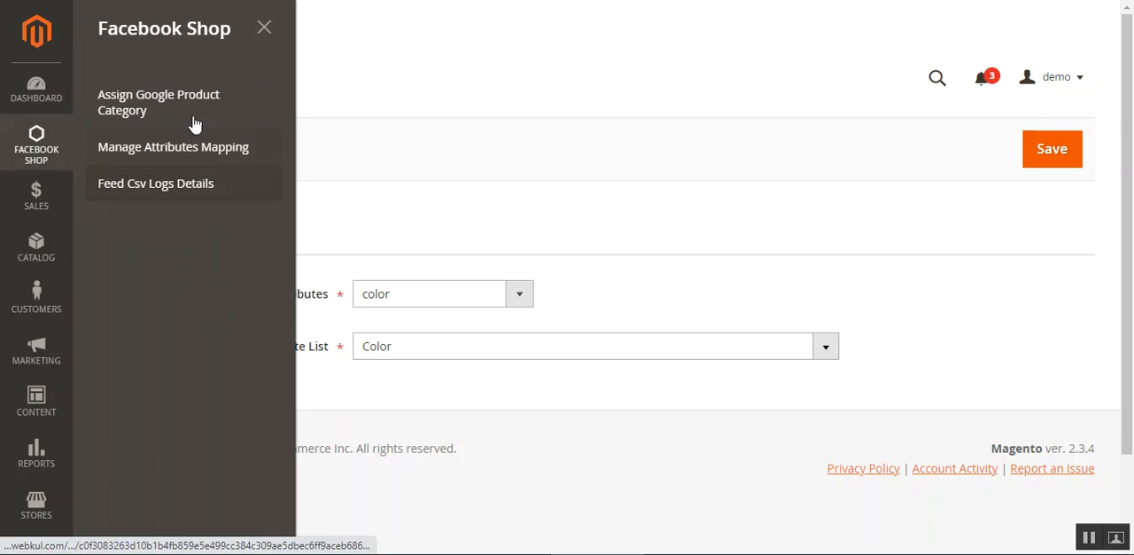
{"action": "left_click", "coordinate": [155, 195]}
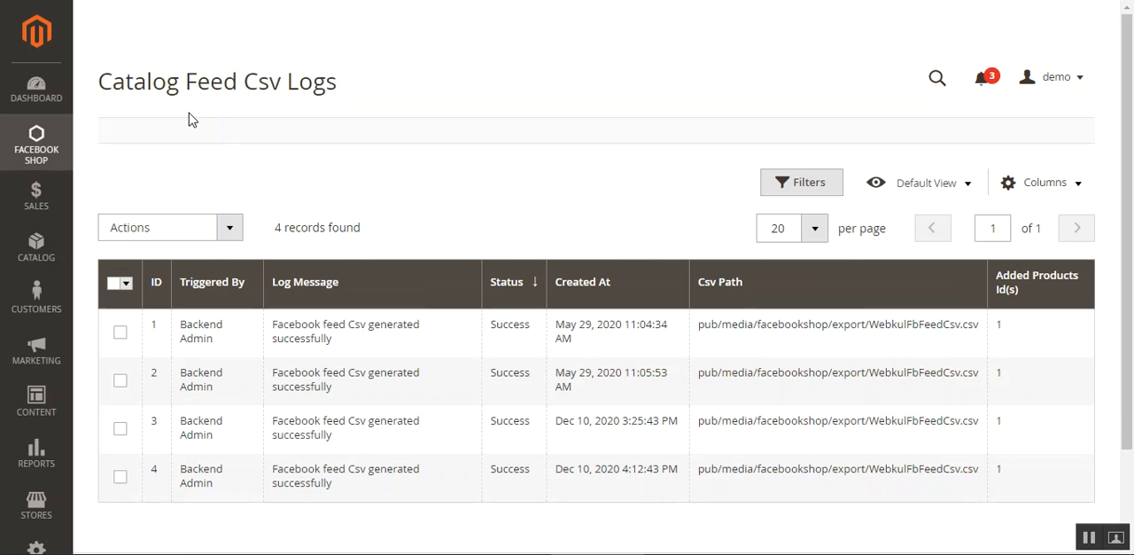
{"action": "left_click", "coordinate": [229, 227]}
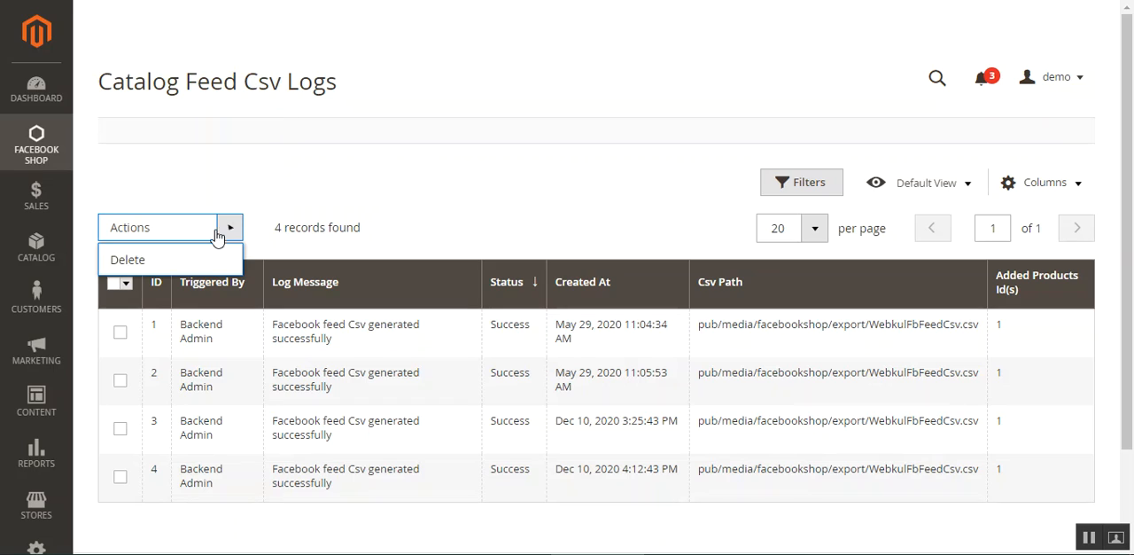
{"action": "left_click", "coordinate": [486, 182]}
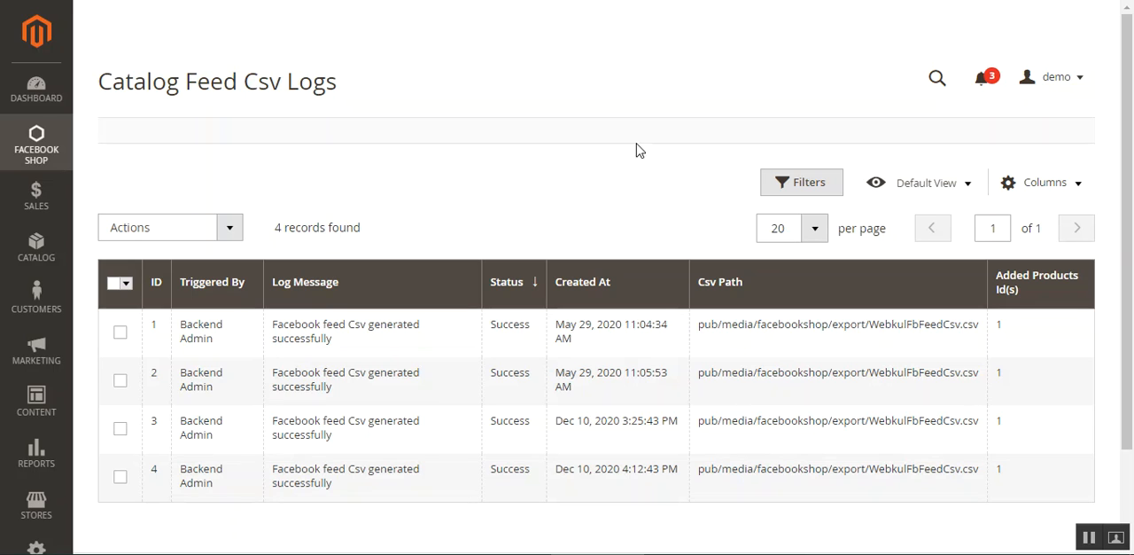
- Open the store configuration in a new browser tab and go to Webkul's Facebook Shop settings
{"action": "left_click", "coordinate": [36, 512]}
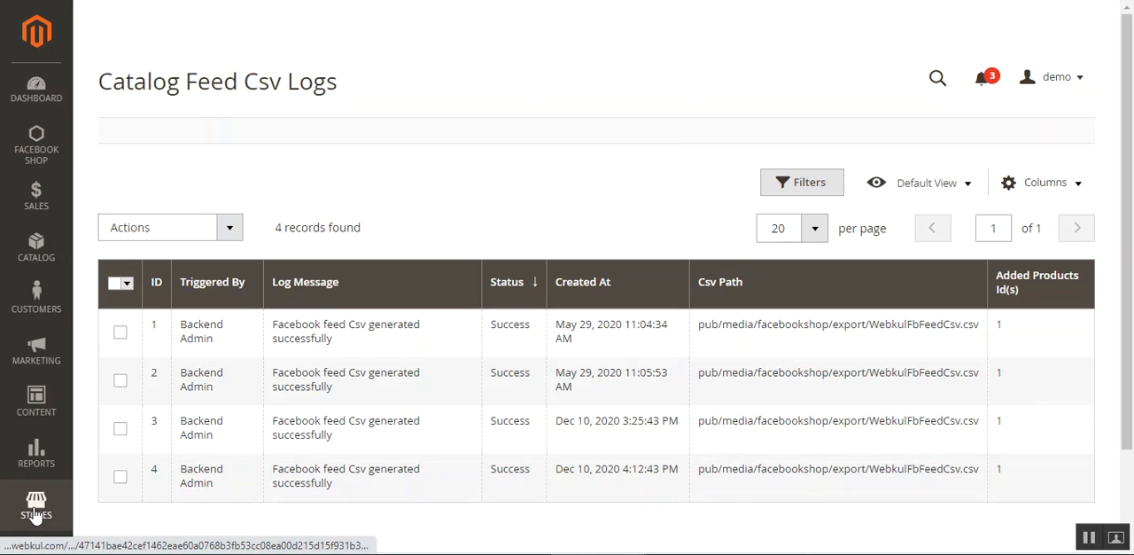
{"action": "right_click", "coordinate": [164, 139]}
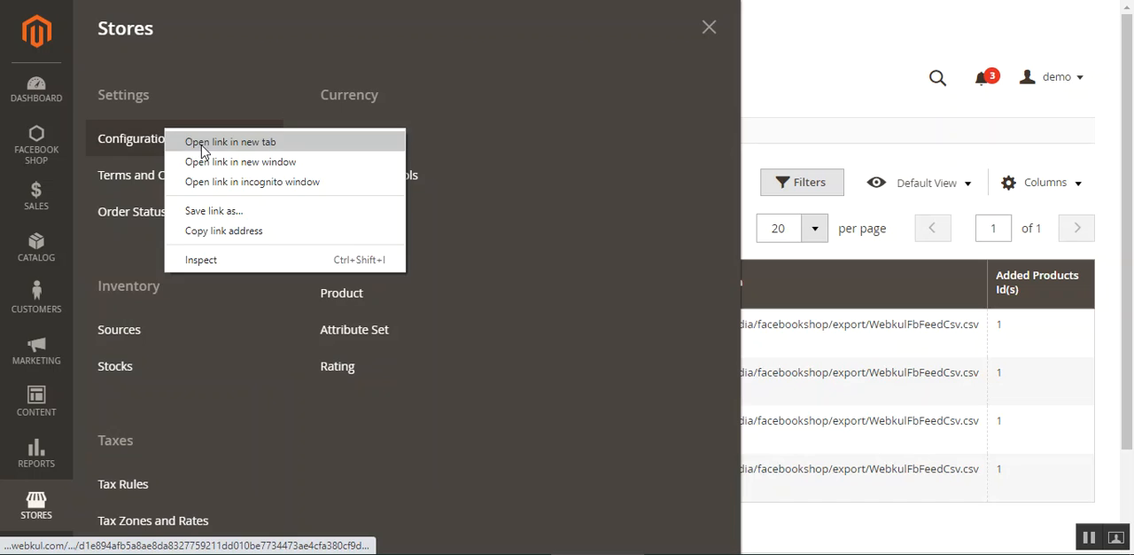
{"action": "left_click", "coordinate": [203, 143]}
{"action": "left_click", "coordinate": [713, 31]}
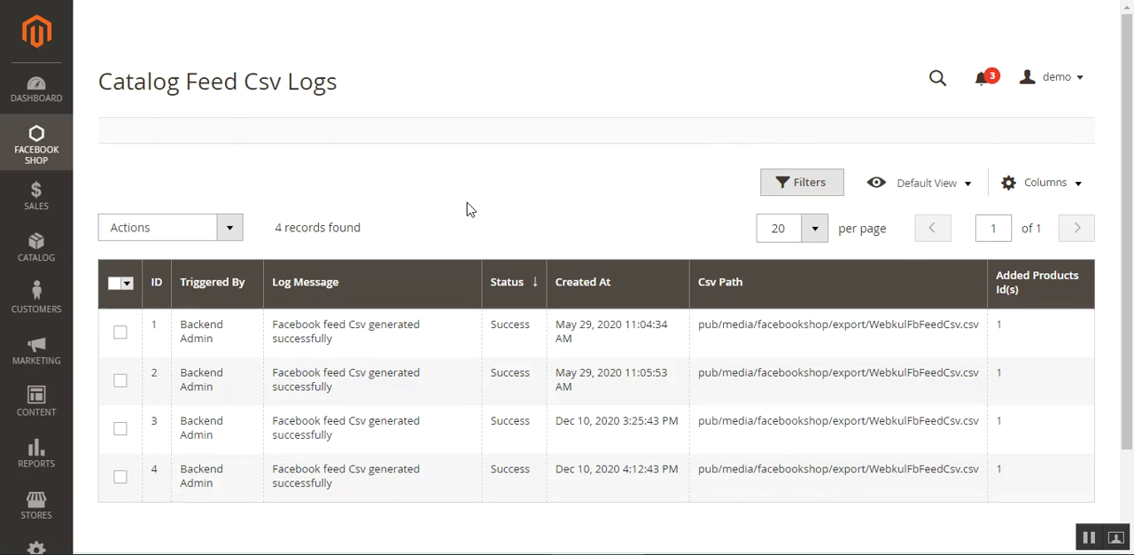
{"action": "key", "text": "ctrl+Tab"}
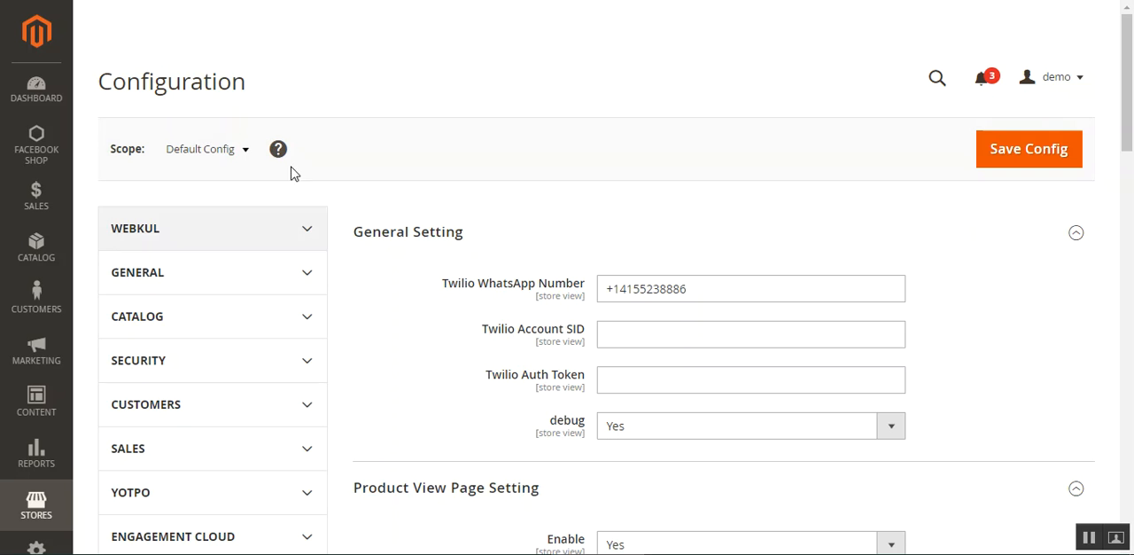
{"action": "left_click", "coordinate": [132, 248]}
{"action": "left_click", "coordinate": [165, 337]}
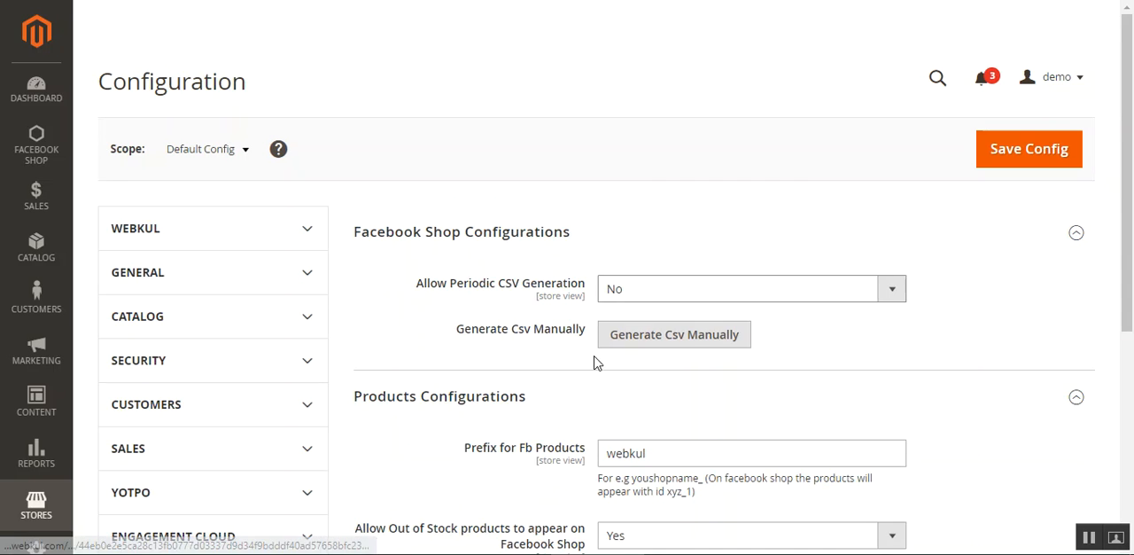
- Generate the Facebook feed CSV manually and dismiss the resulting message
{"action": "left_click_drag", "start_coordinate": [472, 330], "coordinate": [588, 344]}
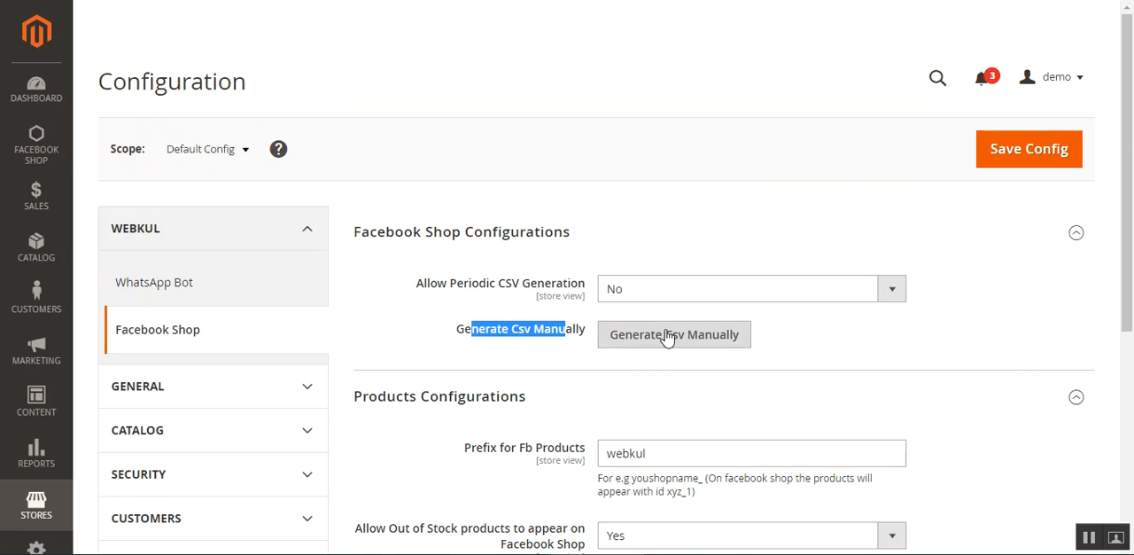
{"action": "left_click", "coordinate": [664, 334]}
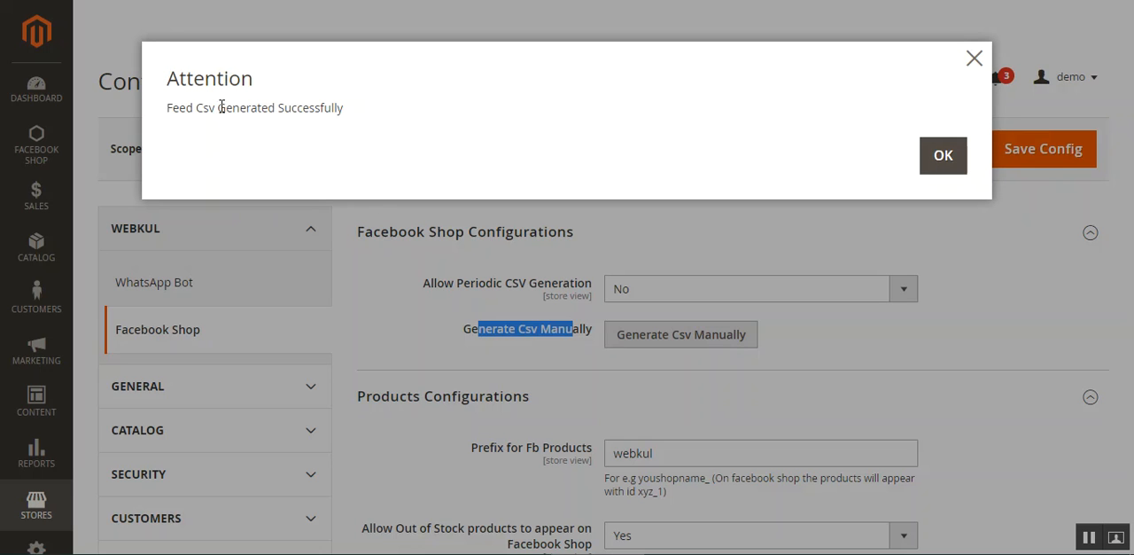
{"action": "left_click_drag", "start_coordinate": [193, 107], "coordinate": [797, 164]}
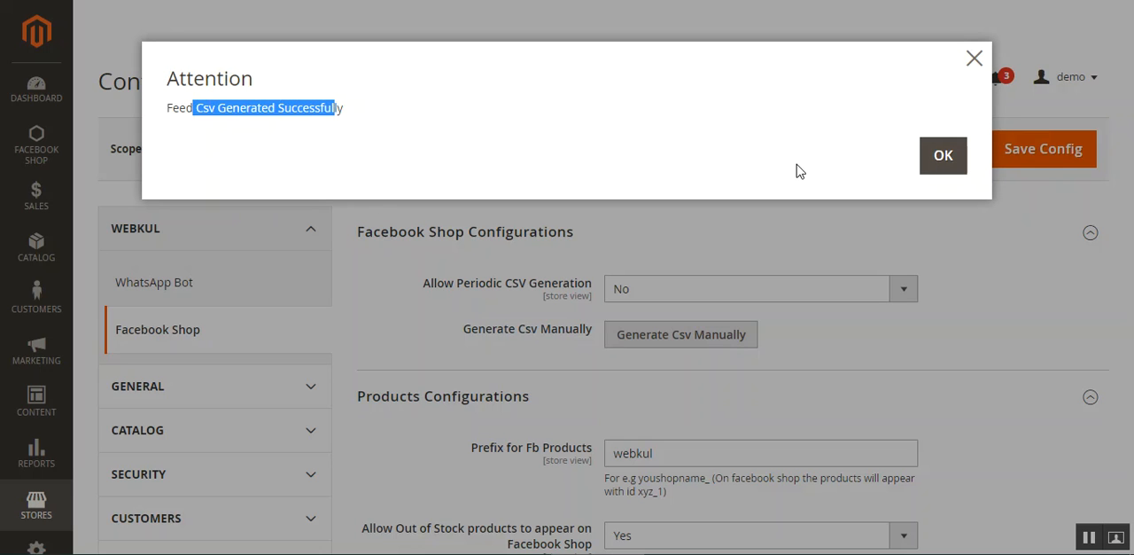
{"action": "left_click", "coordinate": [943, 158]}
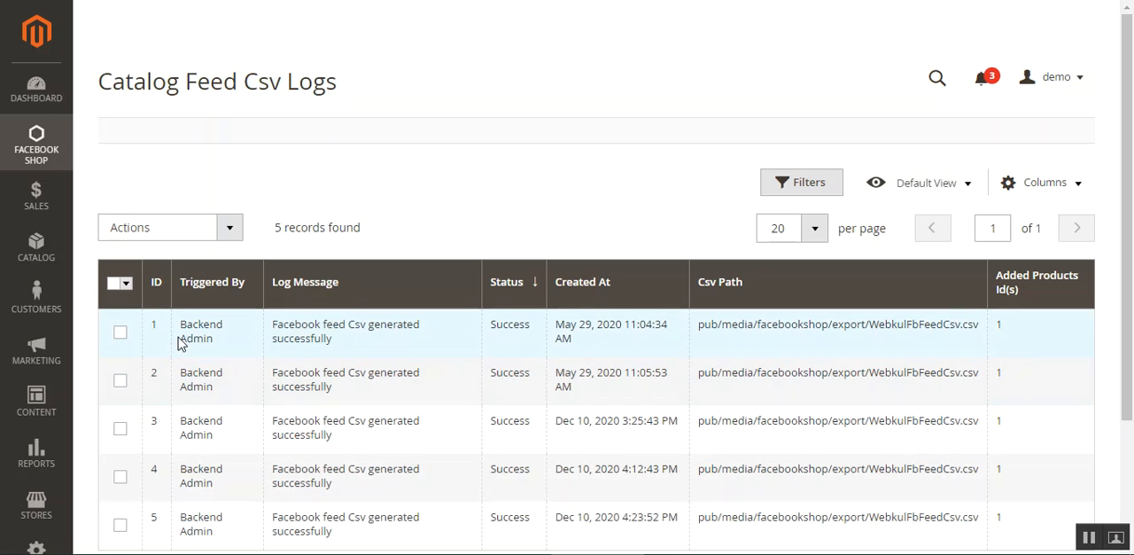
- Review the newest entry in the Catalog Feed Csv Logs, including its creation time, log message and trigger source
{"action": "scroll", "coordinate": [394, 388], "scroll_direction": "down", "scroll_amount": 2}
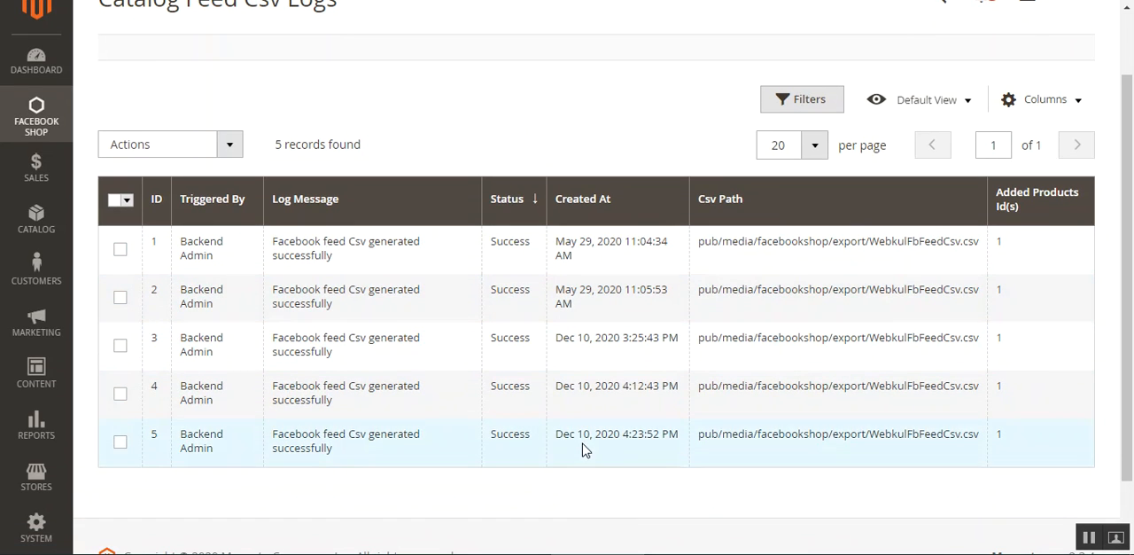
{"action": "left_click_drag", "start_coordinate": [561, 436], "coordinate": [675, 434]}
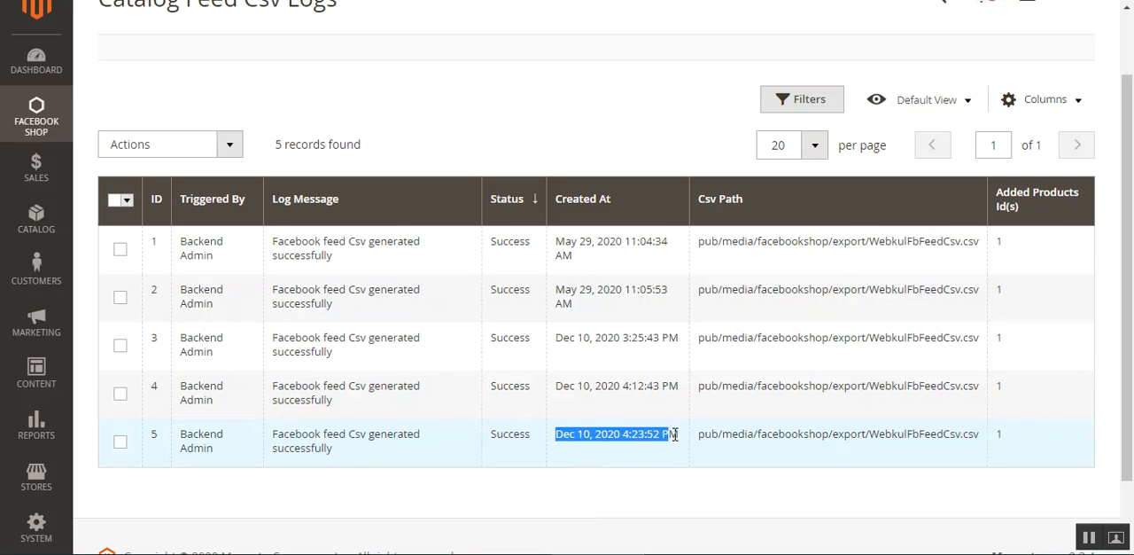
{"action": "left_click_drag", "start_coordinate": [278, 440], "coordinate": [345, 453]}
{"action": "left_click", "coordinate": [281, 481]}
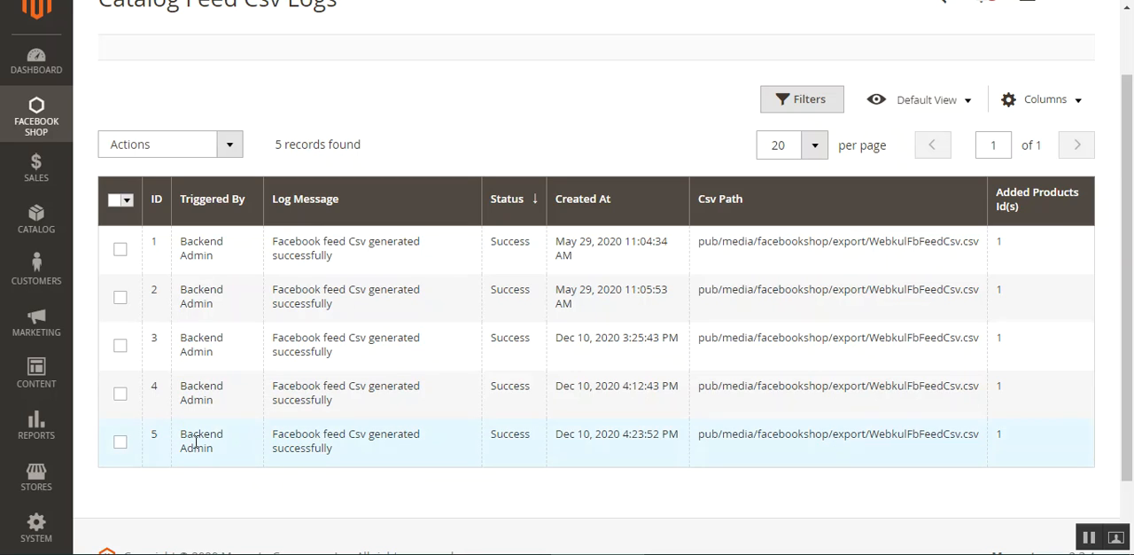
{"action": "left_click_drag", "start_coordinate": [203, 443], "coordinate": [238, 471]}
{"action": "left_click", "coordinate": [265, 489]}
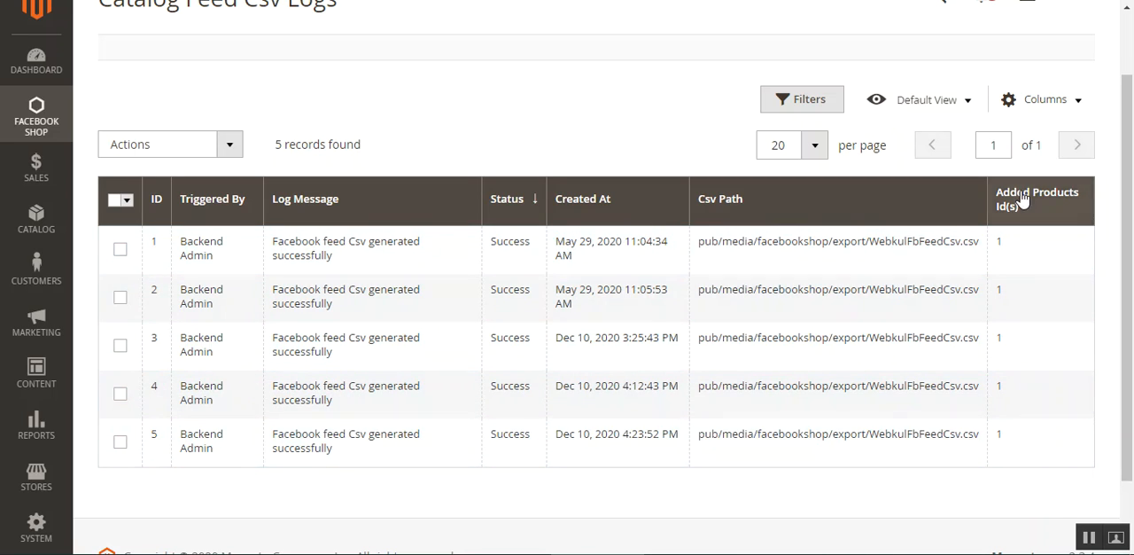
{"action": "left_click_drag", "start_coordinate": [1132, 186], "coordinate": [1132, 221]}
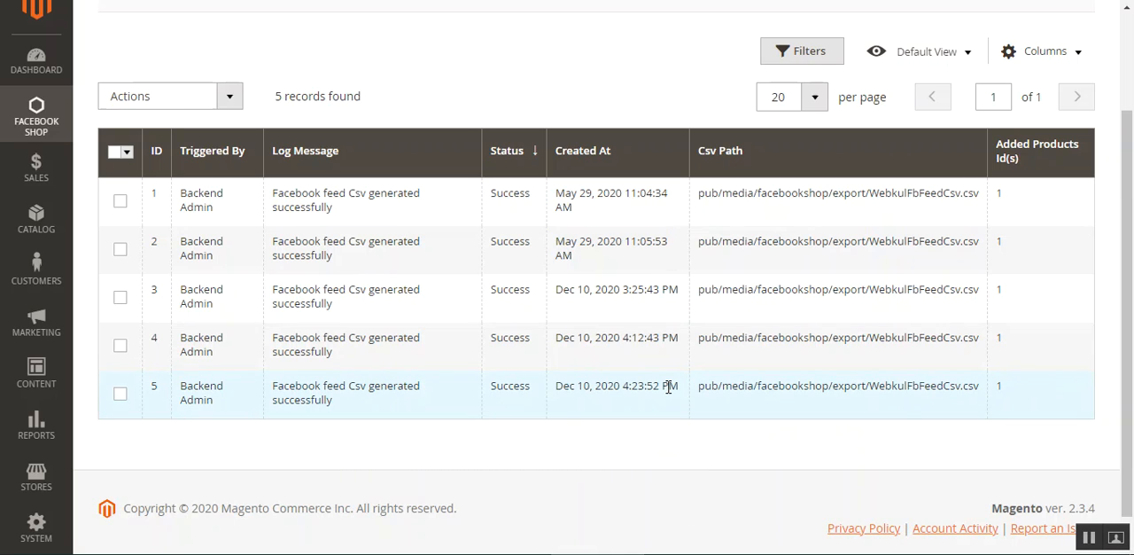
{"action": "left_click_drag", "start_coordinate": [1127, 387], "coordinate": [1129, 296]}
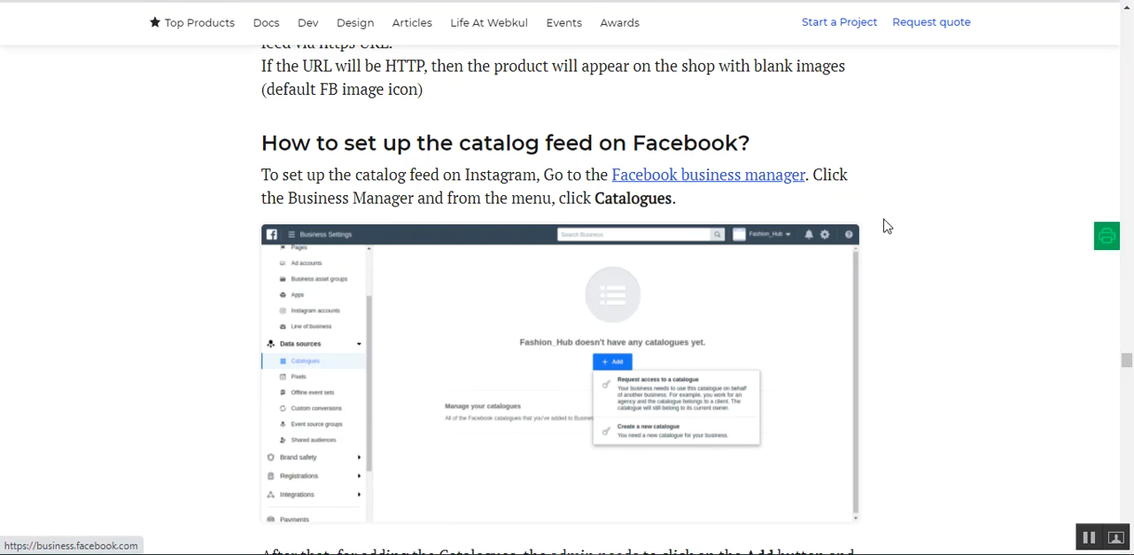
- Read the guide's Facebook catalog feed instructions, covering catalogue creation, people permissions and adding products through Use Data Feeds
{"action": "left_click_drag", "start_coordinate": [290, 199], "coordinate": [525, 199]}
{"action": "left_click", "coordinate": [640, 203]}
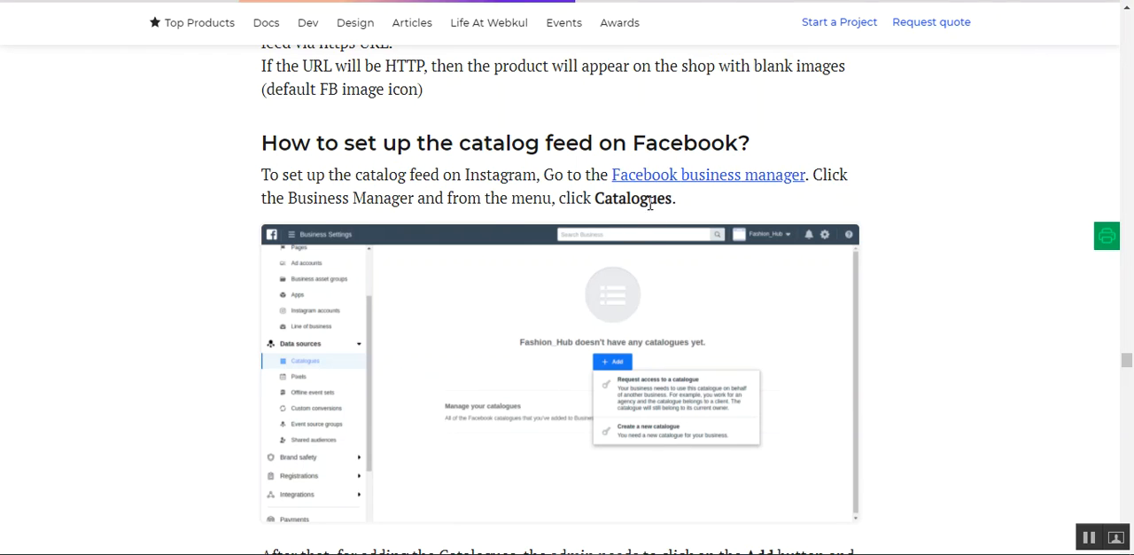
{"action": "scroll", "coordinate": [567, 316], "scroll_direction": "down", "scroll_amount": 5}
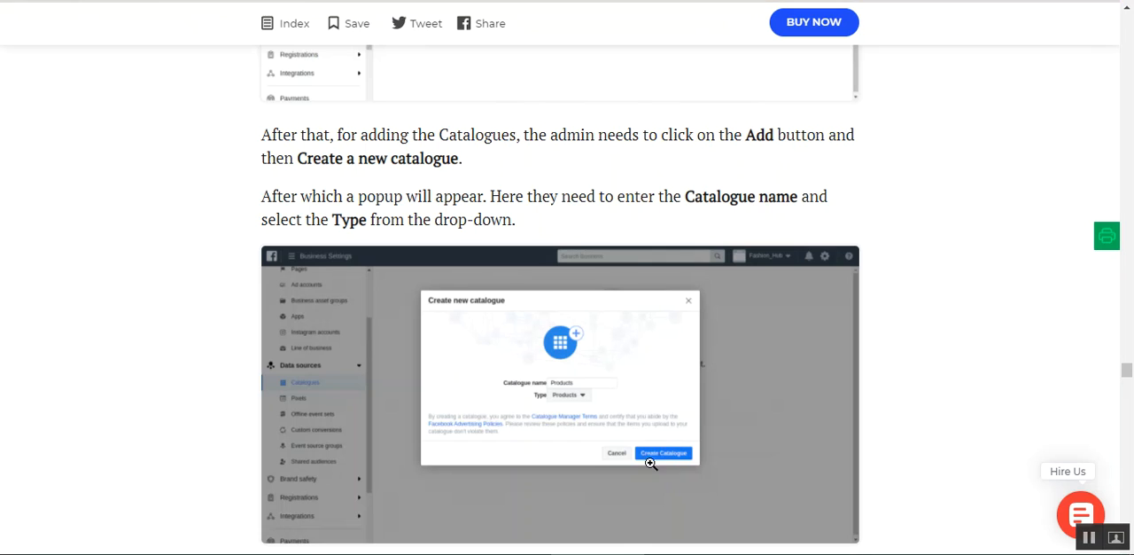
{"action": "scroll", "coordinate": [662, 450], "scroll_direction": "down", "scroll_amount": 2}
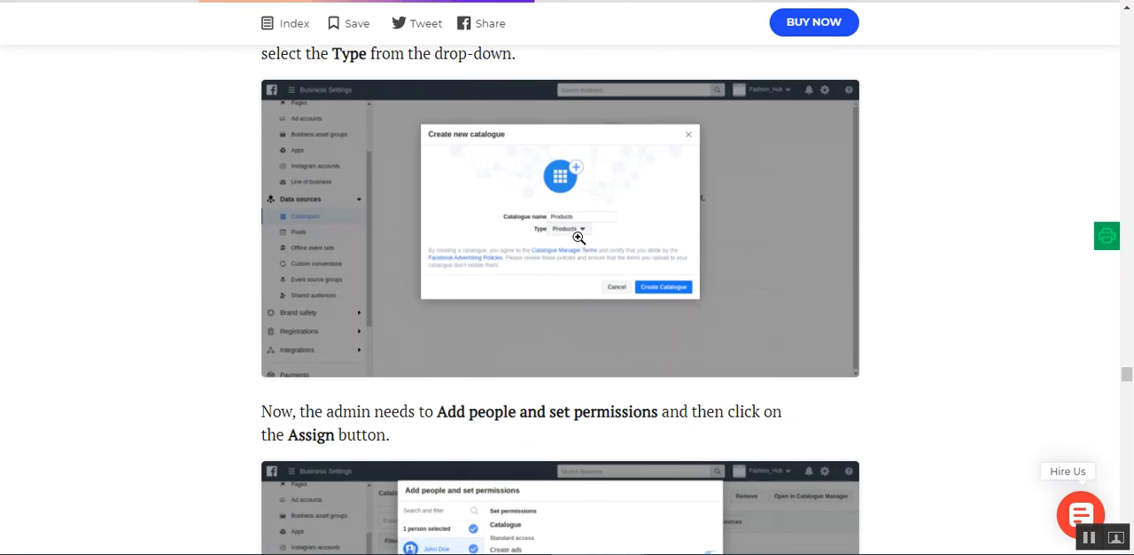
{"action": "scroll", "coordinate": [611, 368], "scroll_direction": "down", "scroll_amount": 5}
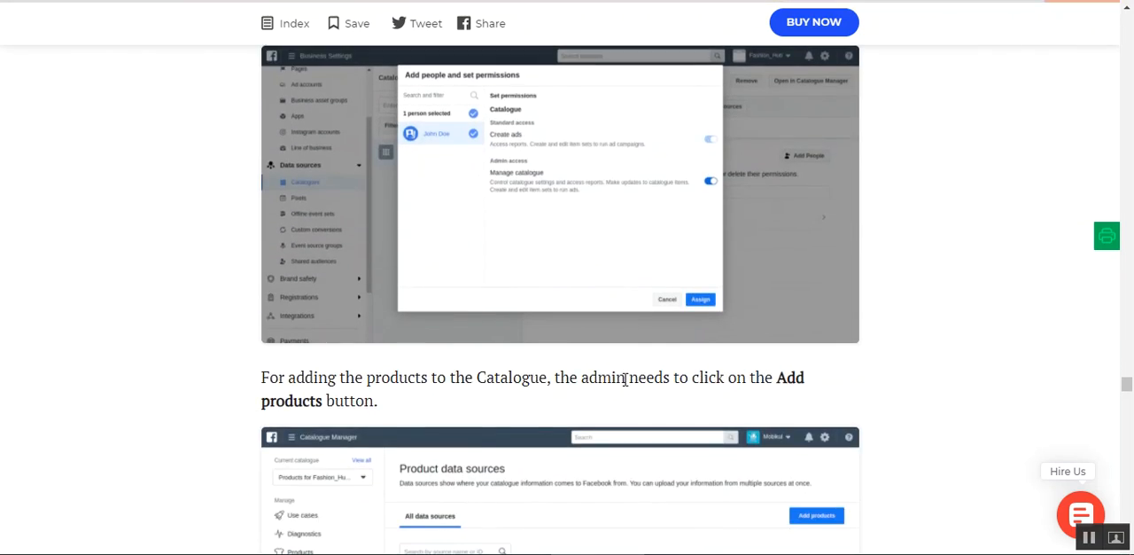
{"action": "scroll", "coordinate": [559, 380], "scroll_direction": "up", "scroll_amount": 1}
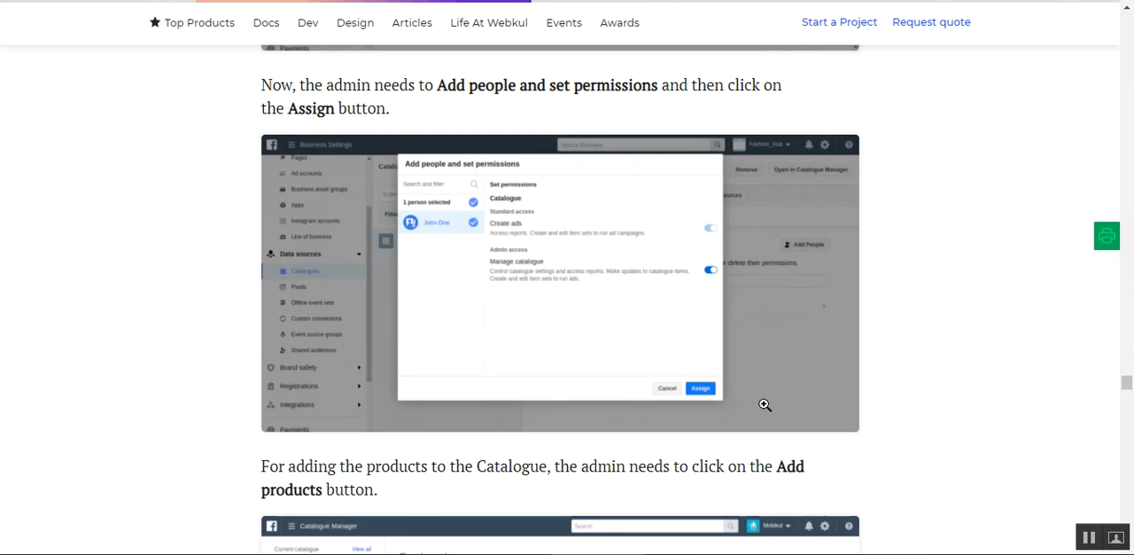
{"action": "scroll", "coordinate": [866, 437], "scroll_direction": "down", "scroll_amount": 4}
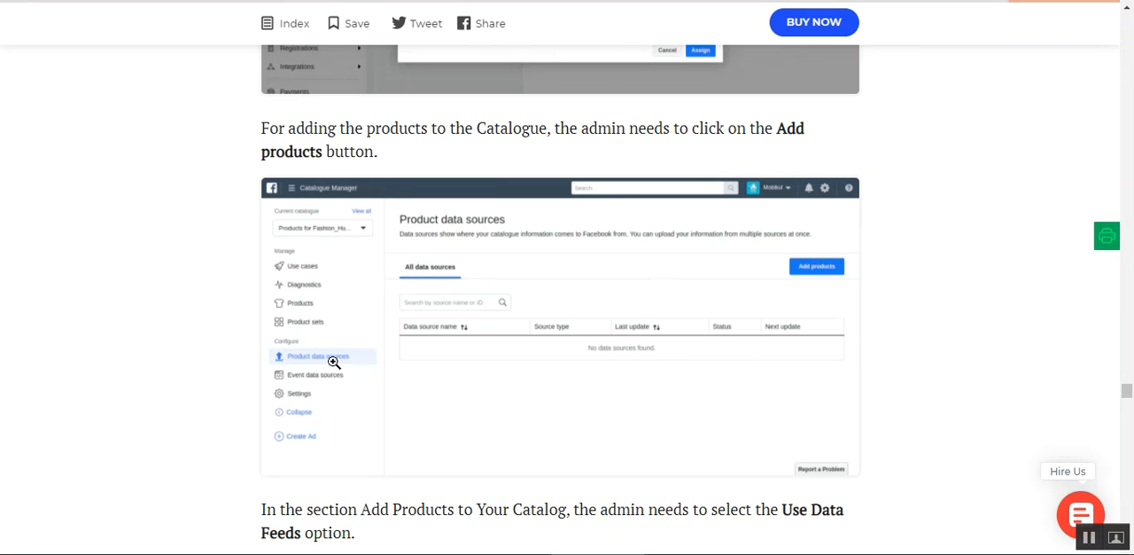
{"action": "scroll", "coordinate": [512, 371], "scroll_direction": "down", "scroll_amount": 4}
{"action": "scroll", "coordinate": [451, 401], "scroll_direction": "down", "scroll_amount": 1}
{"action": "scroll", "coordinate": [503, 398], "scroll_direction": "up", "scroll_amount": 1}
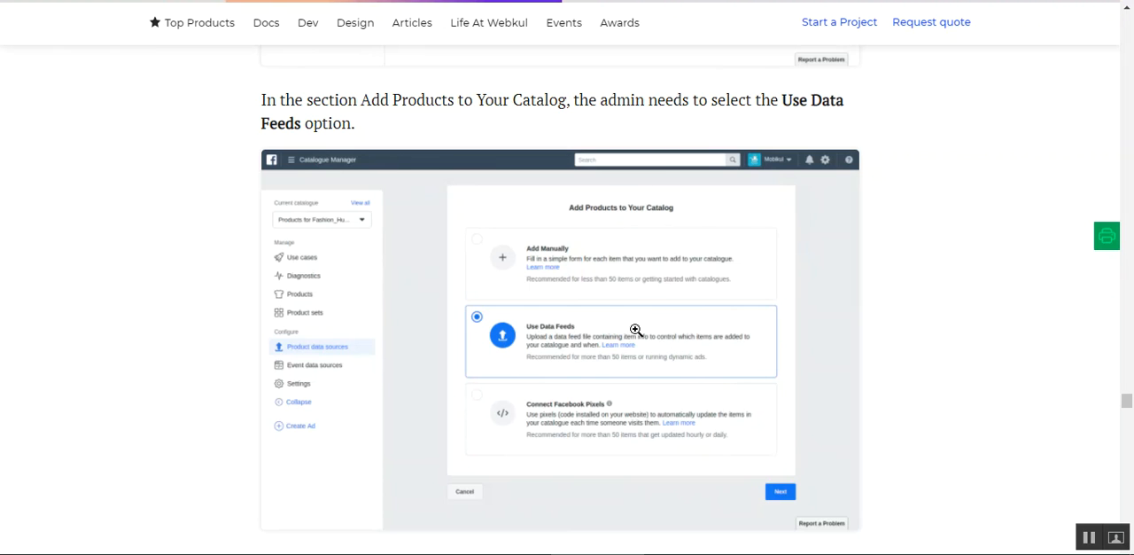
- Read the guide's upload data feed file section, covering the file settings, default currency and the two upload methods
{"action": "scroll", "coordinate": [632, 330], "scroll_direction": "down", "scroll_amount": 6}
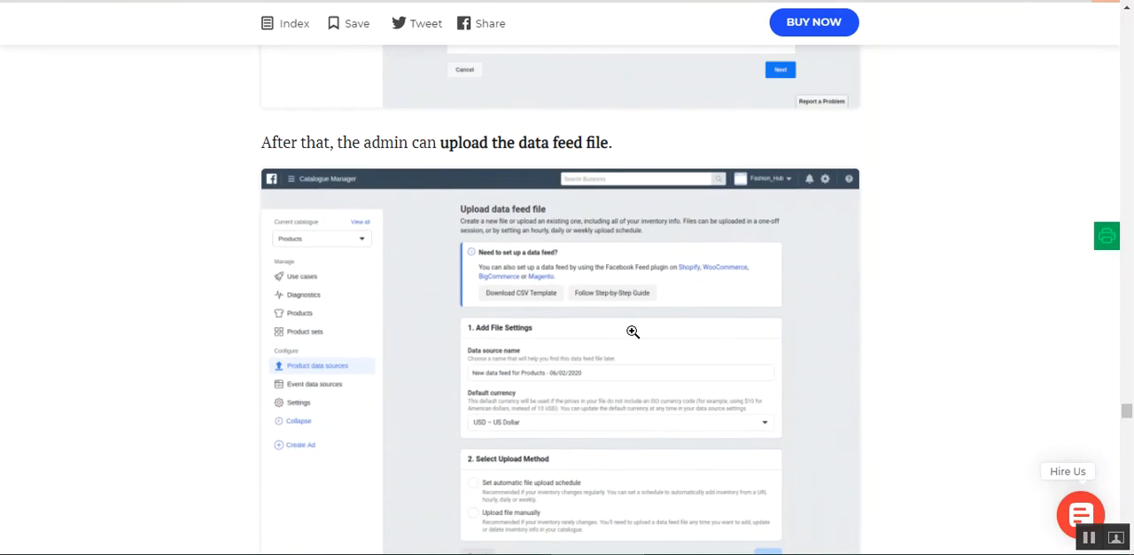
{"action": "scroll", "coordinate": [632, 330], "scroll_direction": "up", "scroll_amount": 1}
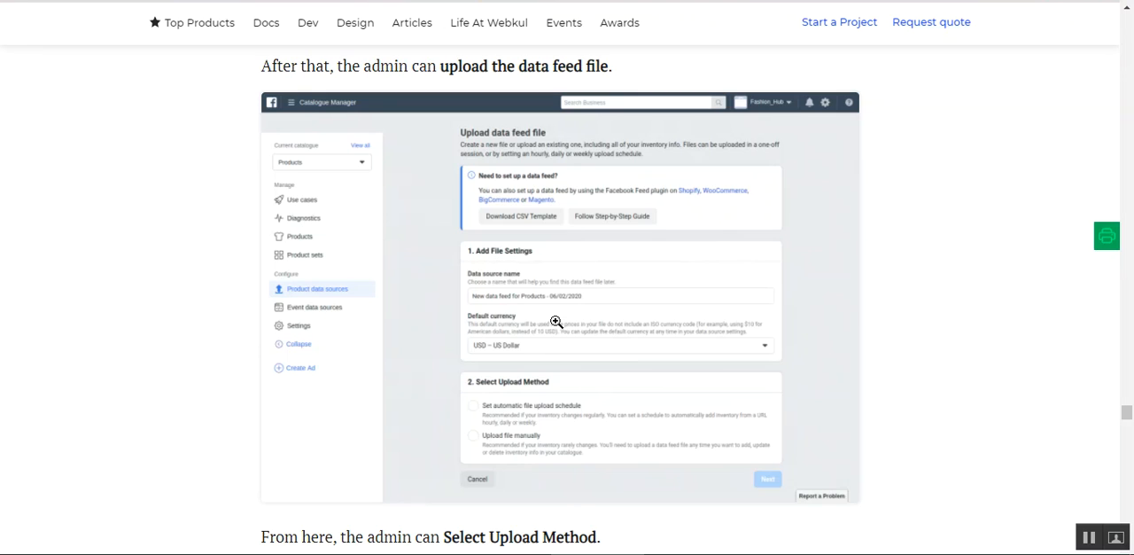
{"action": "scroll", "coordinate": [555, 322], "scroll_direction": "down", "scroll_amount": 2}
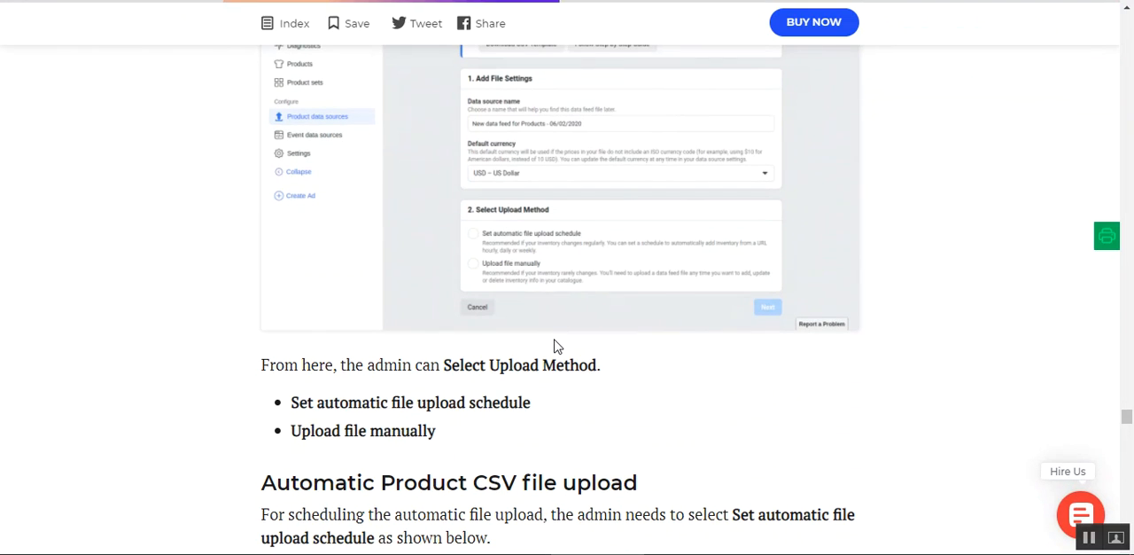
{"action": "scroll", "coordinate": [555, 345], "scroll_direction": "up", "scroll_amount": 2}
{"action": "scroll", "coordinate": [555, 340], "scroll_direction": "up", "scroll_amount": 1}
{"action": "scroll", "coordinate": [555, 340], "scroll_direction": "down", "scroll_amount": 2}
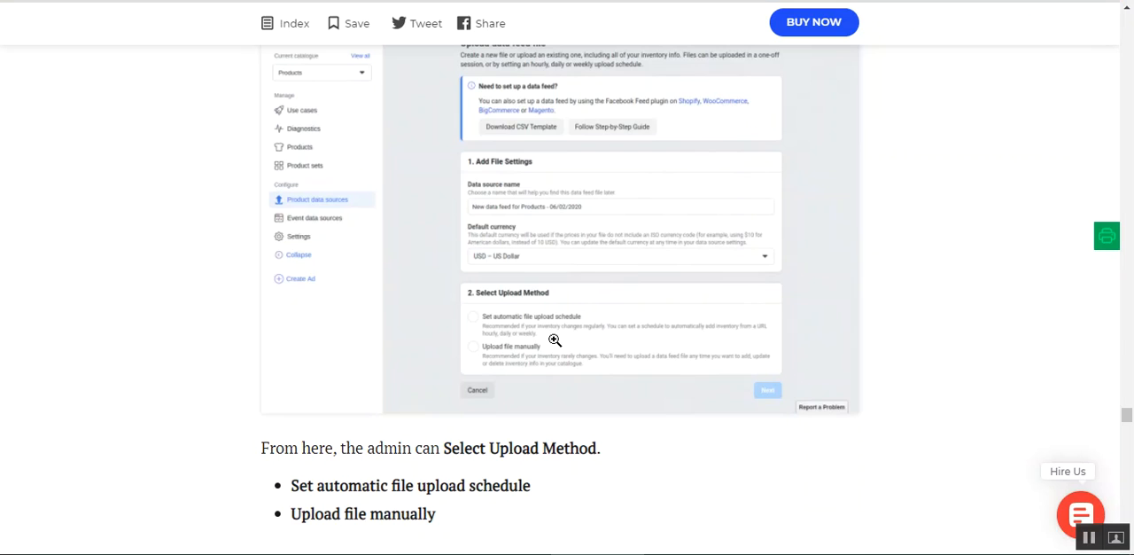
{"action": "scroll", "coordinate": [554, 340], "scroll_direction": "down", "scroll_amount": 1}
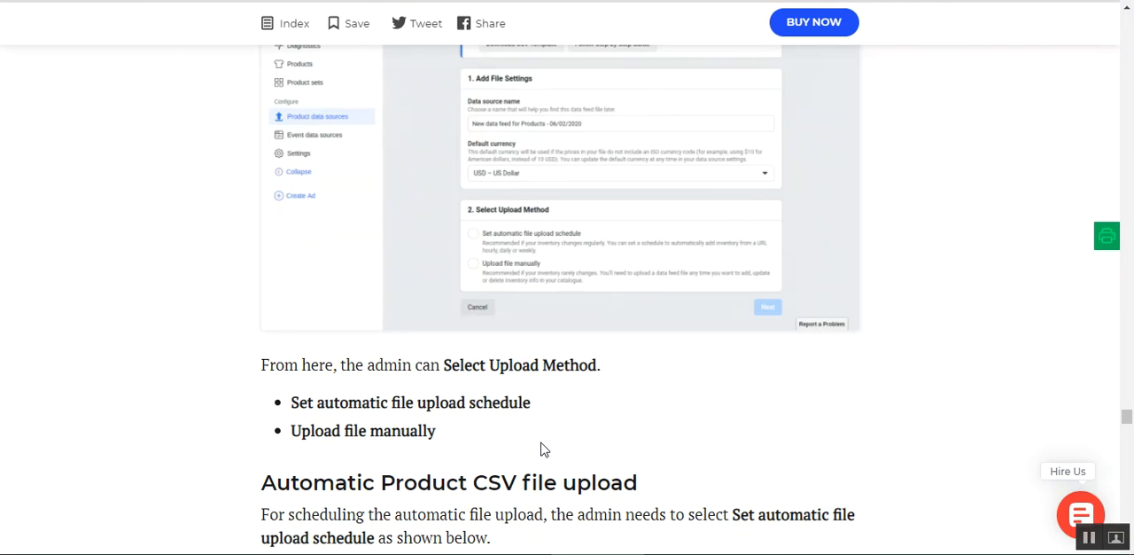
- Read the Automatic Product CSV file upload section, covering the data feed URL, optional login details and the hourly, daily or weekly schedule
{"action": "scroll", "coordinate": [541, 443], "scroll_direction": "down", "scroll_amount": 3}
{"action": "scroll", "coordinate": [531, 429], "scroll_direction": "down", "scroll_amount": 2}
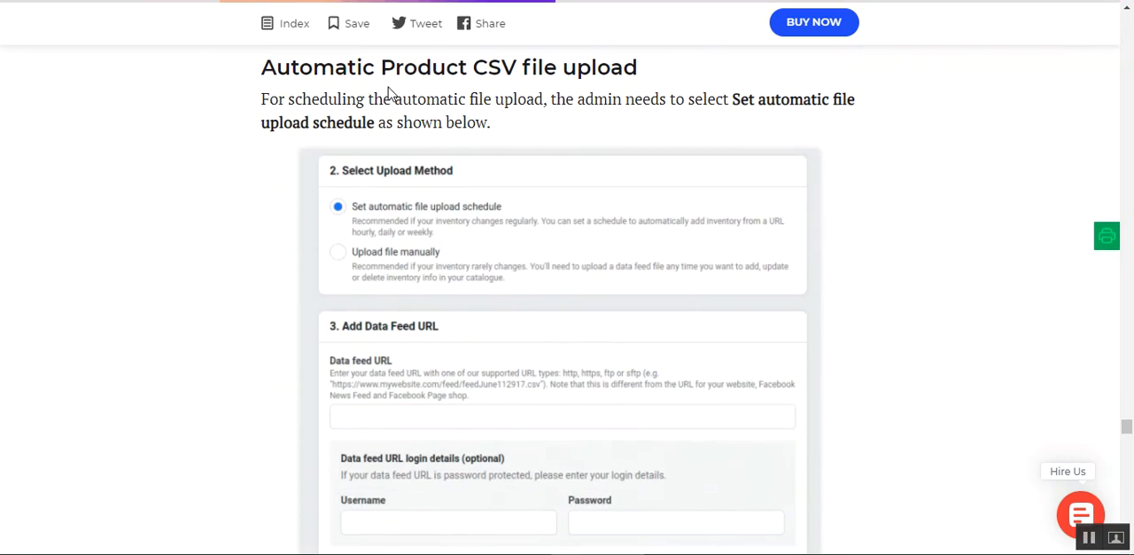
{"action": "left_click_drag", "start_coordinate": [270, 71], "coordinate": [625, 70]}
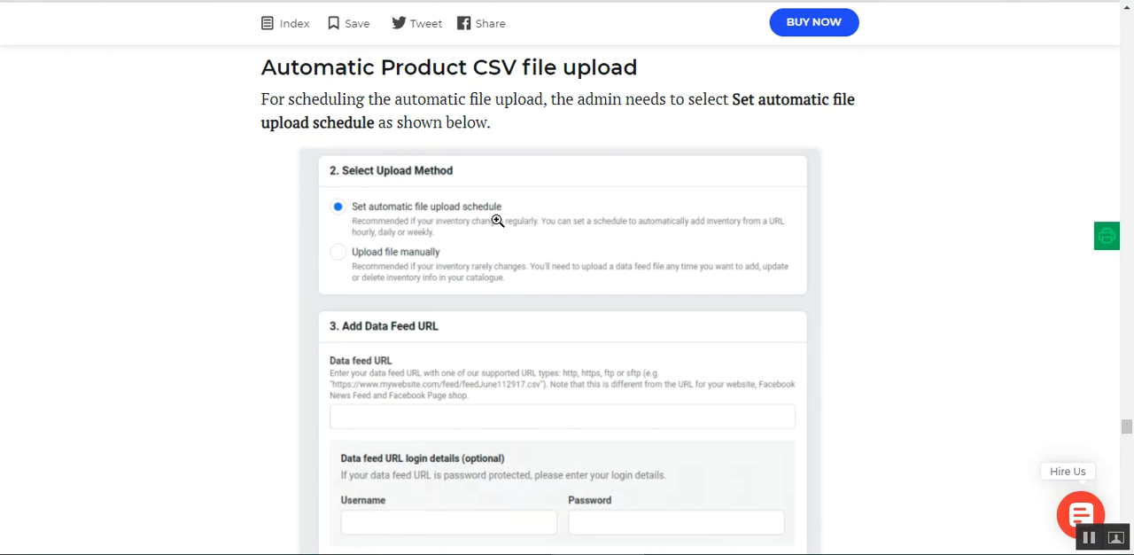
{"action": "scroll", "coordinate": [497, 226], "scroll_direction": "down", "scroll_amount": 5}
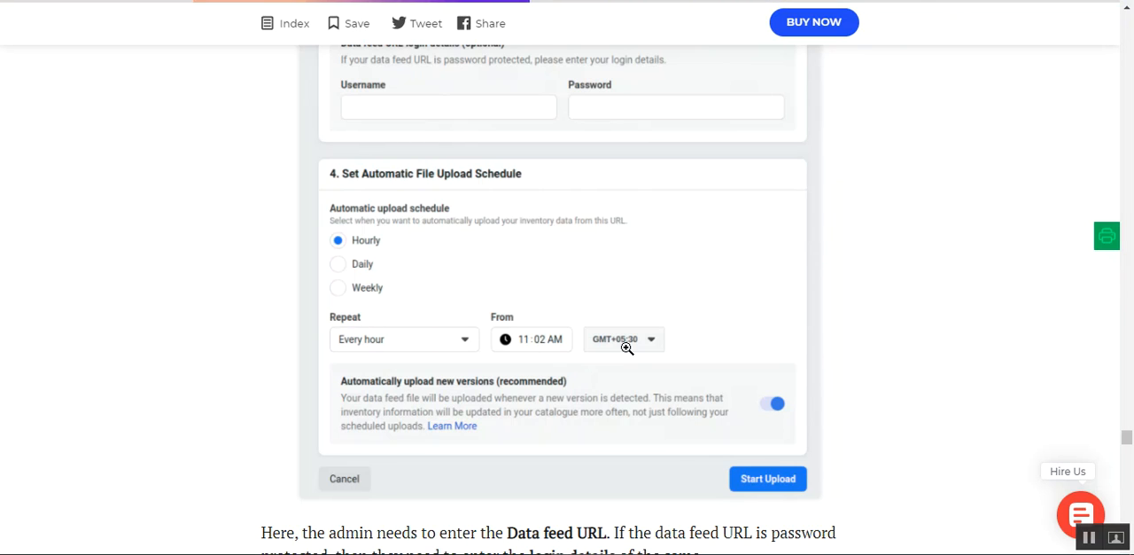
{"action": "scroll", "coordinate": [626, 351], "scroll_direction": "down", "scroll_amount": 3}
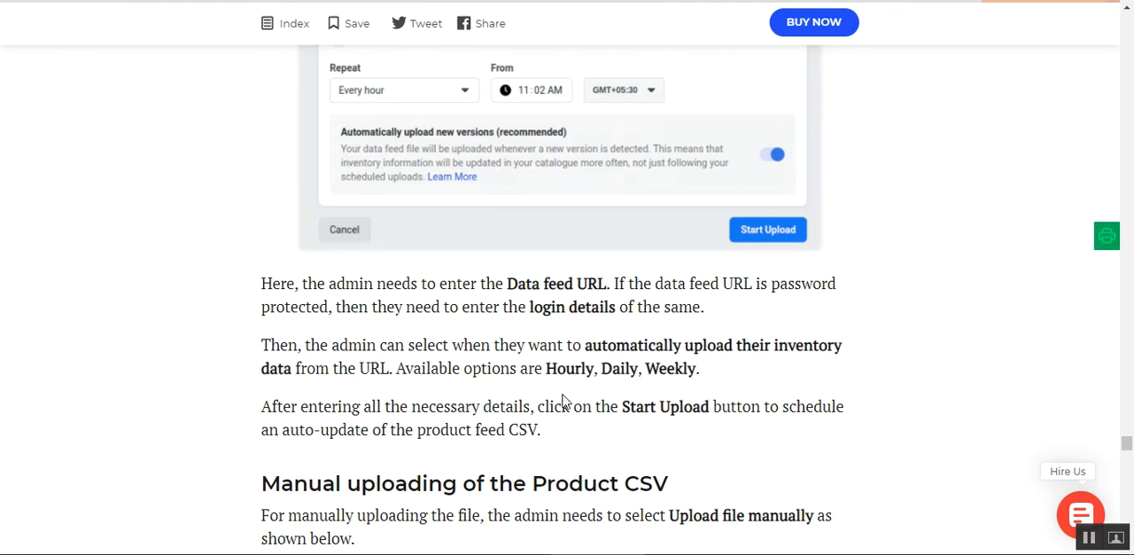
{"action": "scroll", "coordinate": [476, 396], "scroll_direction": "up", "scroll_amount": 1}
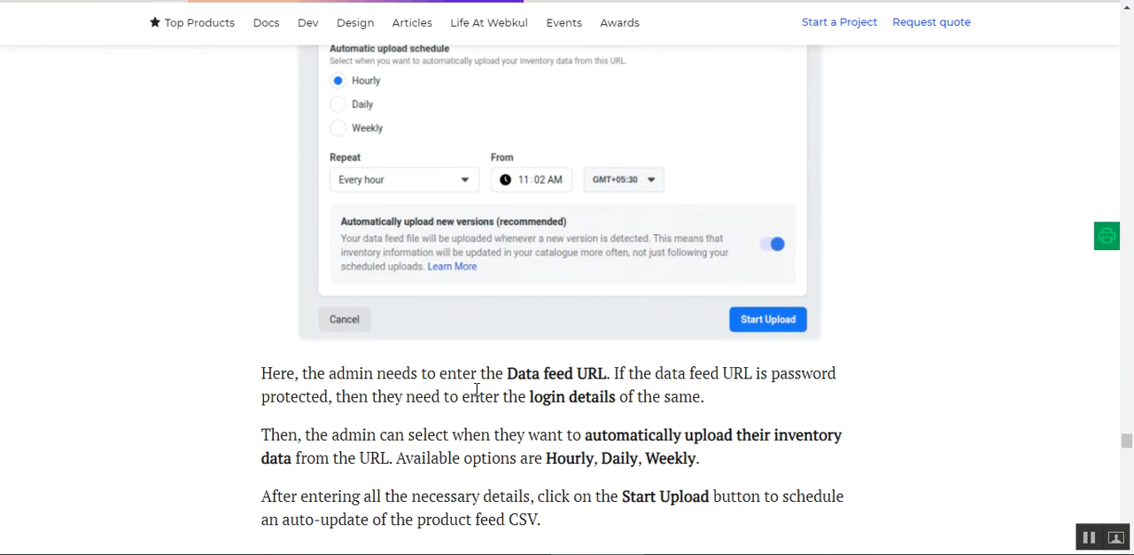
{"action": "scroll", "coordinate": [389, 173], "scroll_direction": "up", "scroll_amount": 1}
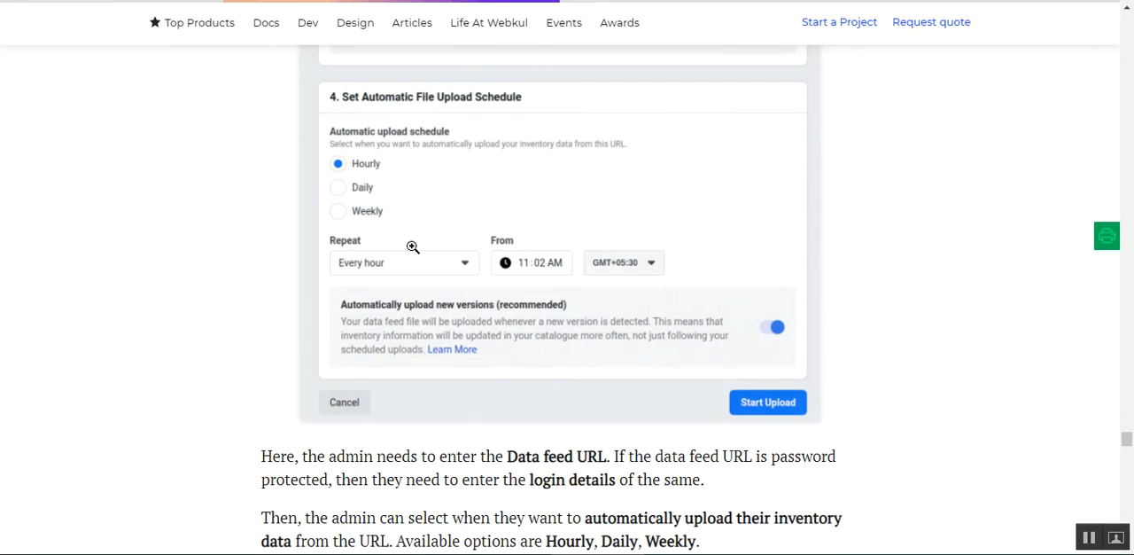
{"action": "scroll", "coordinate": [413, 246], "scroll_direction": "up", "scroll_amount": 2}
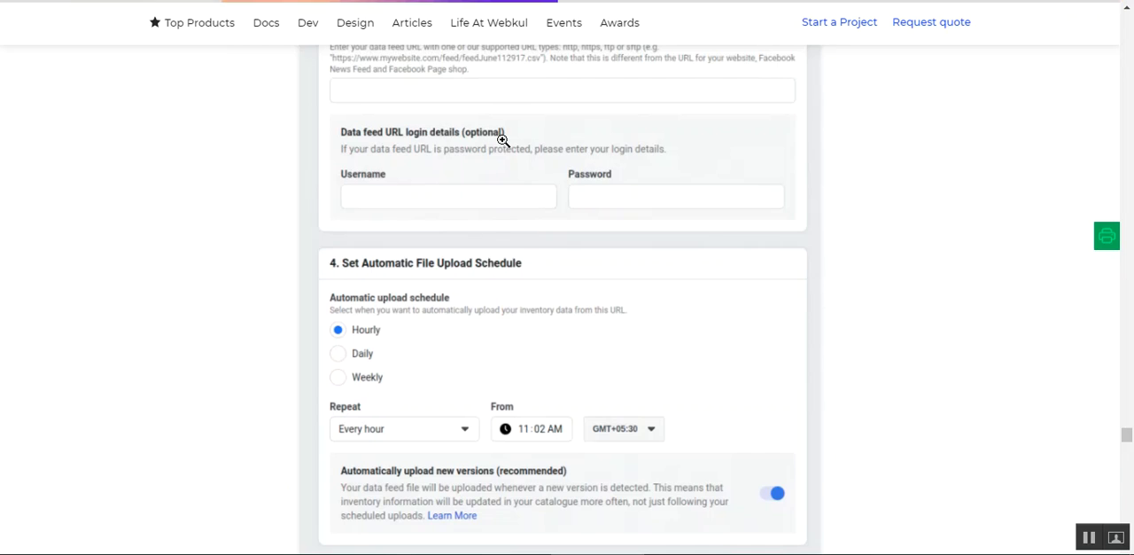
{"action": "scroll", "coordinate": [495, 229], "scroll_direction": "up", "scroll_amount": 1}
{"action": "scroll", "coordinate": [443, 265], "scroll_direction": "up", "scroll_amount": 1}
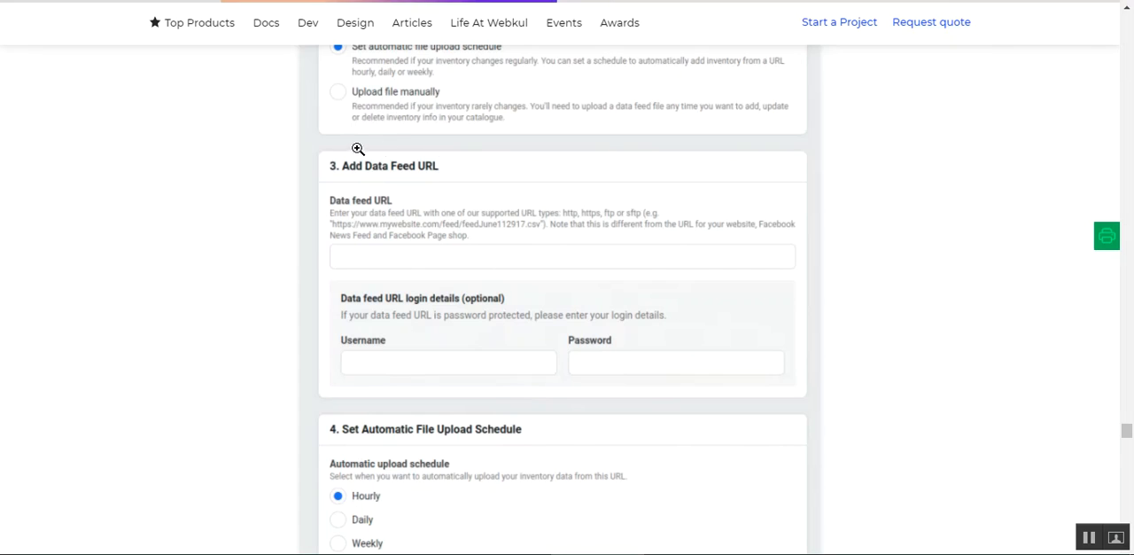
{"action": "scroll", "coordinate": [479, 297], "scroll_direction": "down", "scroll_amount": 5}
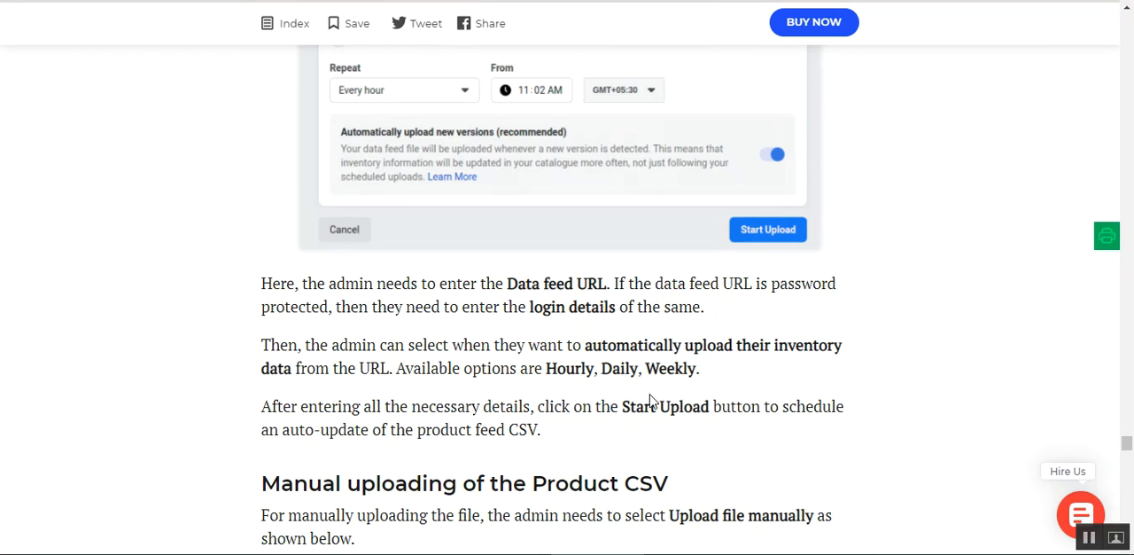
- Read the Manual uploading of the Product CSV section, covering the Upload file manually method, file upload and starting the upload
{"action": "scroll", "coordinate": [649, 401], "scroll_direction": "down", "scroll_amount": 4}
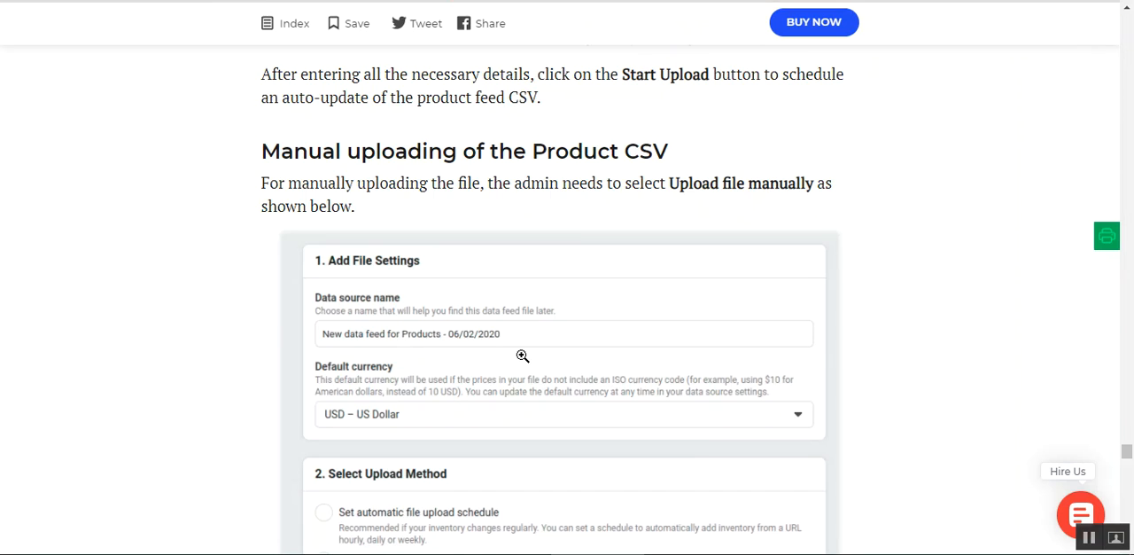
{"action": "scroll", "coordinate": [512, 284], "scroll_direction": "down", "scroll_amount": 2}
{"action": "scroll", "coordinate": [504, 266], "scroll_direction": "down", "scroll_amount": 1}
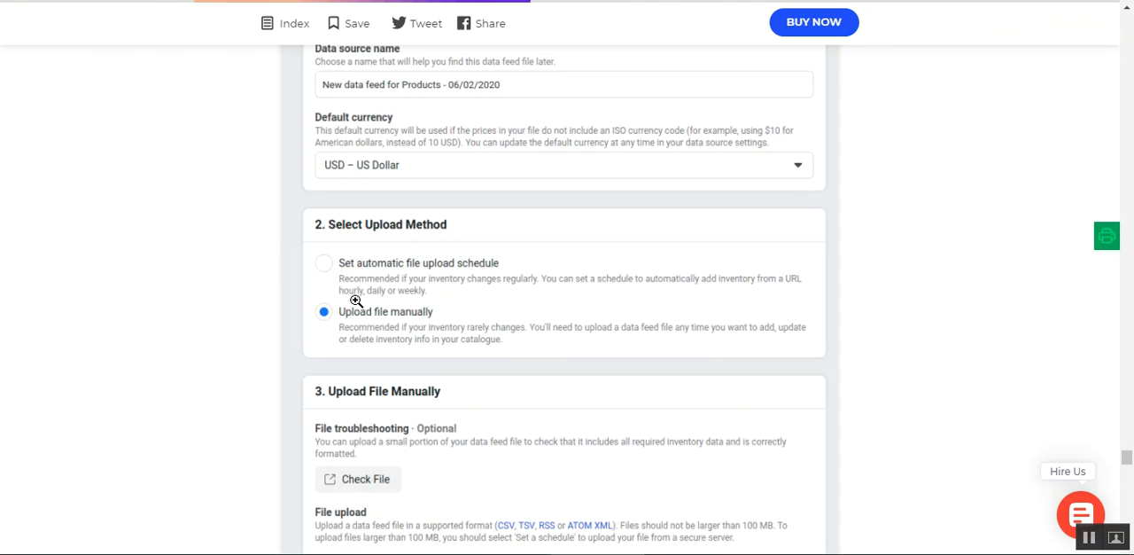
{"action": "scroll", "coordinate": [448, 327], "scroll_direction": "down", "scroll_amount": 2}
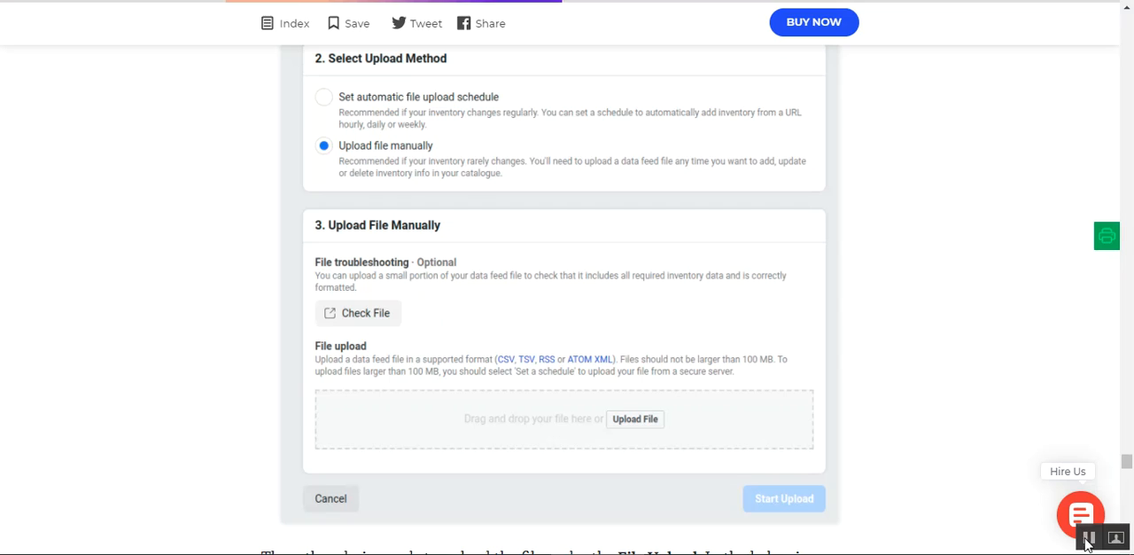
{"action": "scroll", "coordinate": [434, 204], "scroll_direction": "up", "scroll_amount": 3}
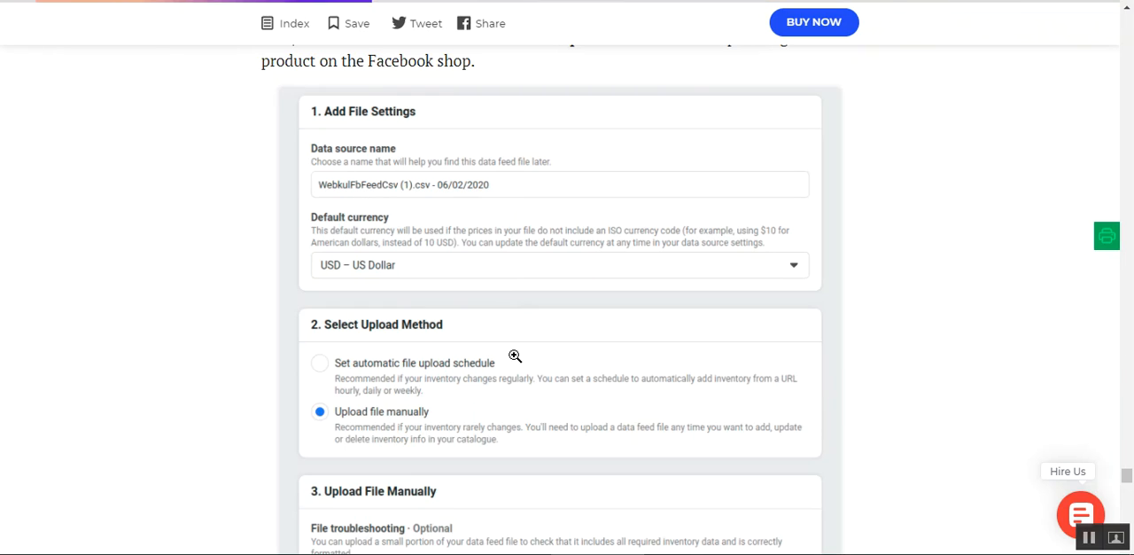
{"action": "scroll", "coordinate": [502, 375], "scroll_direction": "down", "scroll_amount": 2}
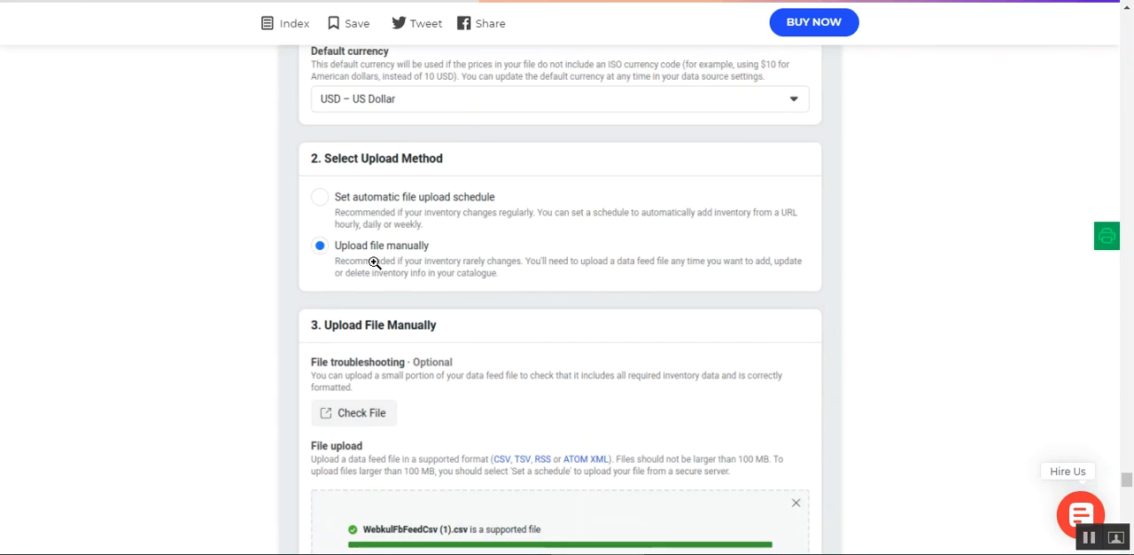
{"action": "scroll", "coordinate": [463, 265], "scroll_direction": "down", "scroll_amount": 1}
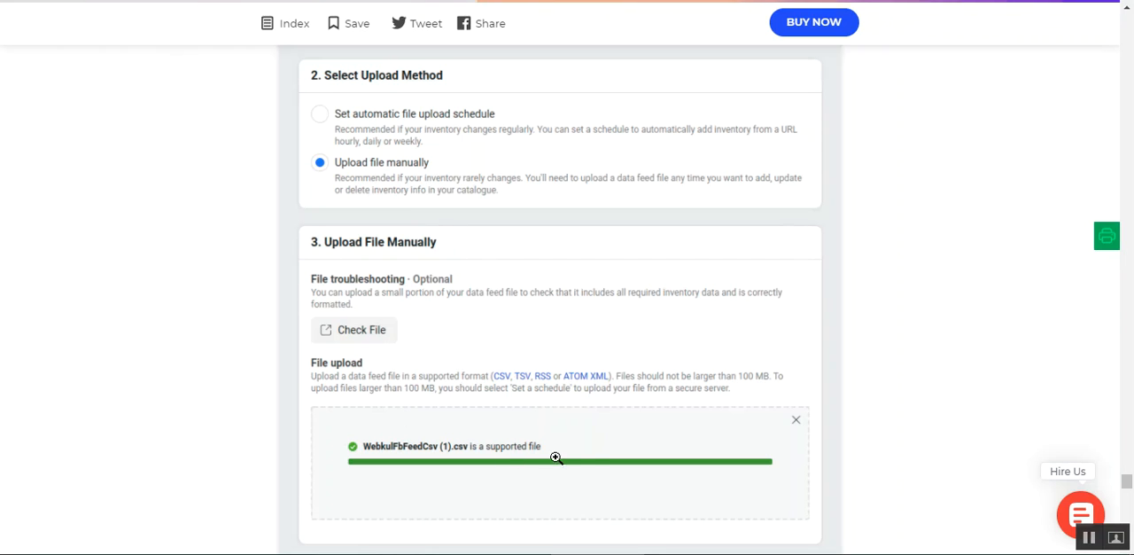
{"action": "scroll", "coordinate": [742, 461], "scroll_direction": "up", "scroll_amount": 5}
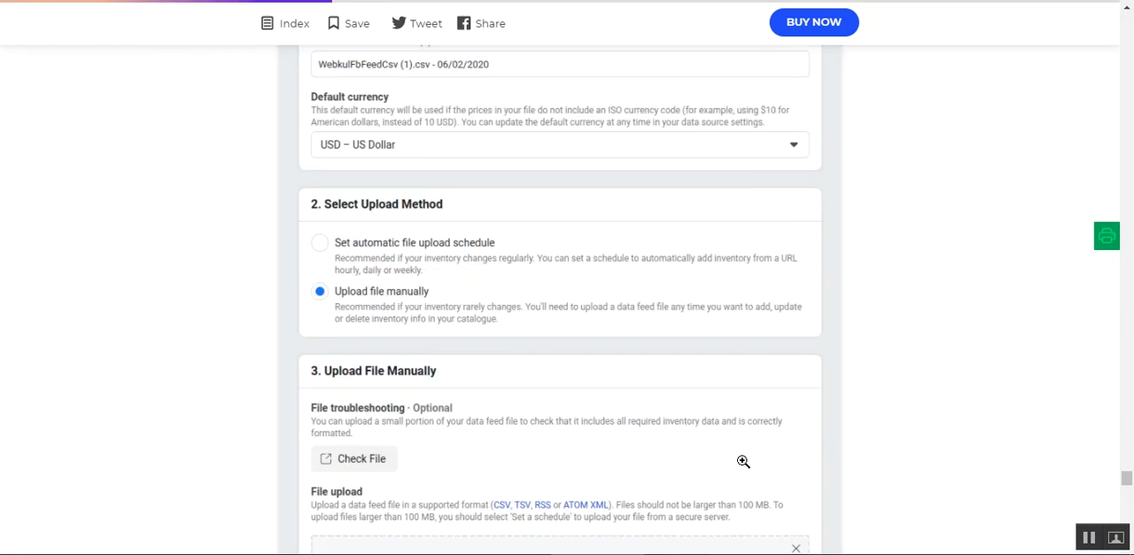
{"action": "scroll", "coordinate": [776, 180], "scroll_direction": "up", "scroll_amount": 3}
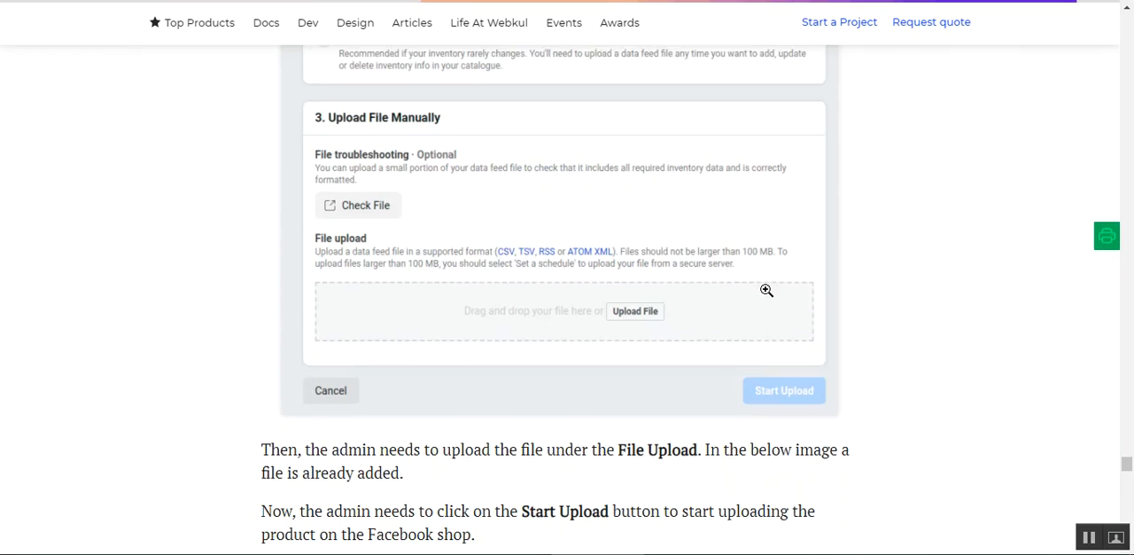
{"action": "scroll", "coordinate": [765, 417], "scroll_direction": "down", "scroll_amount": 3}
{"action": "scroll", "coordinate": [753, 398], "scroll_direction": "up", "scroll_amount": 4}
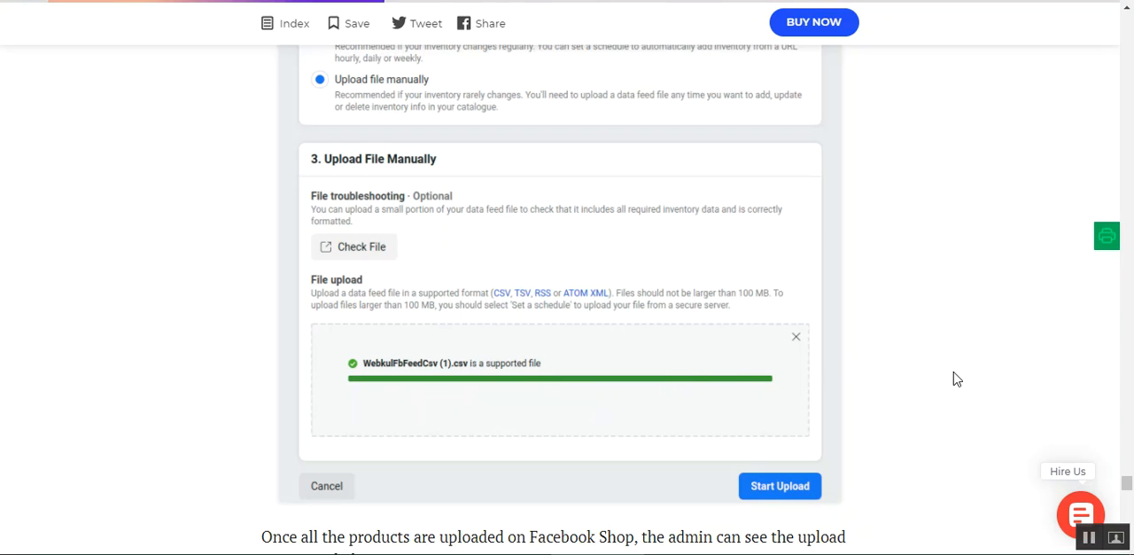
- Review the guide's examples of the upload session overview and the Product data sources list
{"action": "scroll", "coordinate": [951, 379], "scroll_direction": "down", "scroll_amount": 2}
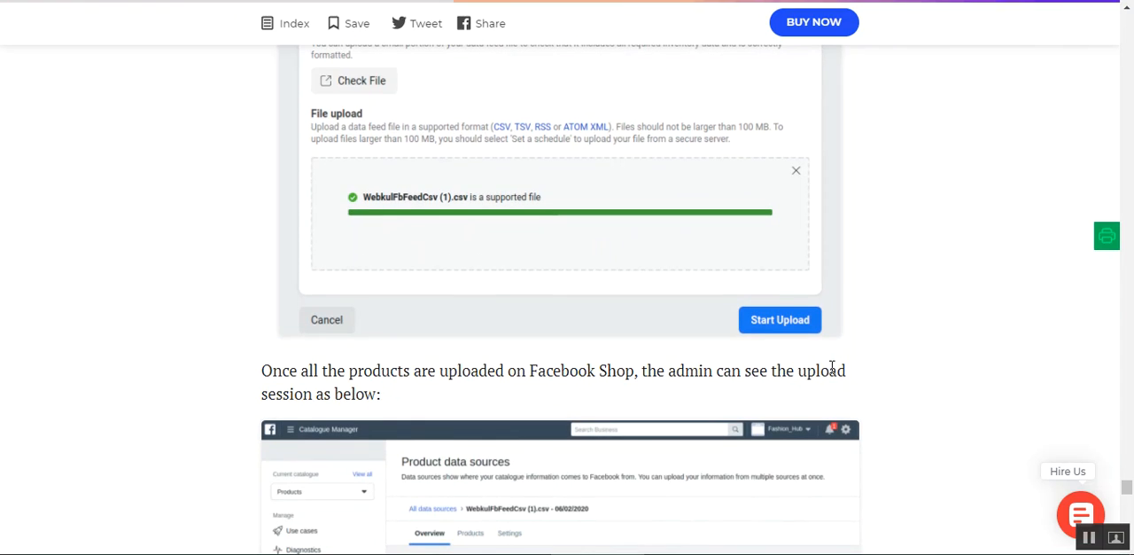
{"action": "scroll", "coordinate": [886, 363], "scroll_direction": "down", "scroll_amount": 4}
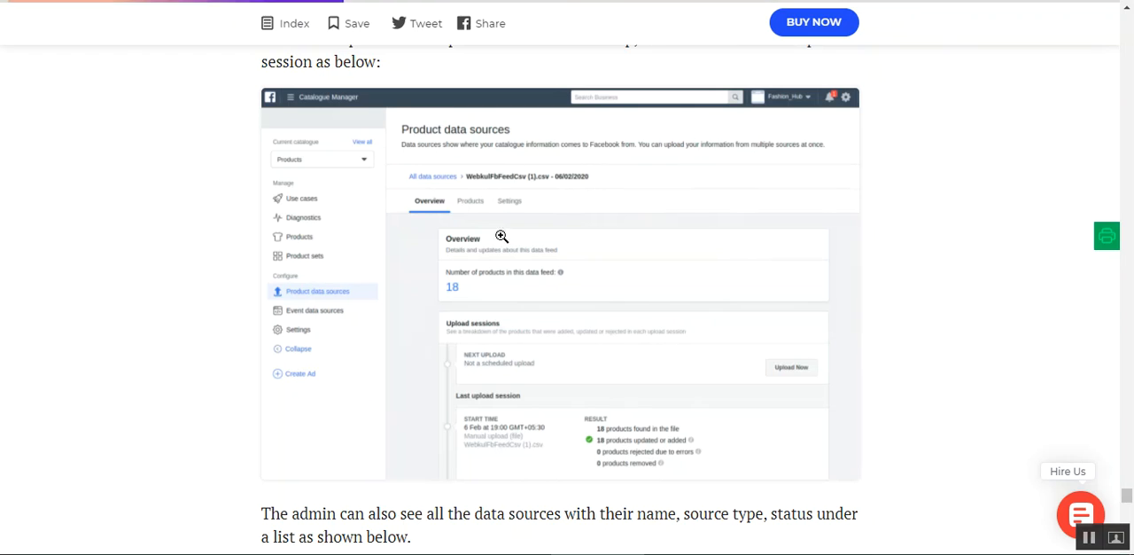
{"action": "scroll", "coordinate": [680, 324], "scroll_direction": "down", "scroll_amount": 2}
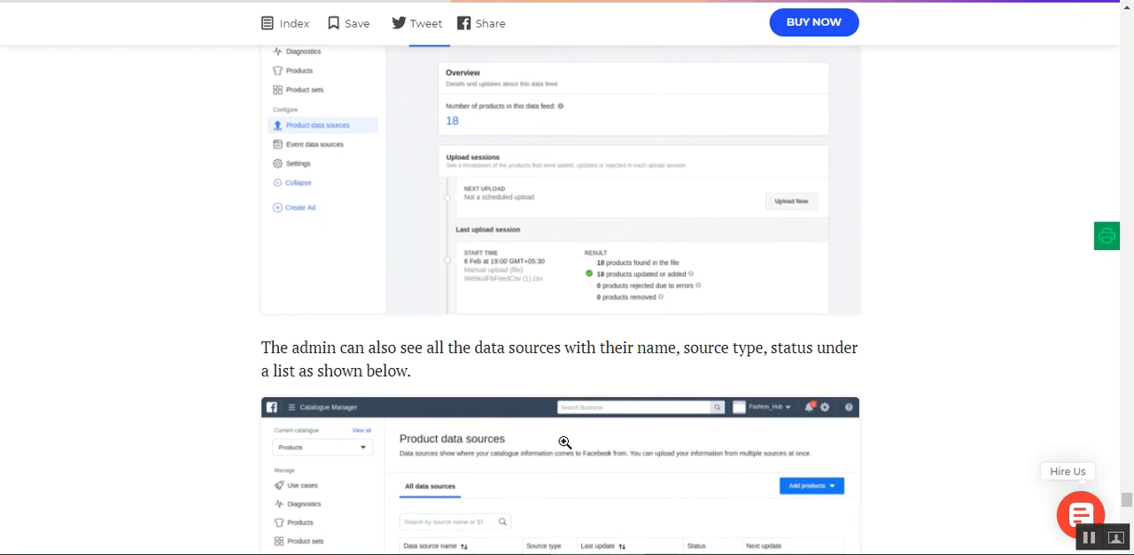
{"action": "scroll", "coordinate": [578, 443], "scroll_direction": "down", "scroll_amount": 1}
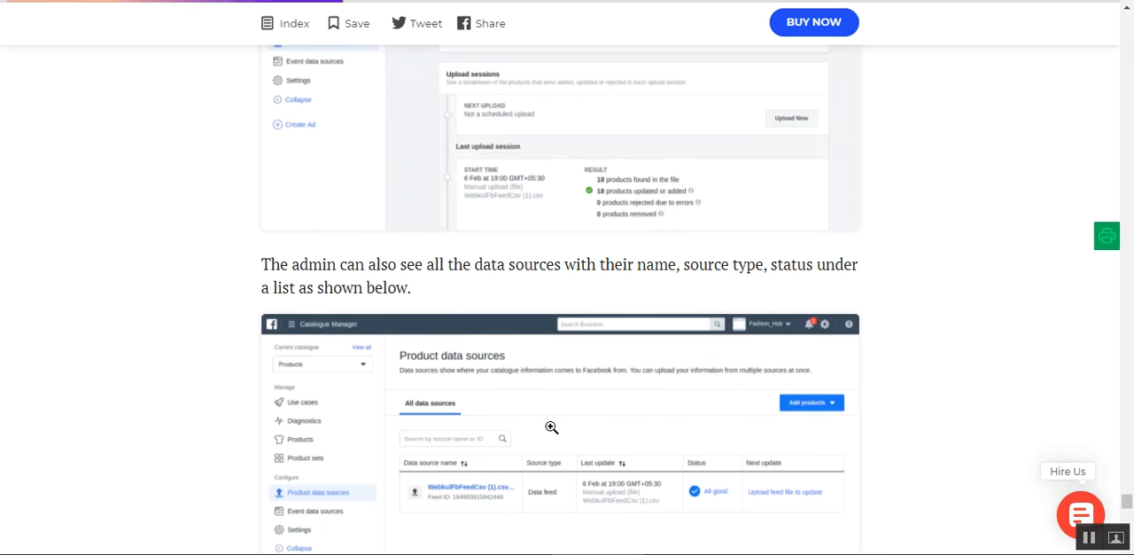
{"action": "scroll", "coordinate": [560, 437], "scroll_direction": "down", "scroll_amount": 2}
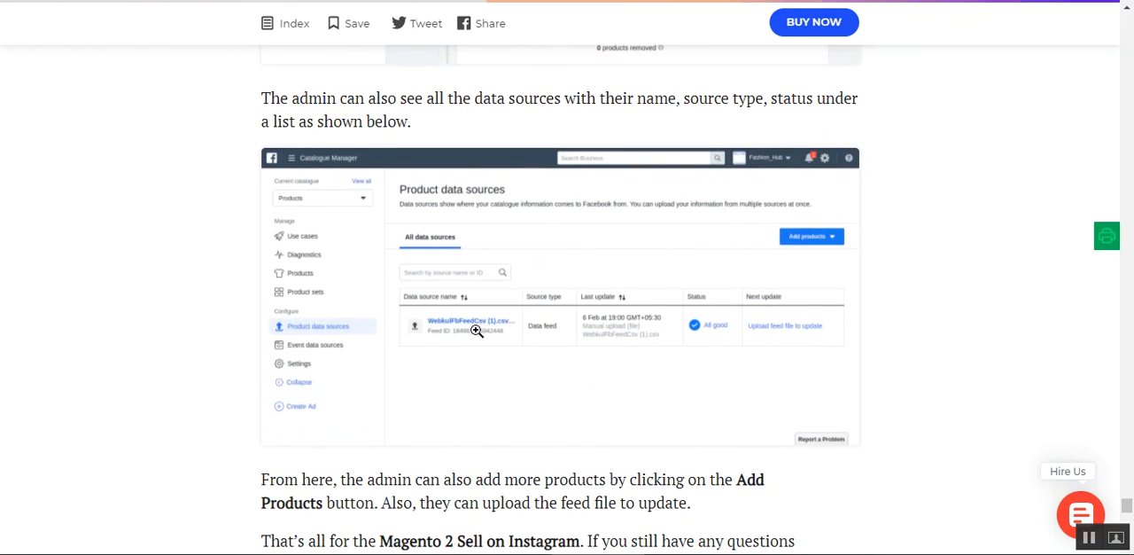